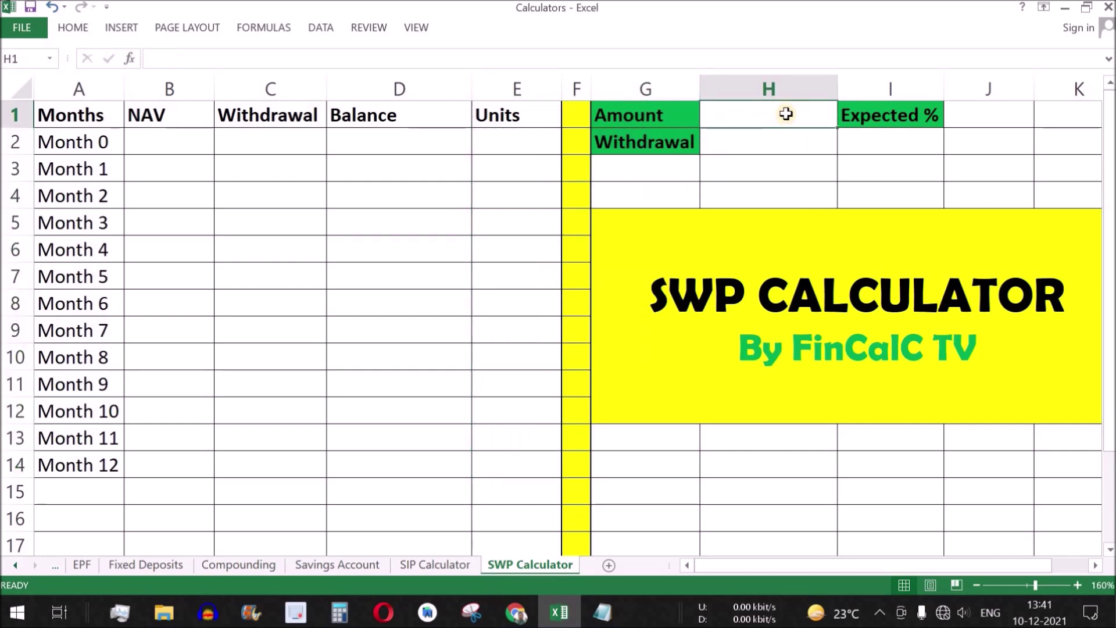
- Enter 120000 as the Amount in H1 and 10000 as the Withdrawal in H2
click(776, 146)
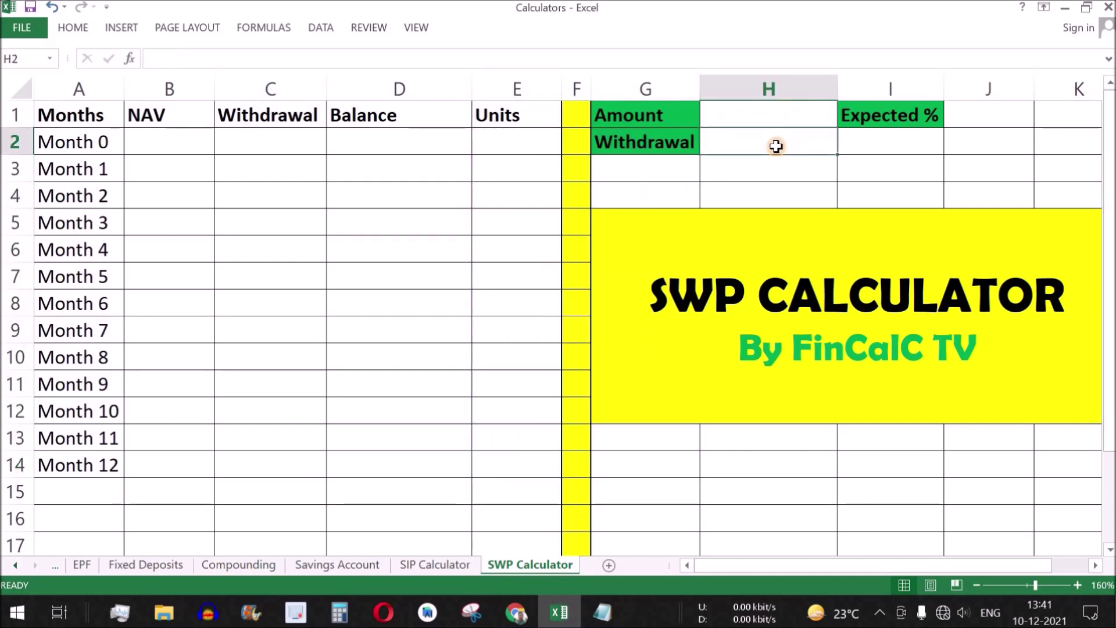
click(979, 117)
click(781, 121)
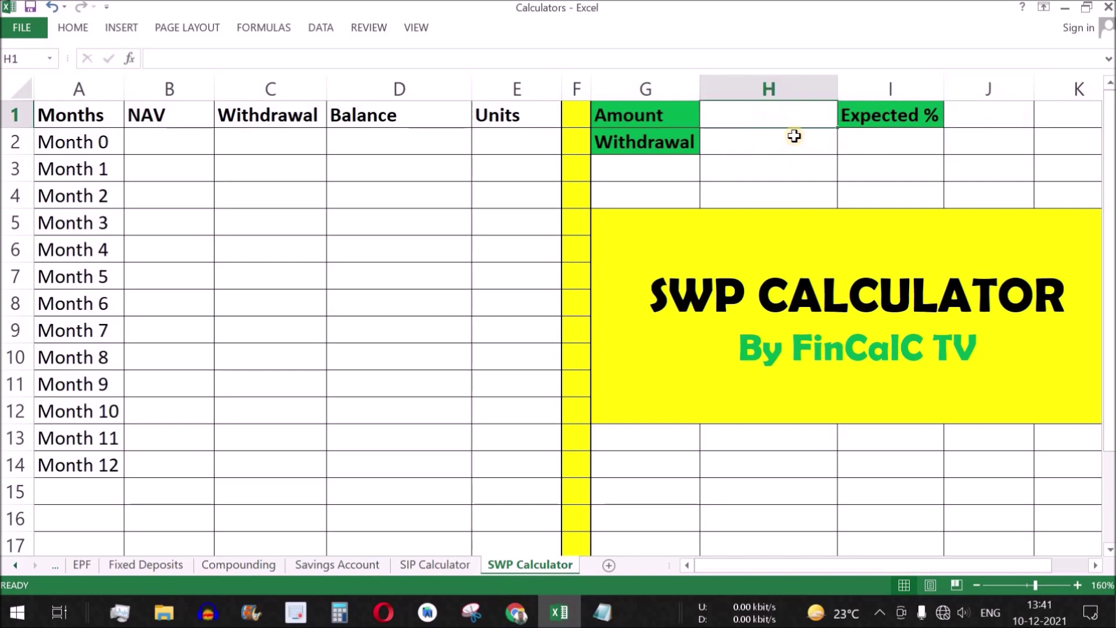
text(120000)
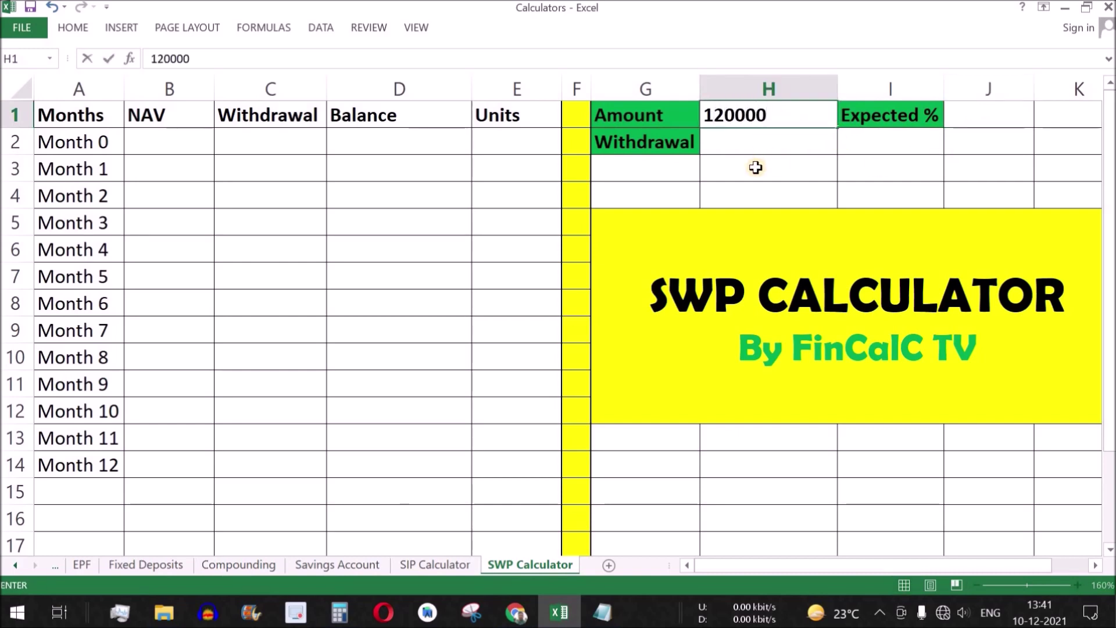
key(Return)
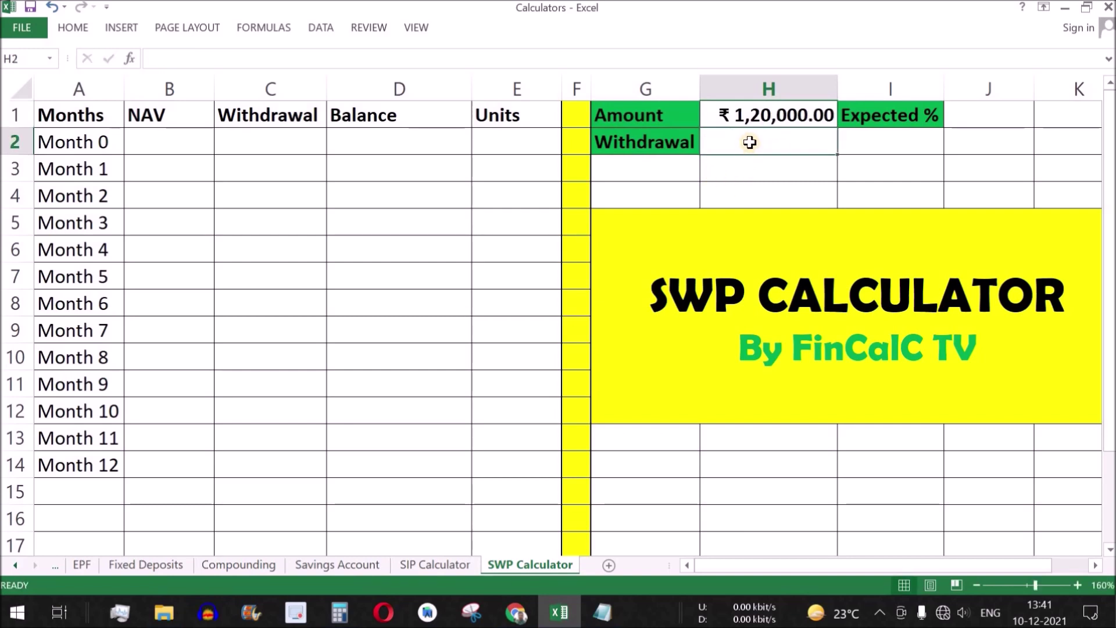
text(10000)
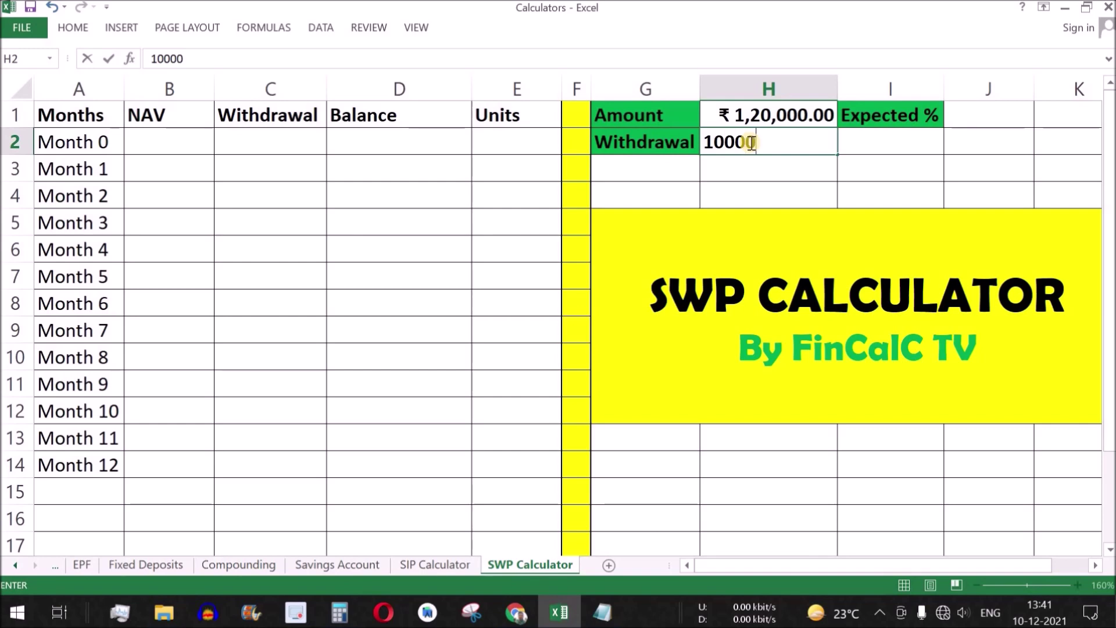
key(Return)
click(786, 144)
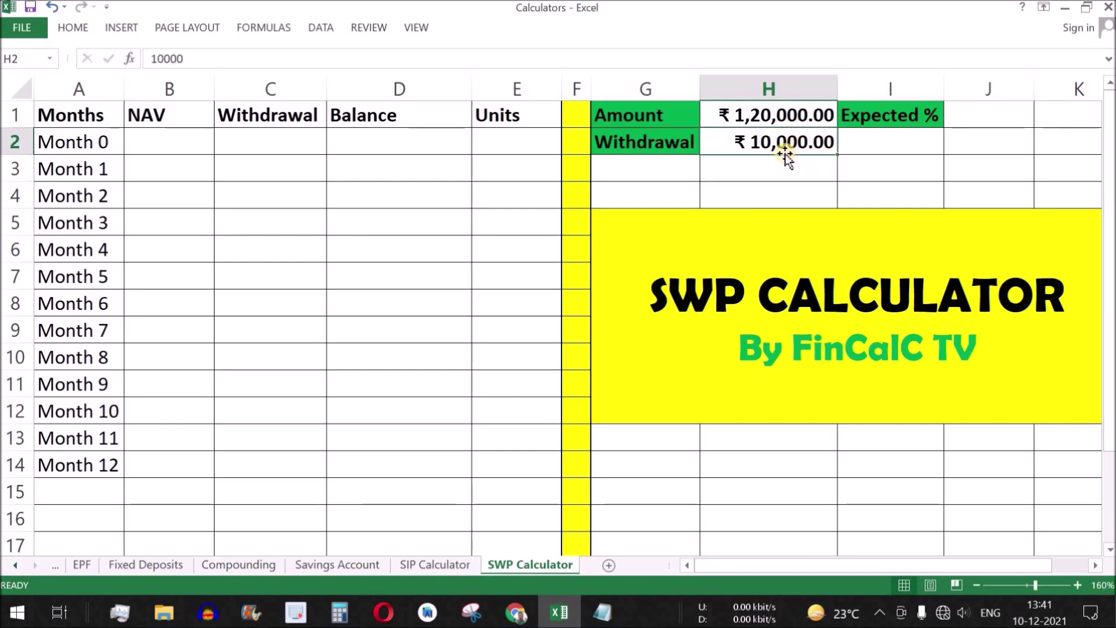
- Set the Expected % in J1 to 10
click(787, 106)
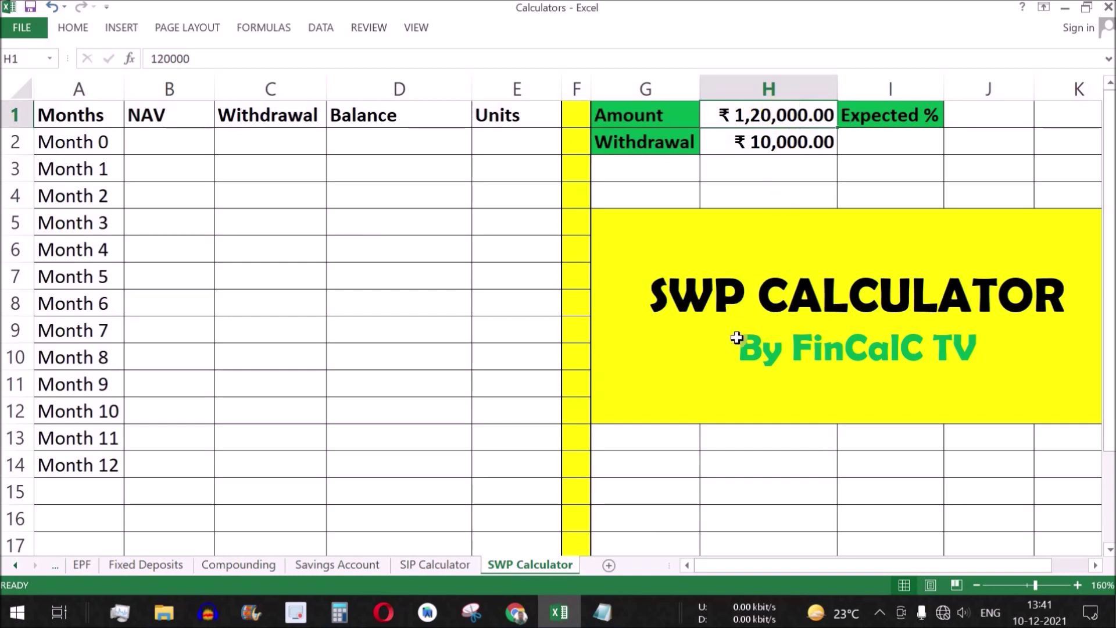
click(741, 262)
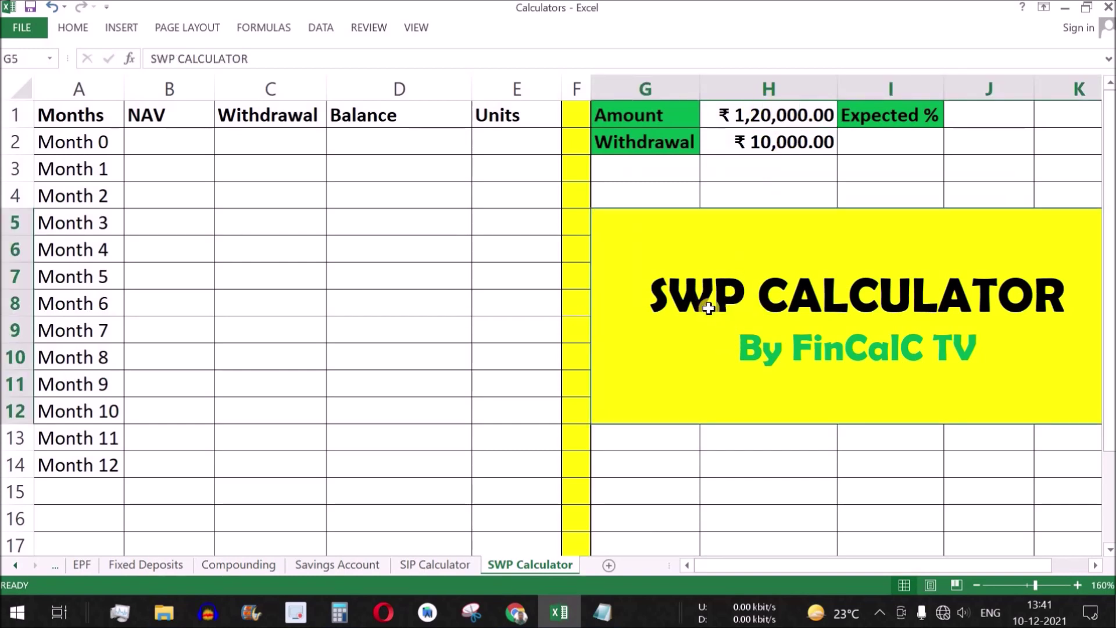
click(785, 141)
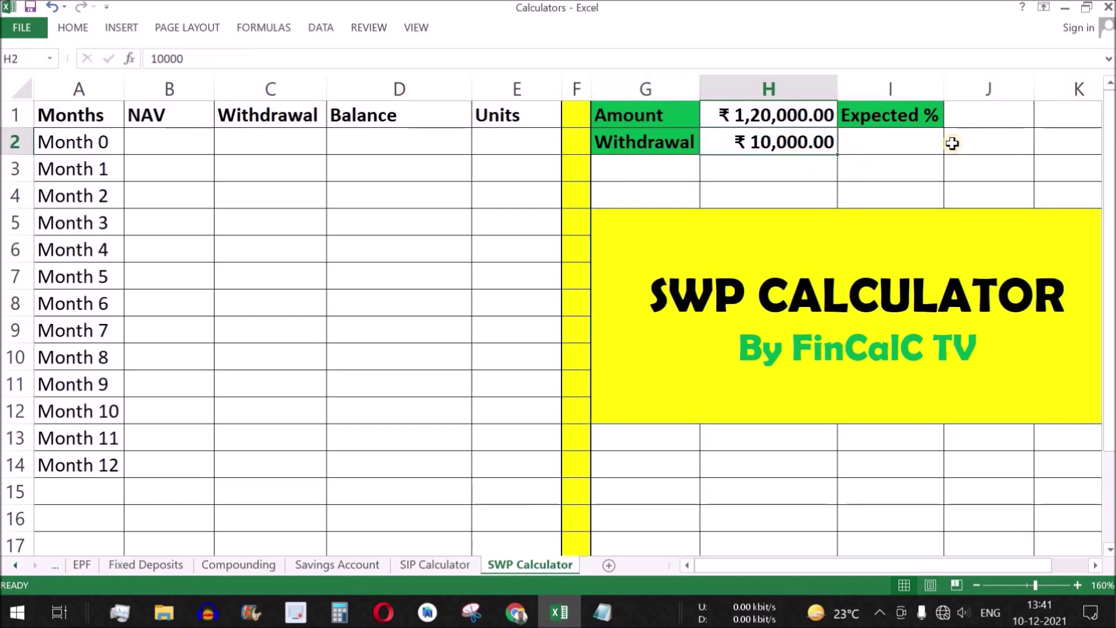
click(982, 119)
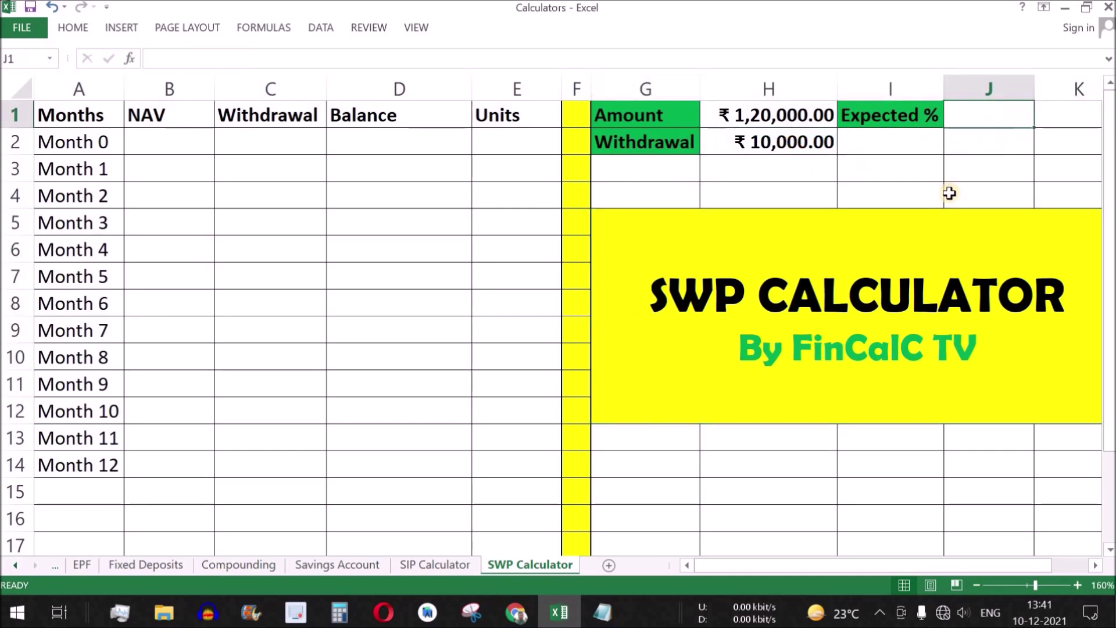
text(10)
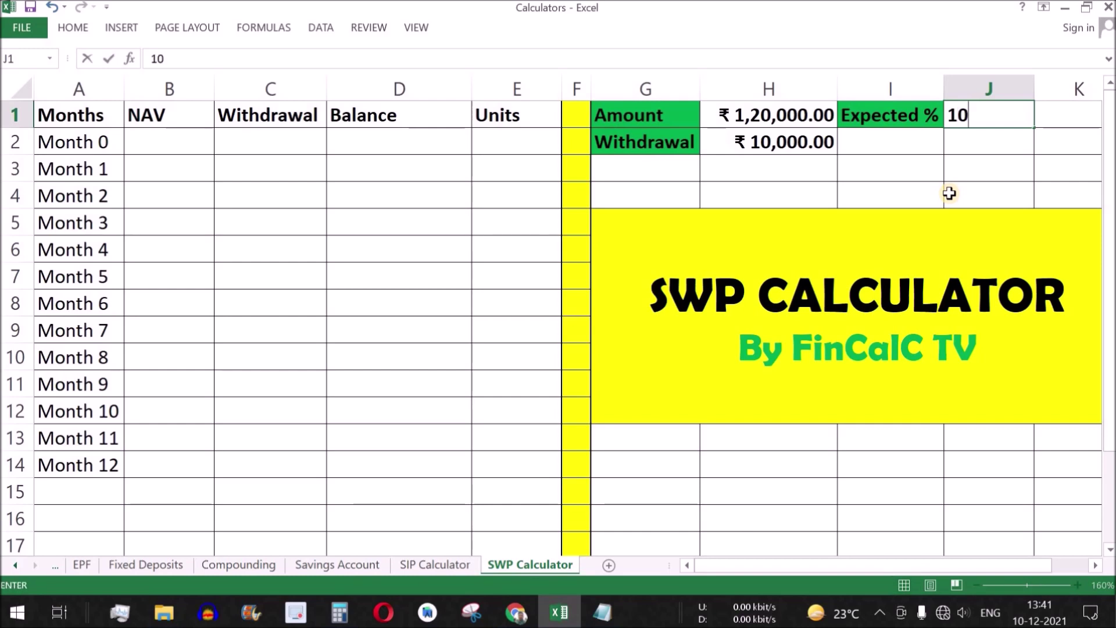
key(Return)
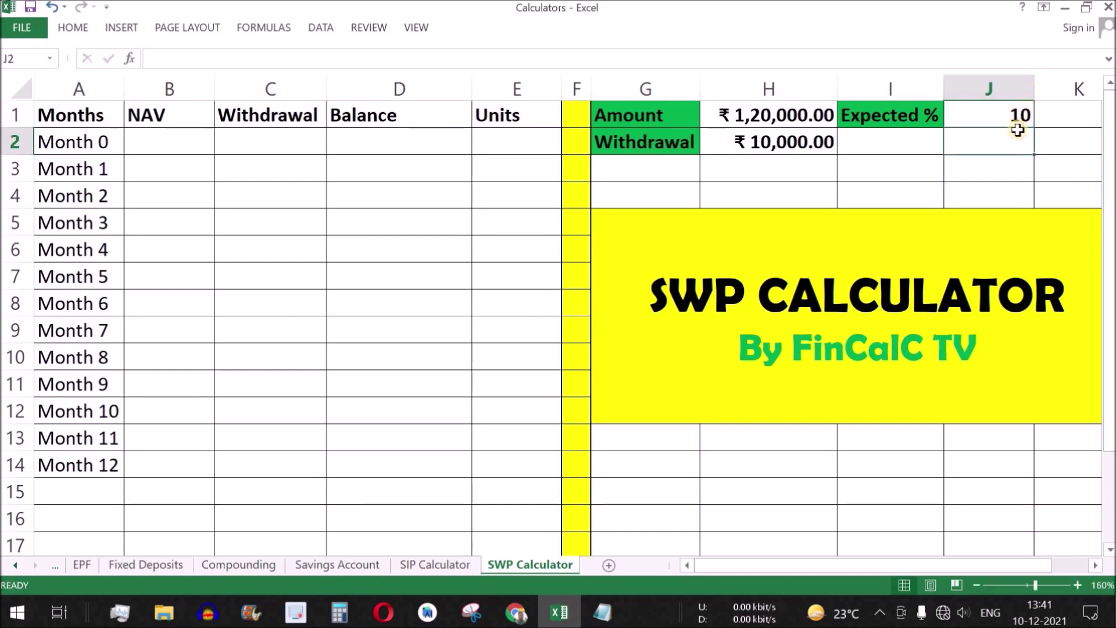
click(977, 119)
- Fill in Month 0 with a NAV of 100 in B2 and a withdrawal of 0 in C2
click(160, 143)
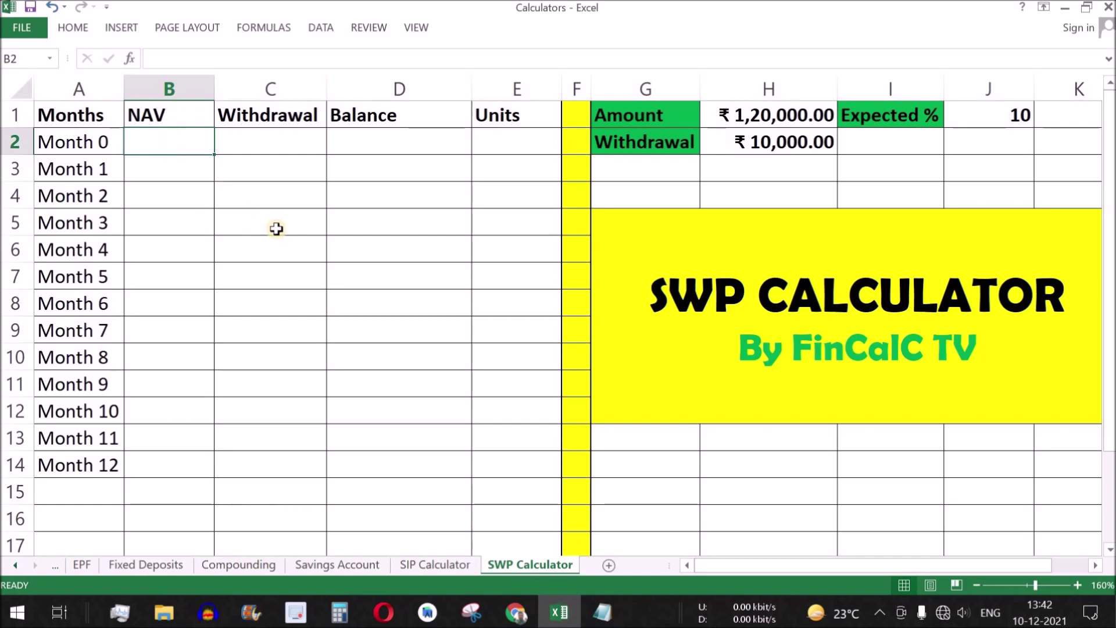
text(100)
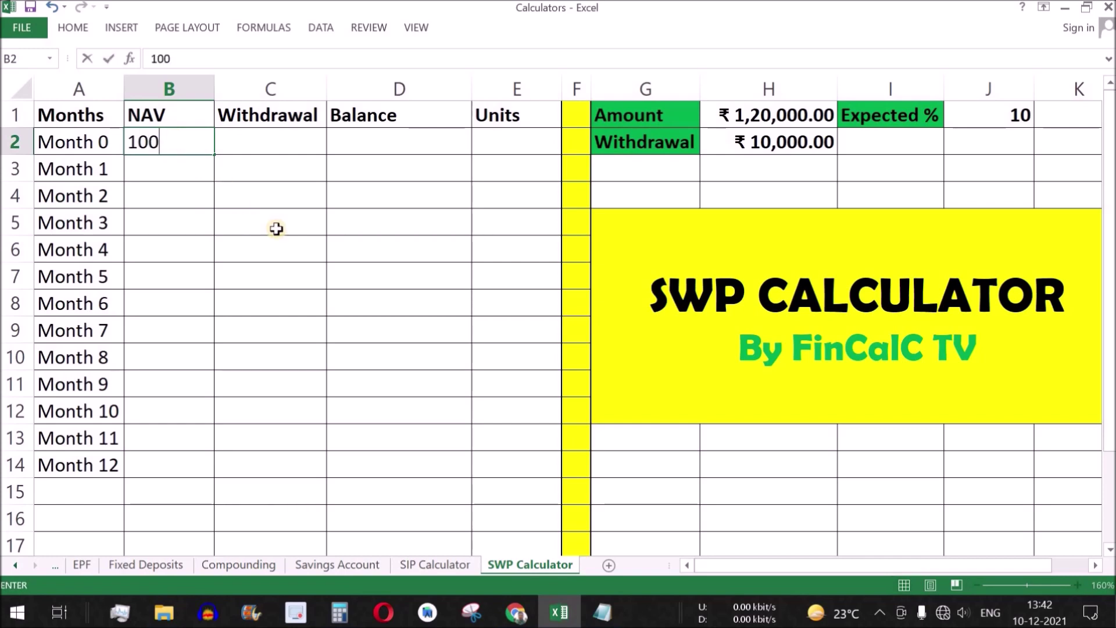
key(Return)
click(200, 145)
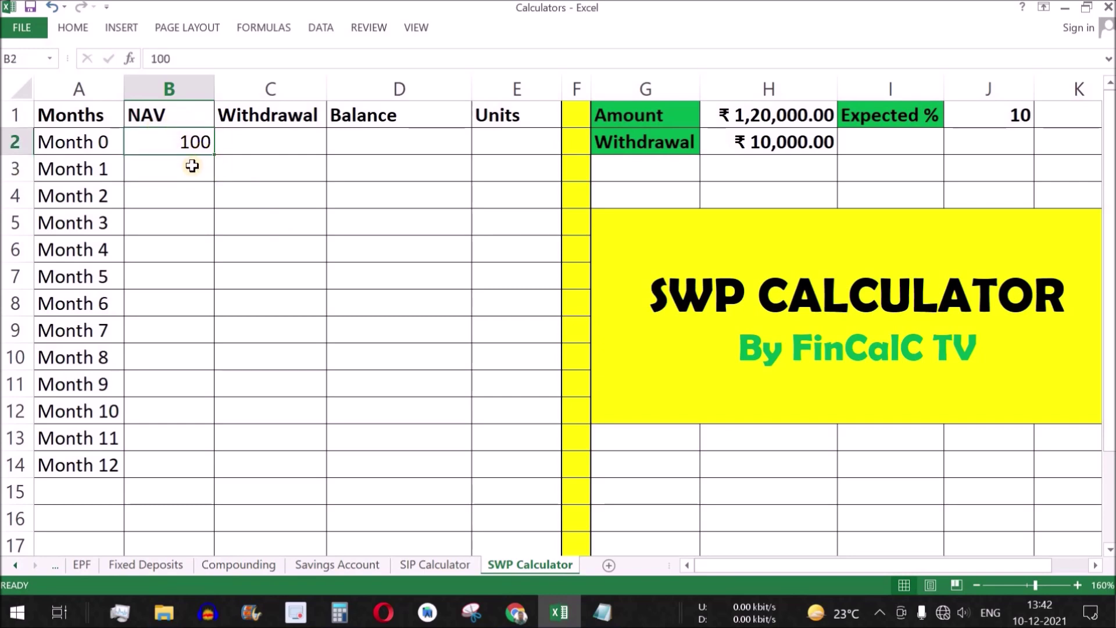
click(294, 145)
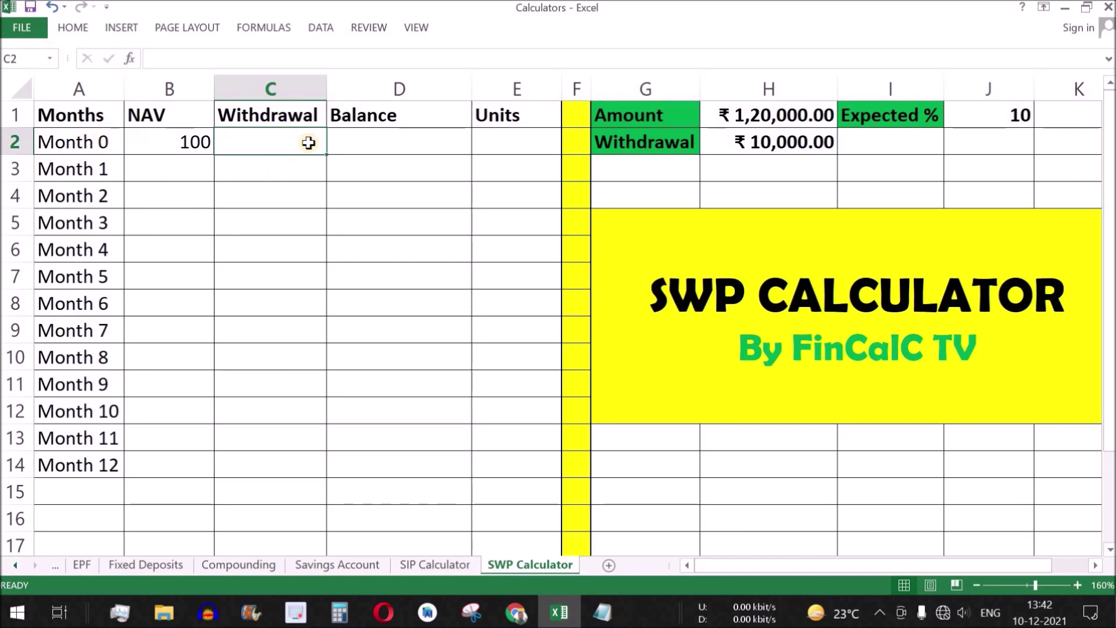
text(0)
key(Return)
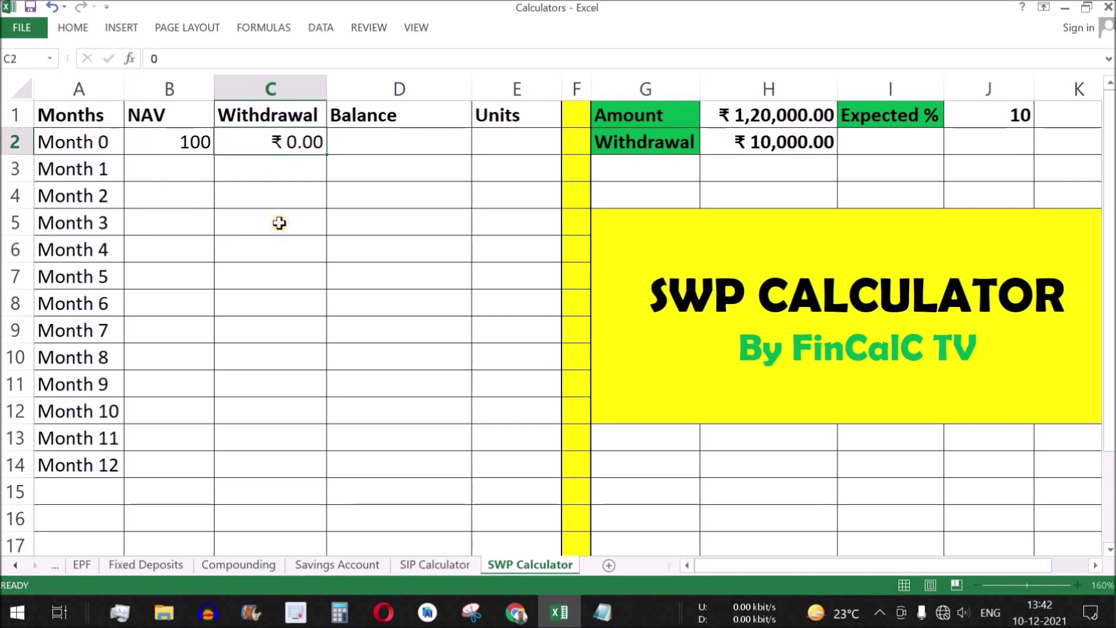
drag(105, 172, 514, 360)
drag(289, 167, 287, 468)
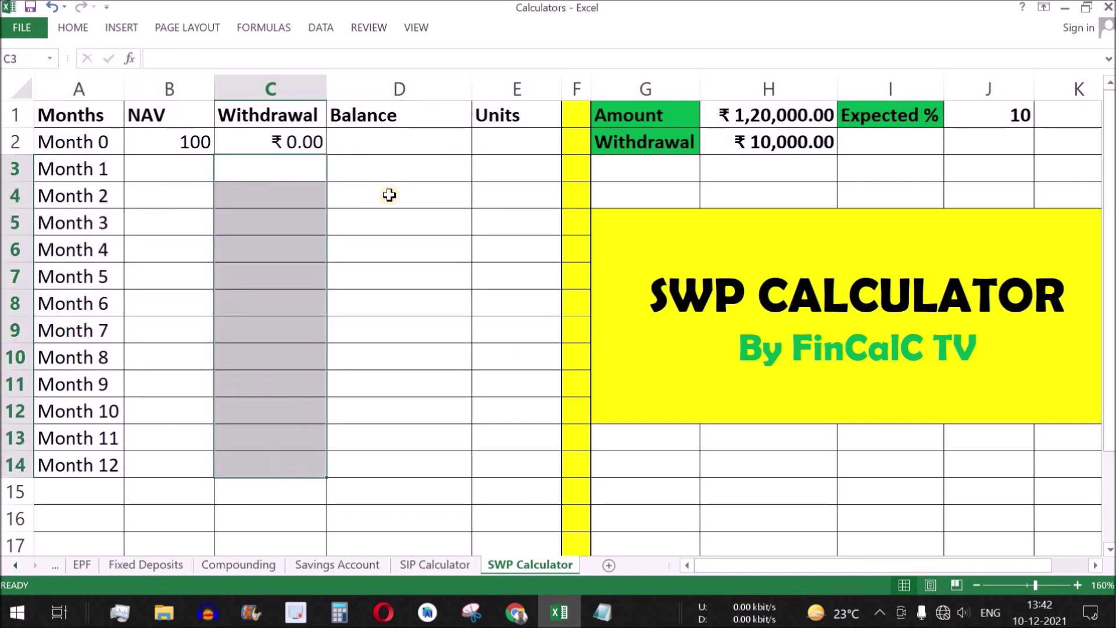
- Set the Month 0 balance in D2 to the investment amount with the absolute reference =$H$1
click(367, 142)
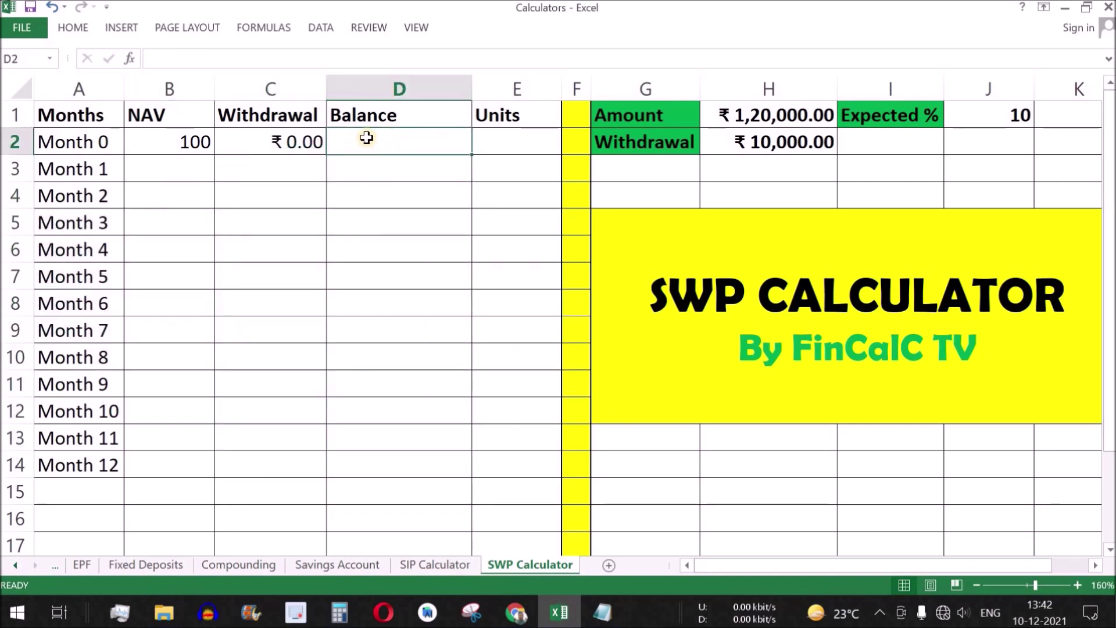
click(776, 115)
click(405, 138)
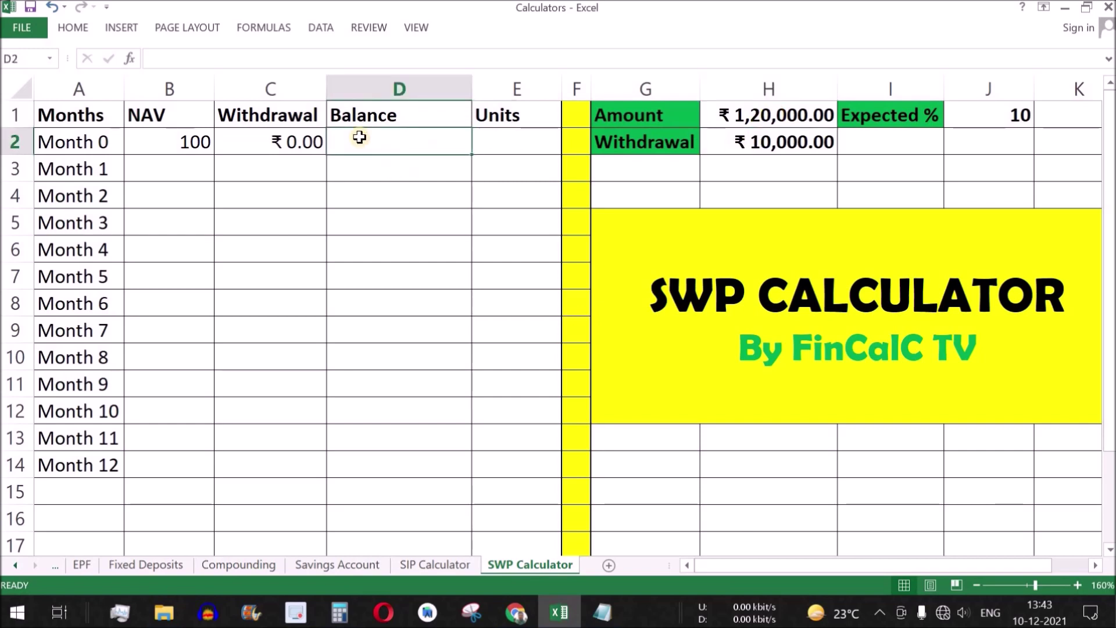
text(=)
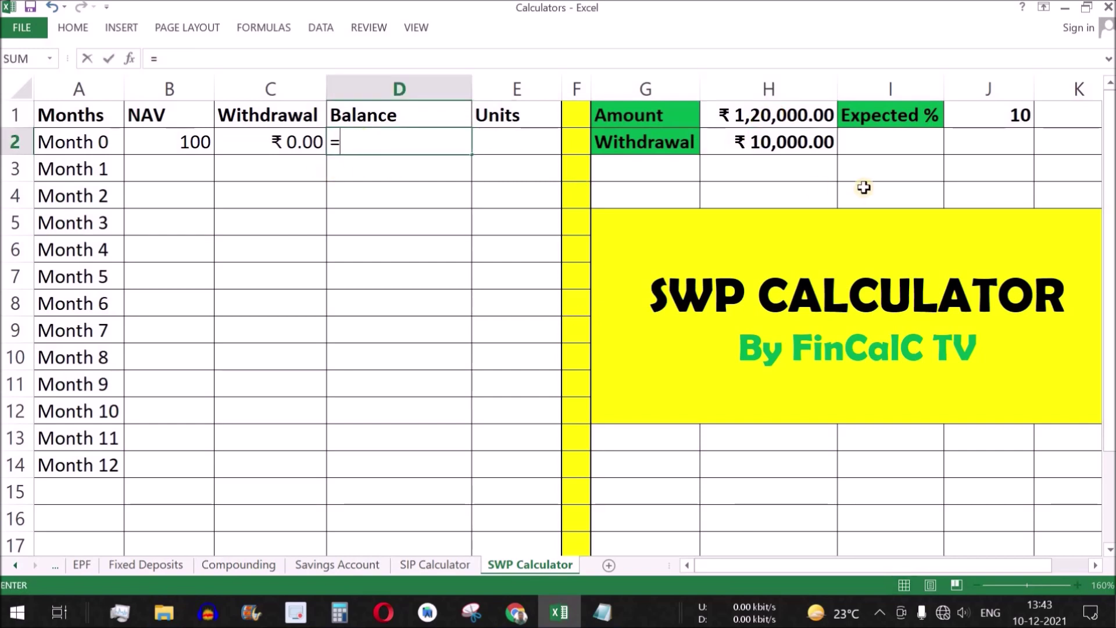
click(750, 115)
key(F4)
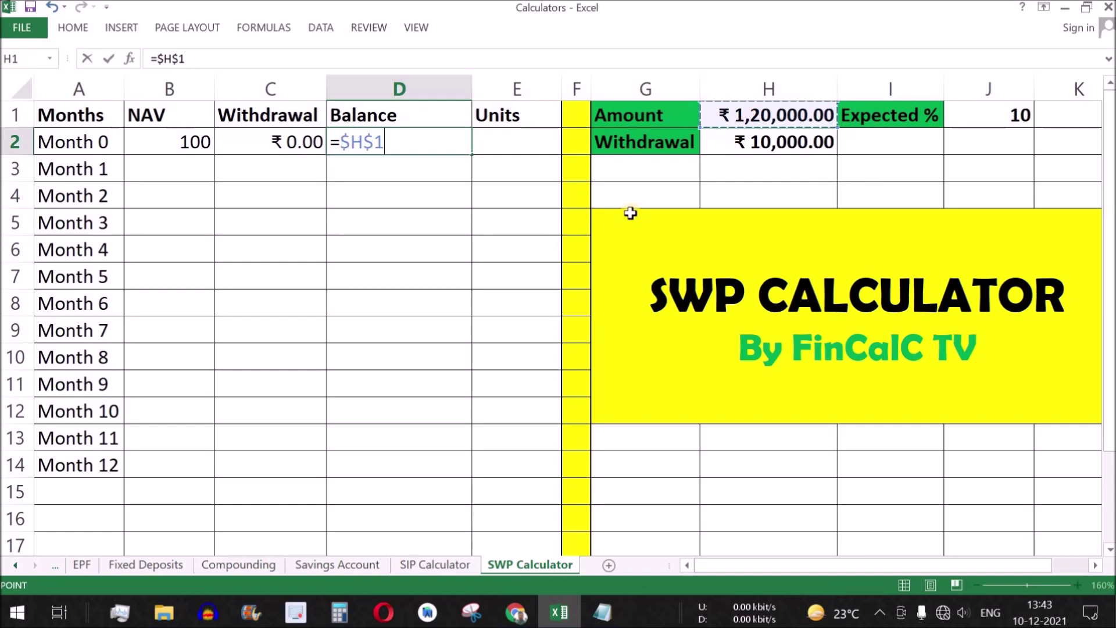
key(Return)
- Switch to Notepad to review the number of units formula, and return to the Excel sheet to locate its Month 0 inputs
click(512, 142)
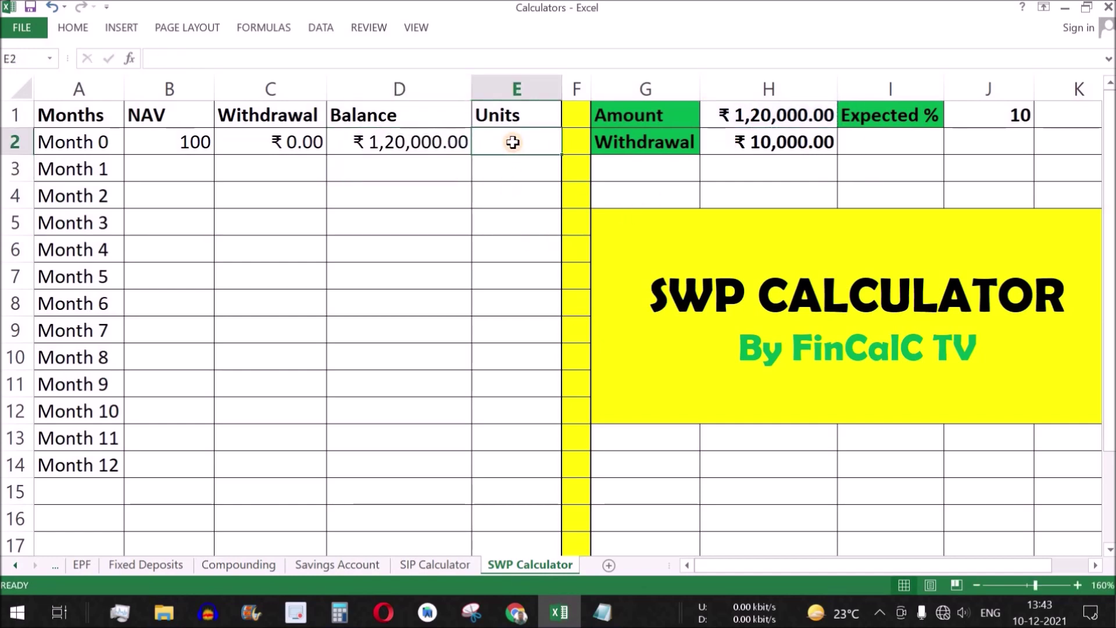
click(606, 612)
drag(8, 82, 356, 80)
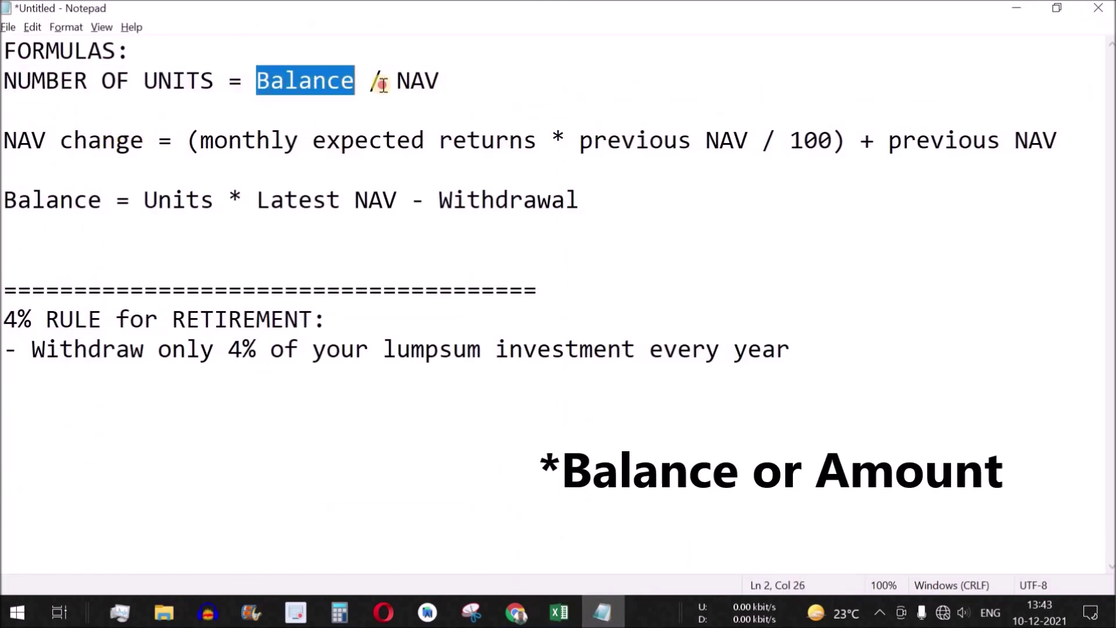
drag(441, 81, 397, 80)
key(alt+Tab)
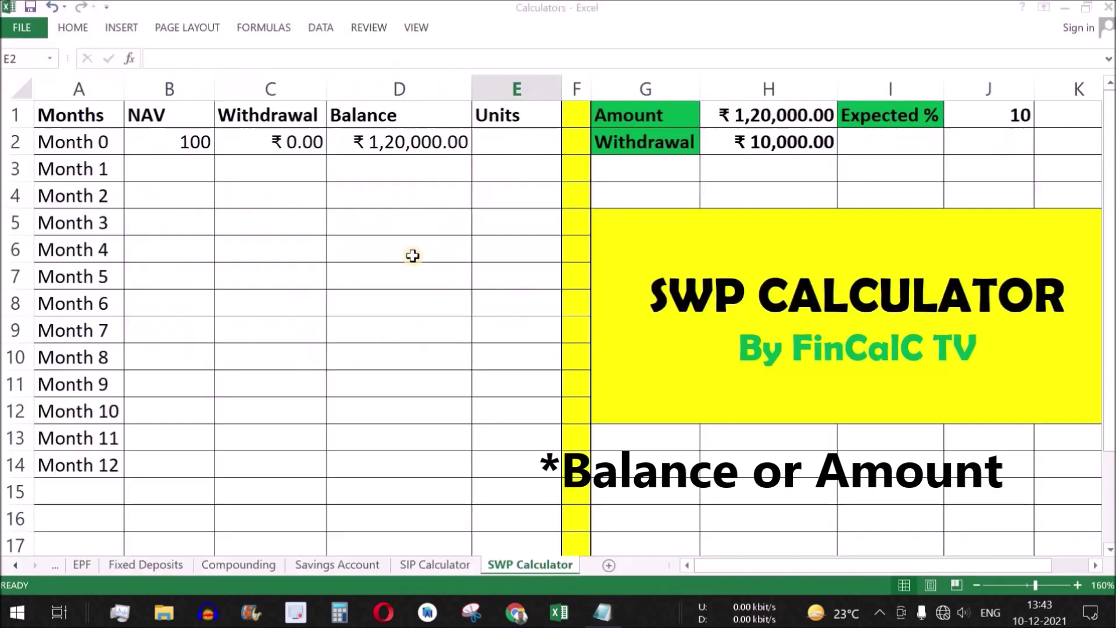
click(399, 140)
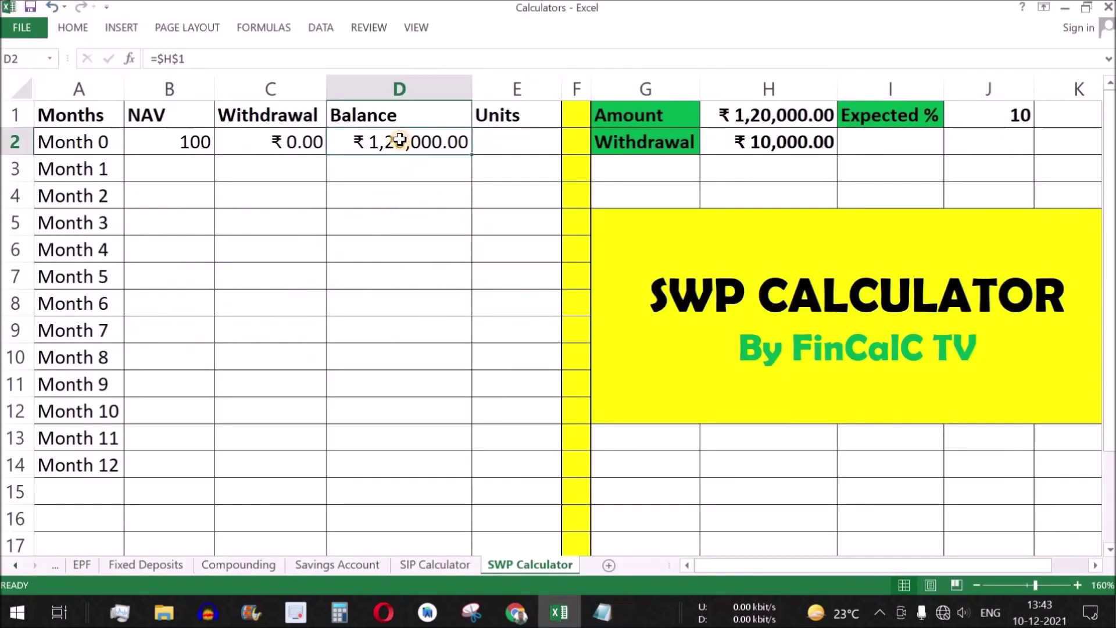
click(177, 142)
- Calculate the Month 0 units in E2 by dividing balance by NAV with =D2/B2
click(484, 138)
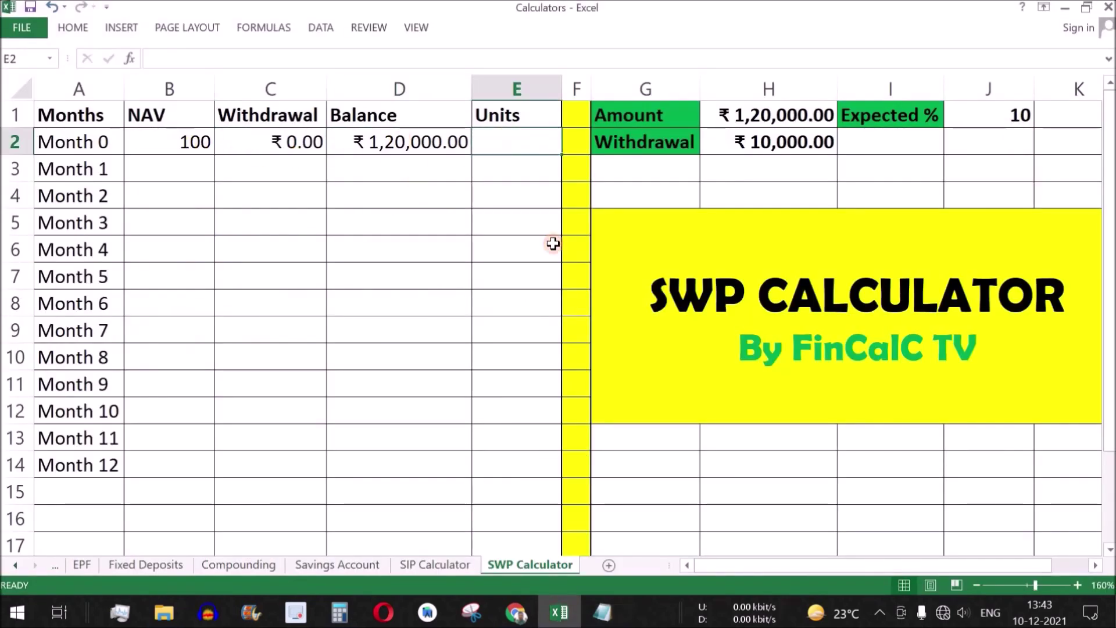
text(=)
click(403, 144)
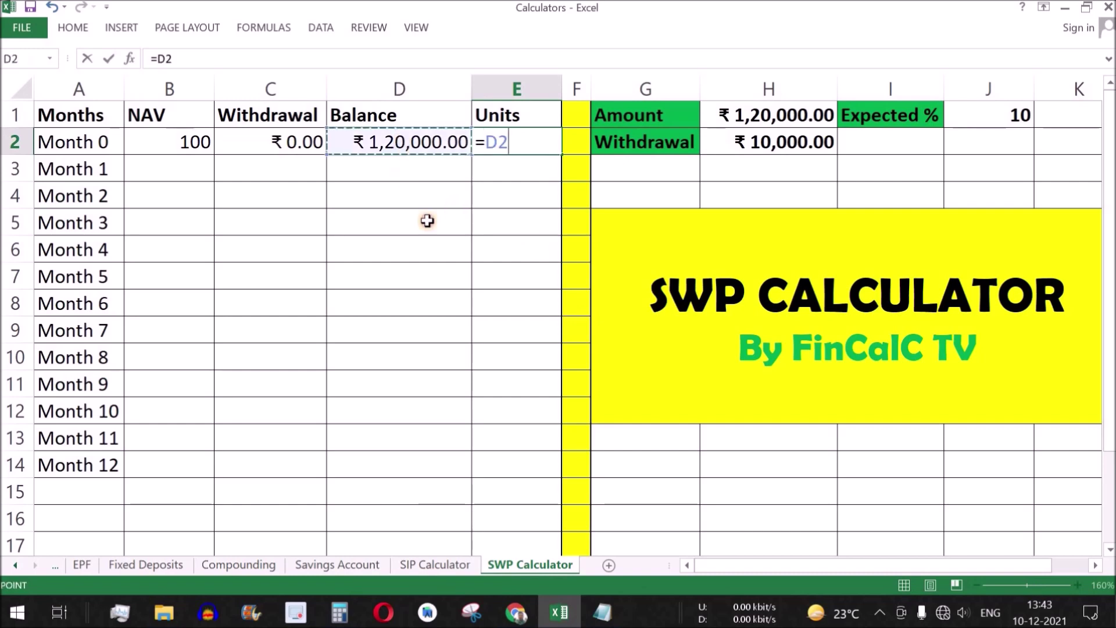
text(/)
click(181, 142)
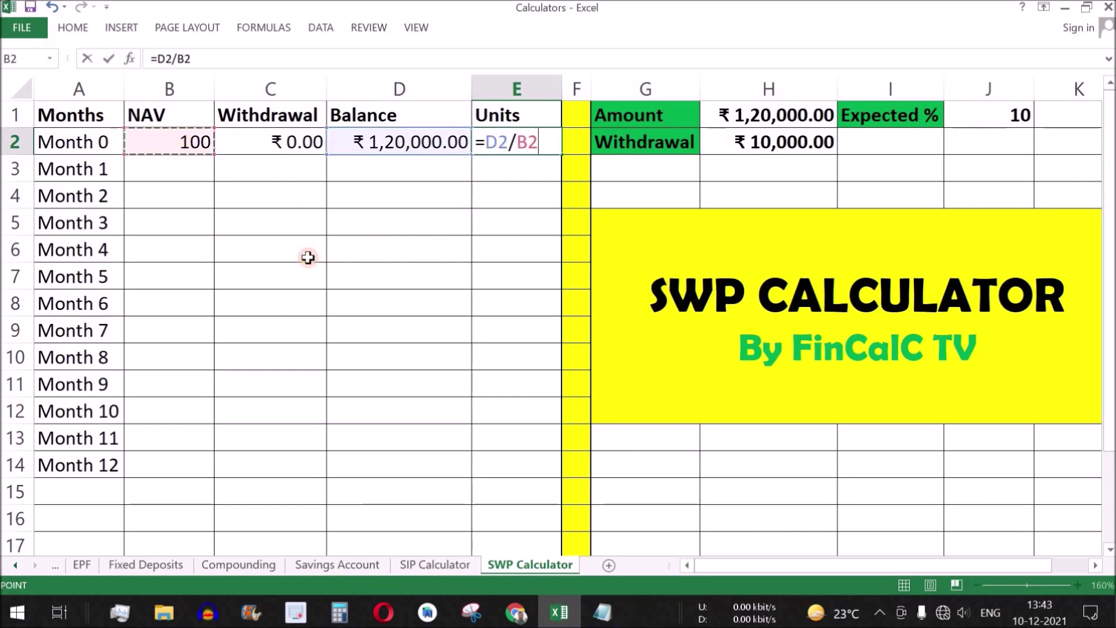
key(Return)
click(523, 153)
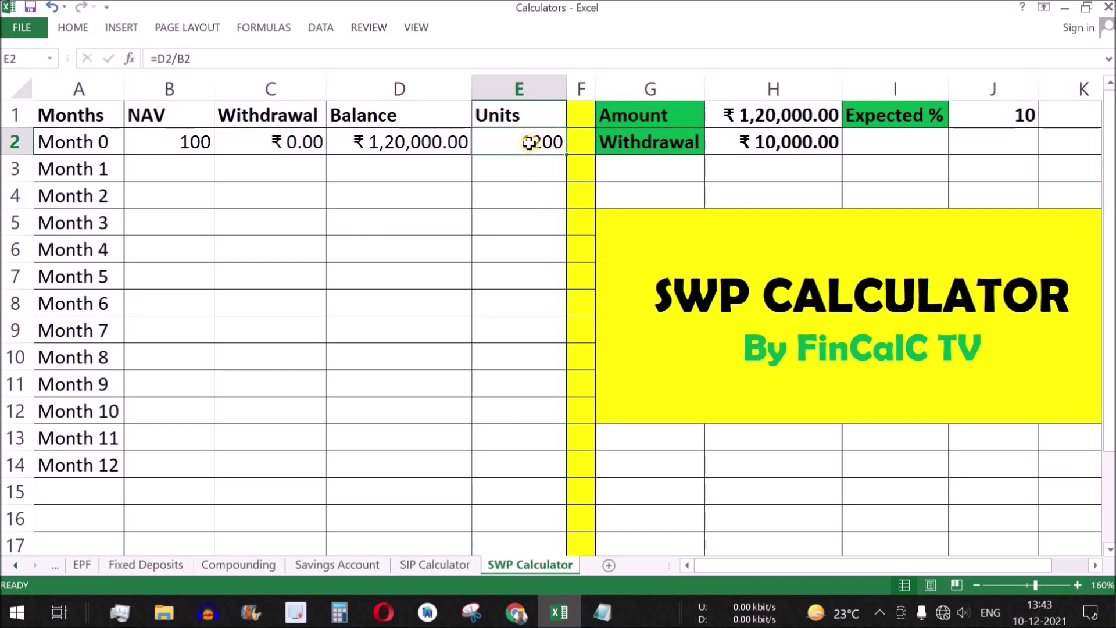
click(776, 125)
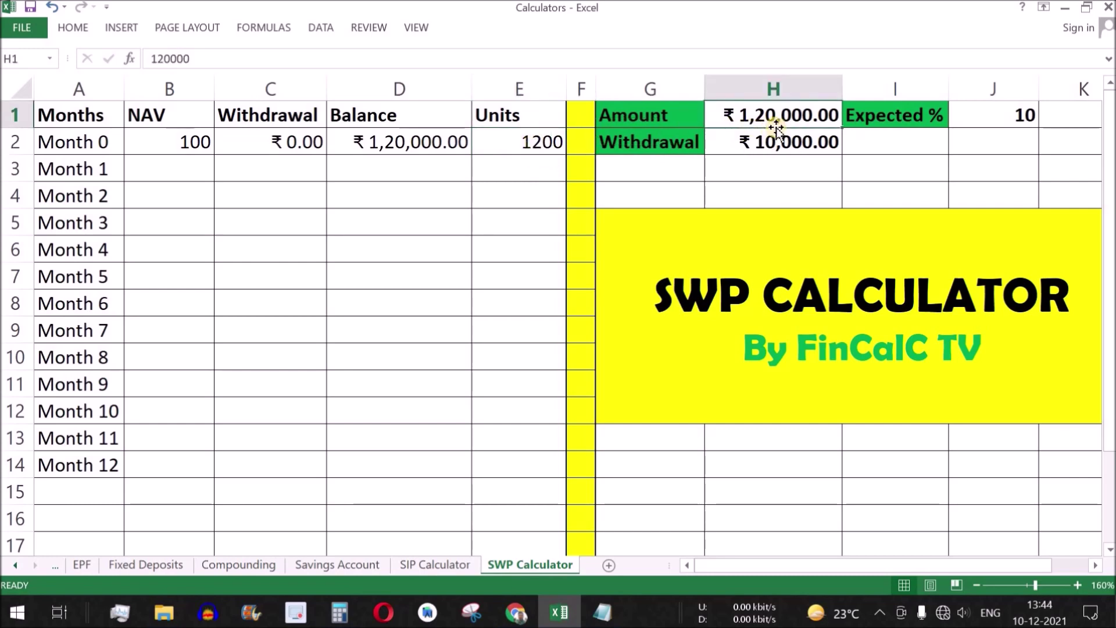
click(186, 149)
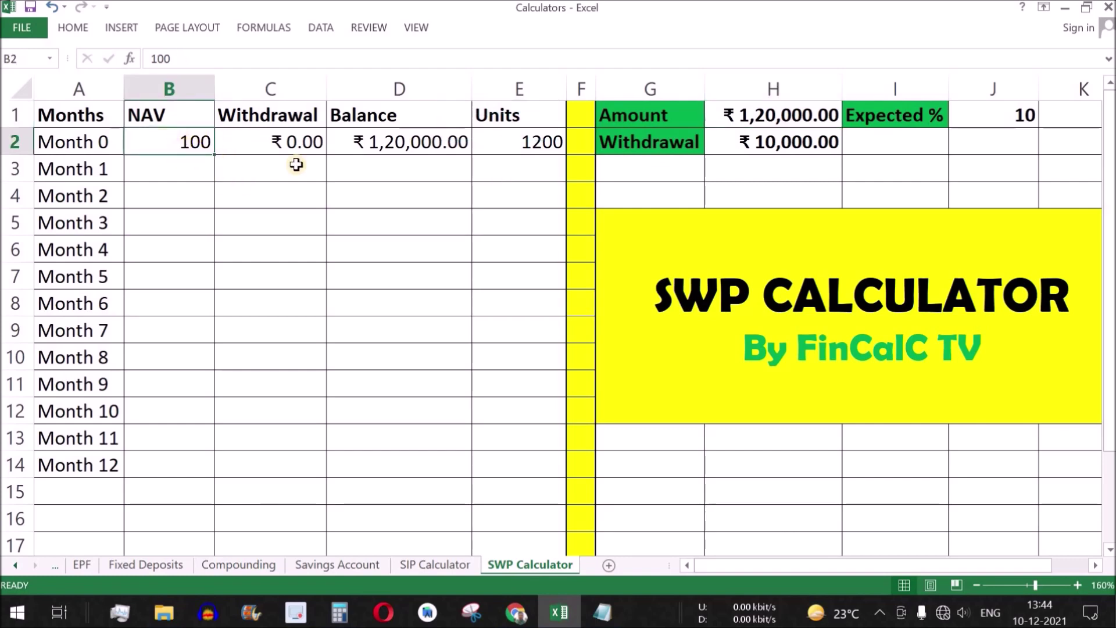
click(518, 150)
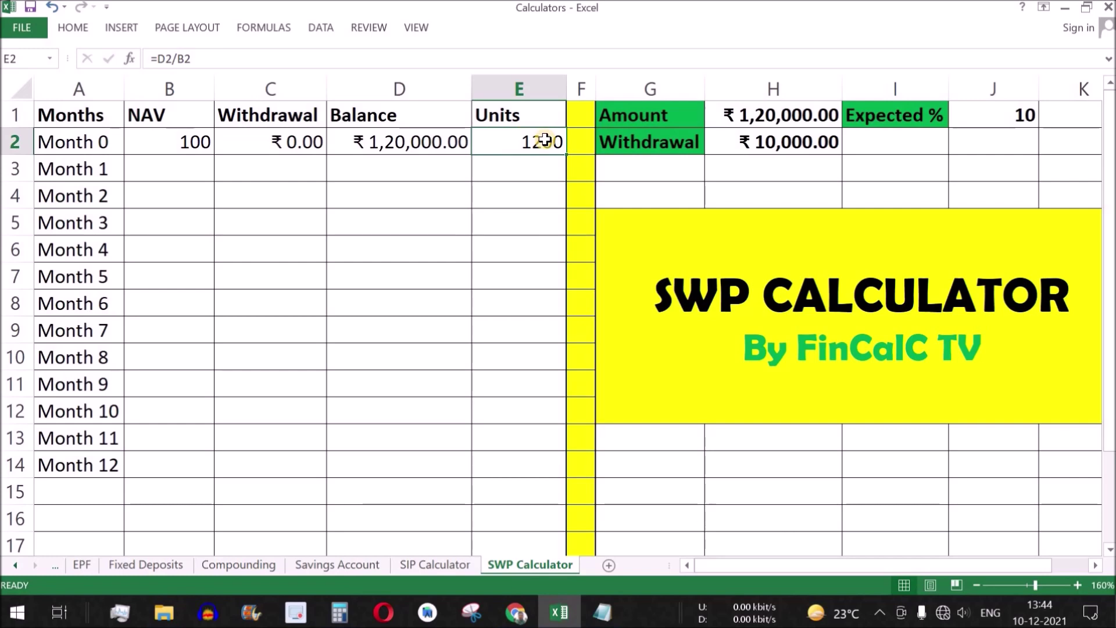
drag(175, 142, 511, 141)
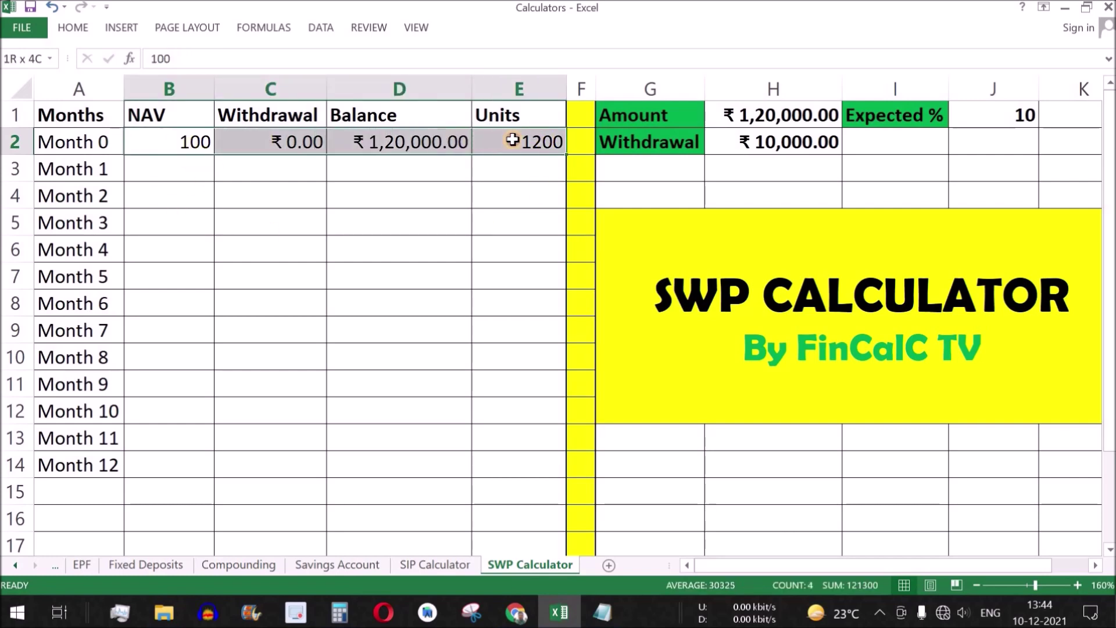
click(166, 168)
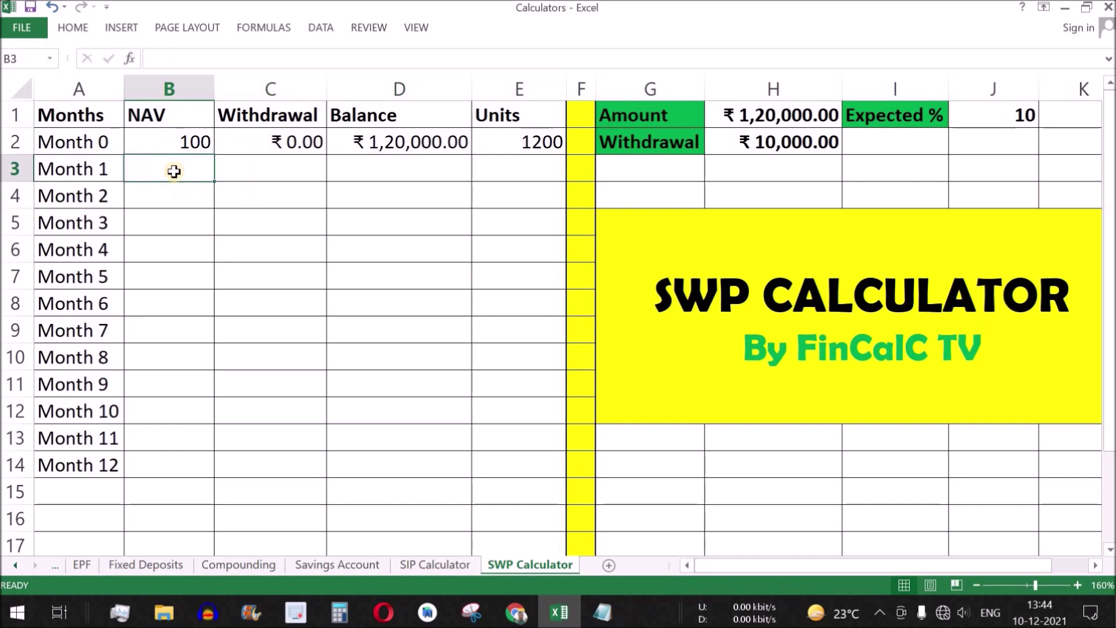
- Examine the expected return in J1 and the NAV column from Month 0 through Month 12
click(999, 119)
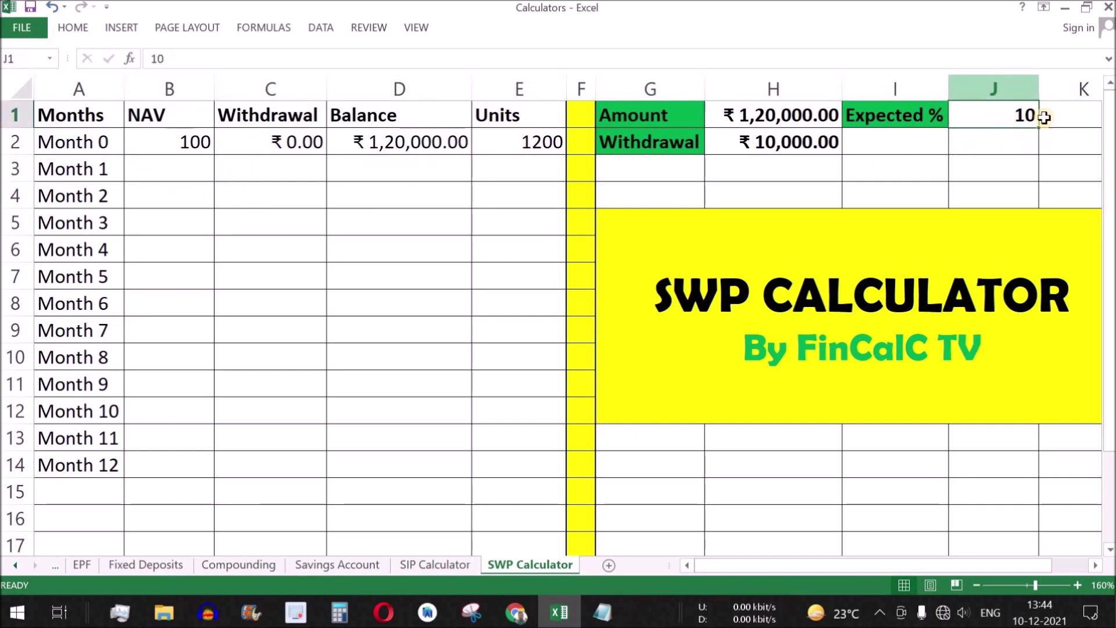
click(175, 146)
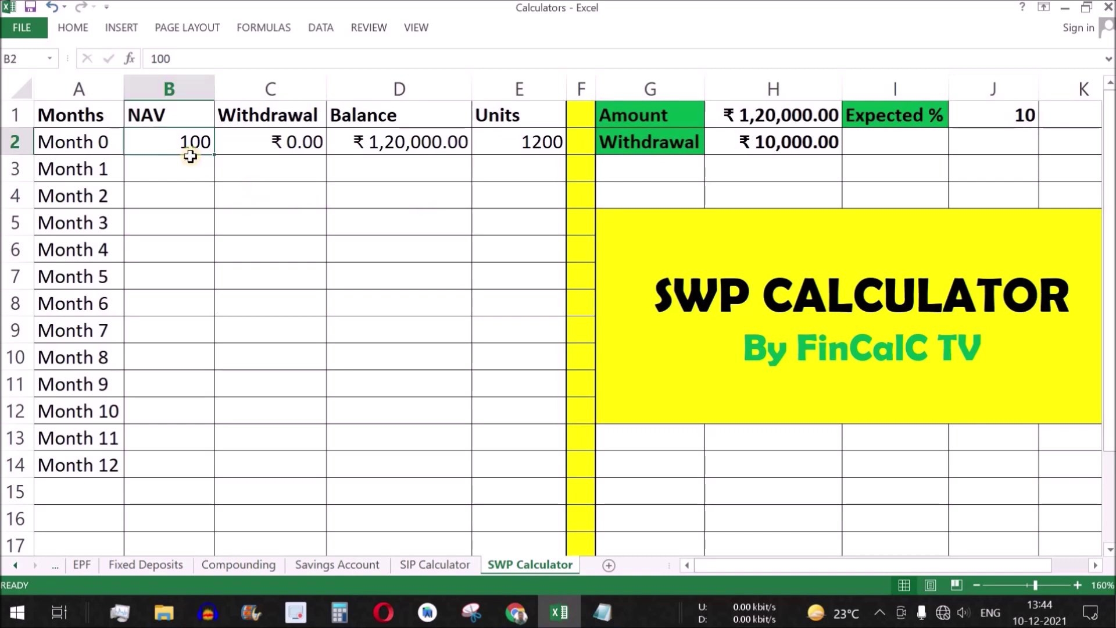
mouse_move(188, 196)
mouse_down()
mouse_move(182, 458)
mouse_move(192, 464)
mouse_up()
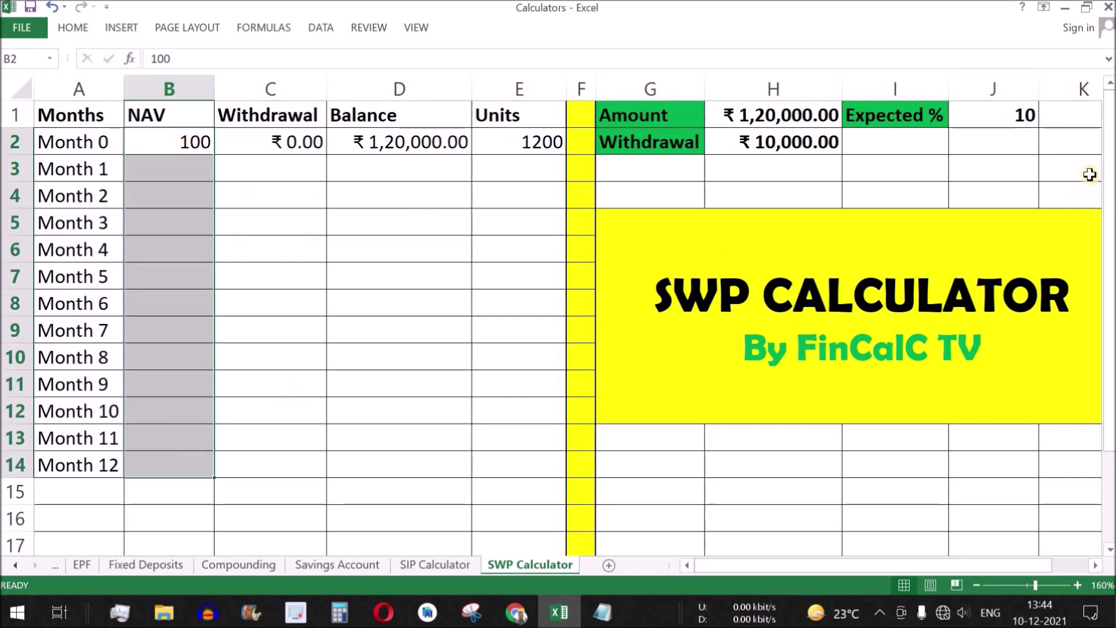
click(993, 118)
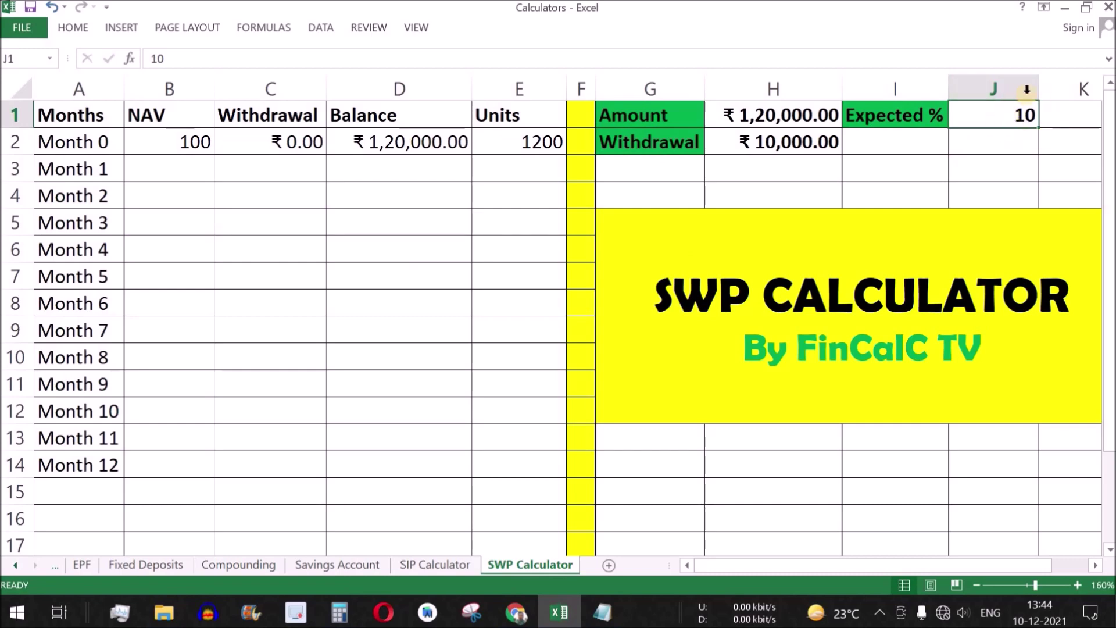
click(203, 166)
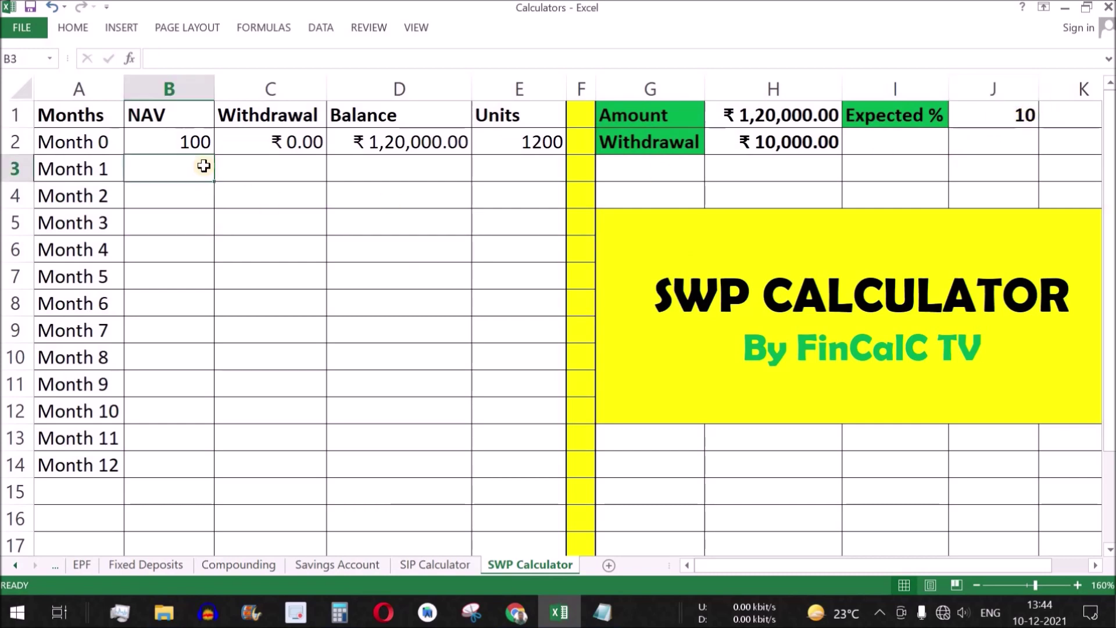
- Switch to Notepad to review each term of the NAV change formula, and return to the Excel sheet
key(alt+Tab)
drag(200, 142, 538, 139)
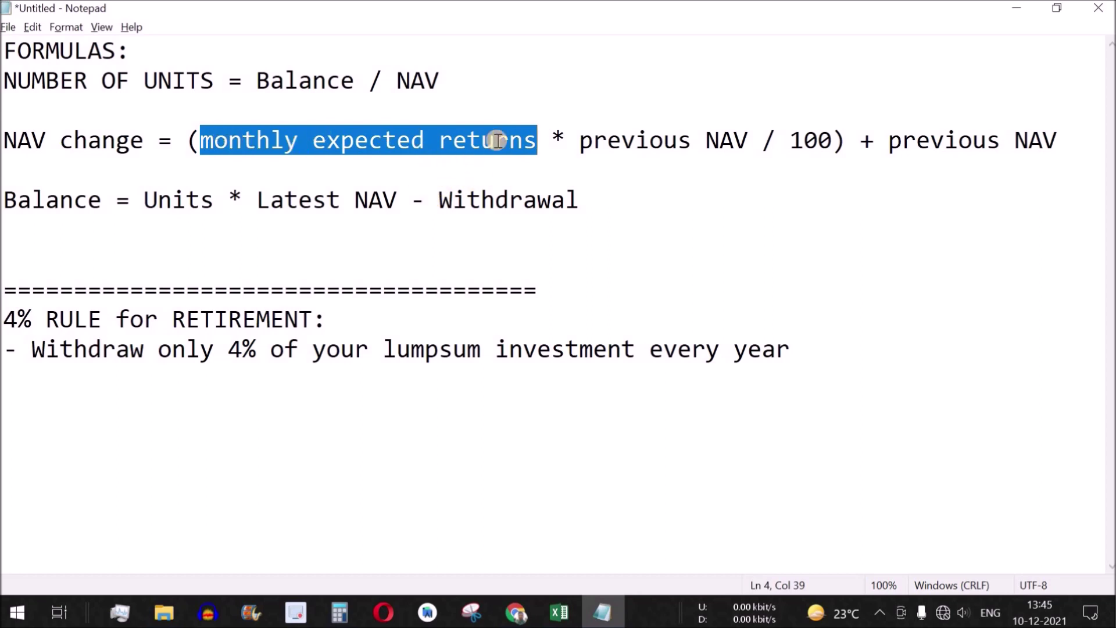
drag(580, 140, 746, 141)
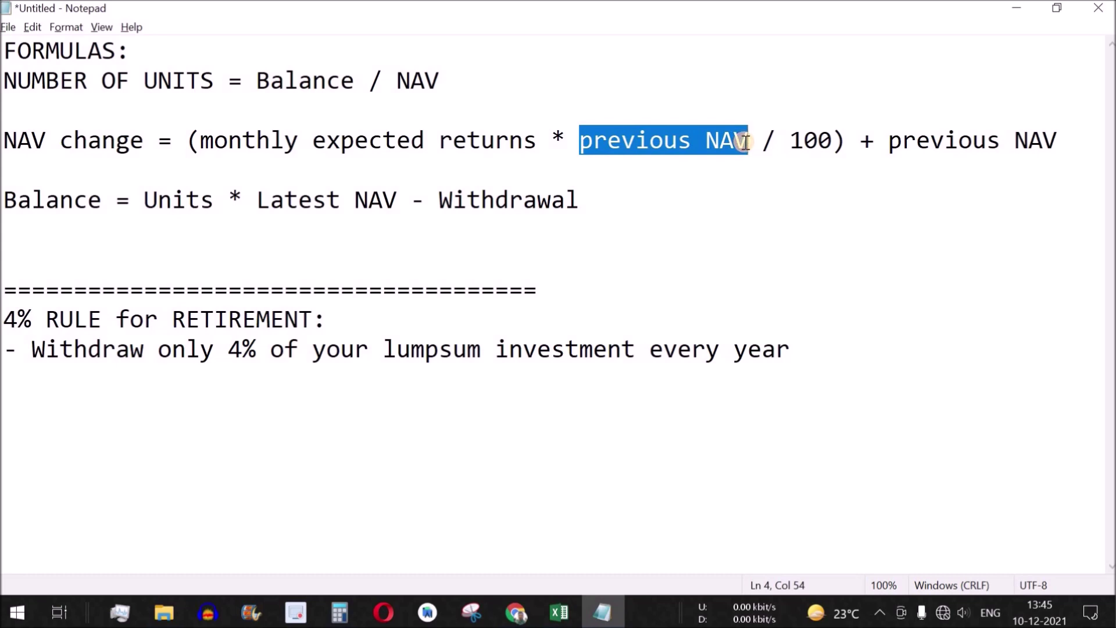
drag(791, 140, 834, 141)
click(881, 146)
drag(1069, 142, 890, 140)
key(alt+Tab)
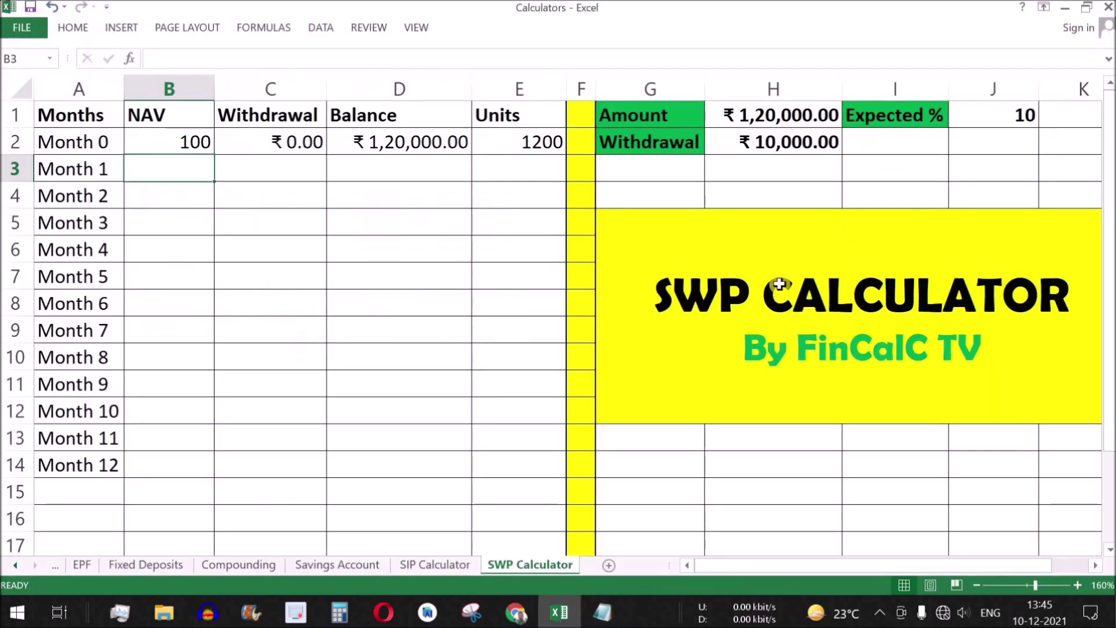
- Calculate the Month 1 NAV in B3 from the expected return and previous NAV with =J1/12*B2/100+B2
text(=)
click(1005, 115)
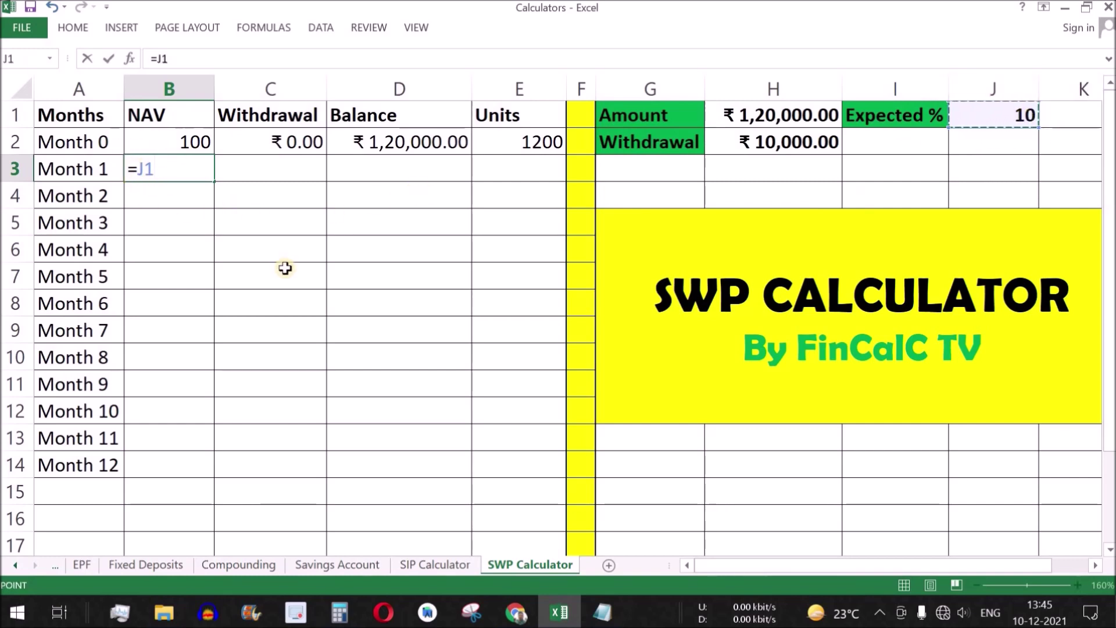
text(/12*)
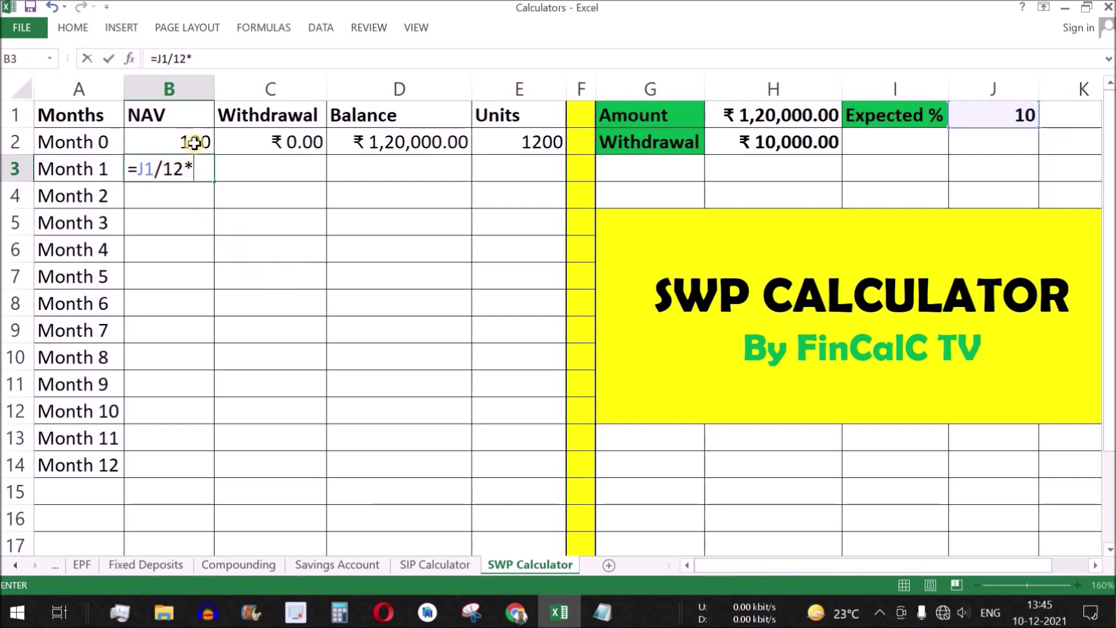
click(196, 142)
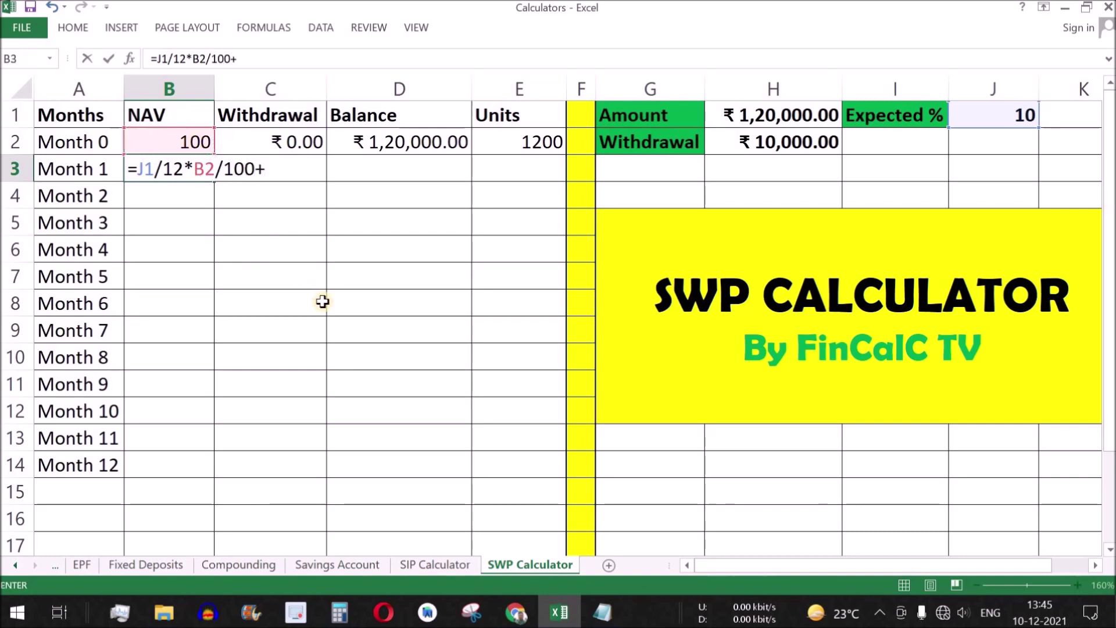
text(/100+)
click(189, 143)
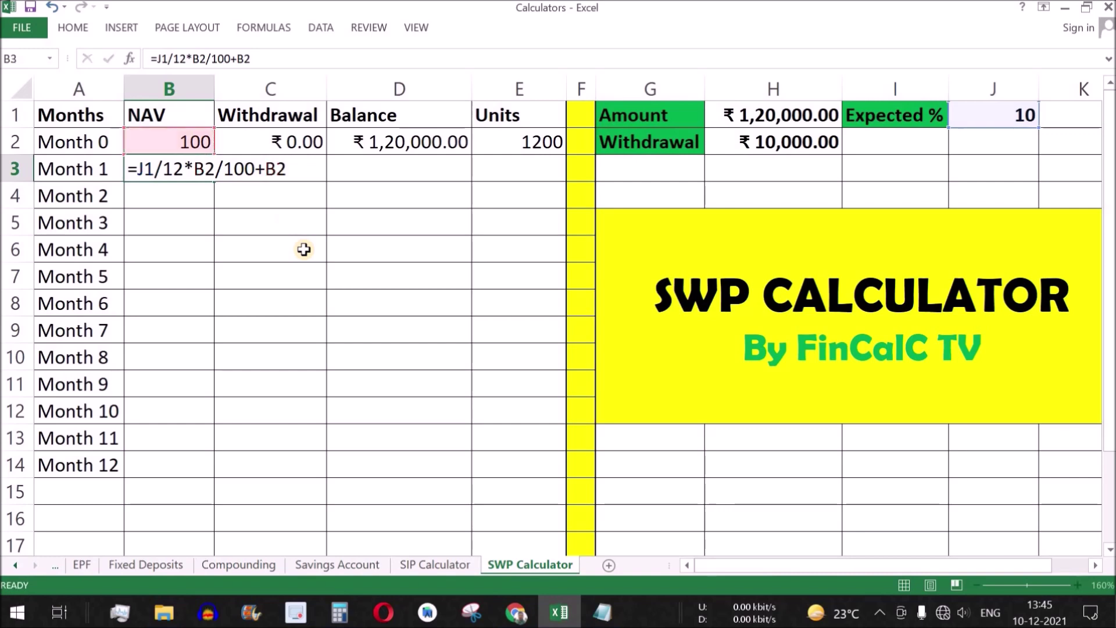
key(Return)
click(167, 168)
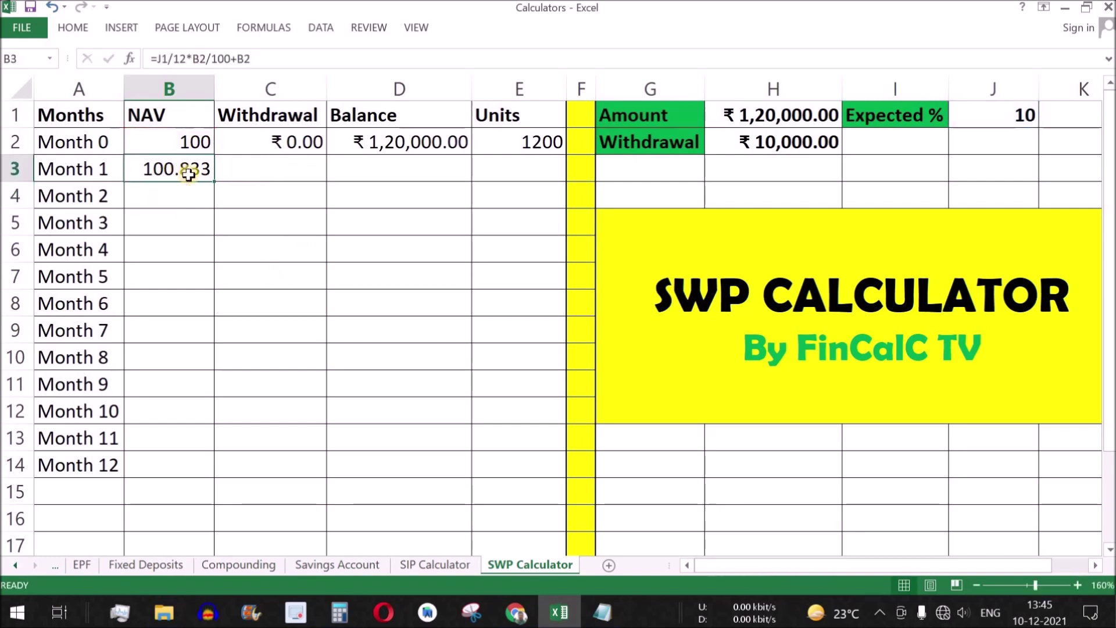
- Set the expected return in J1 to 12 and check its effect on the Month 1 NAV
click(1023, 115)
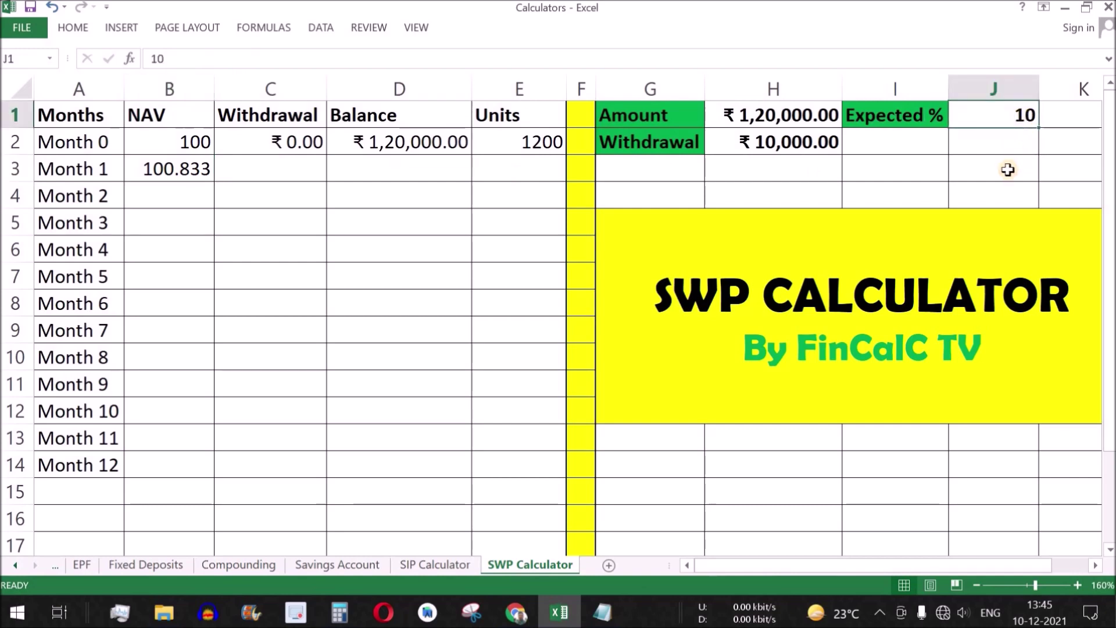
text(12)
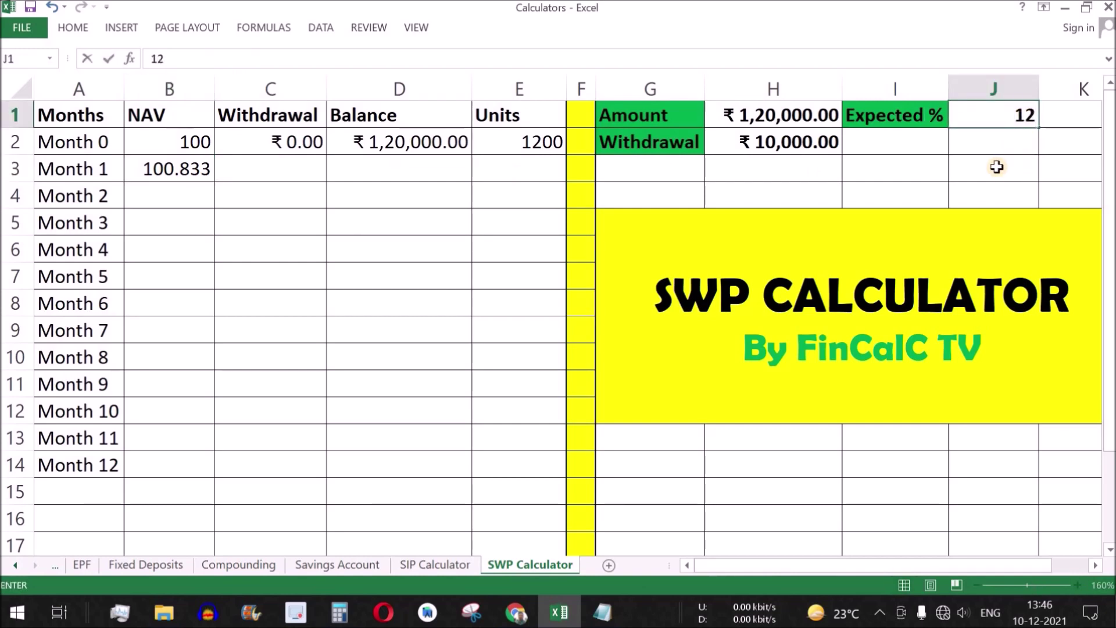
key(Return)
click(1016, 117)
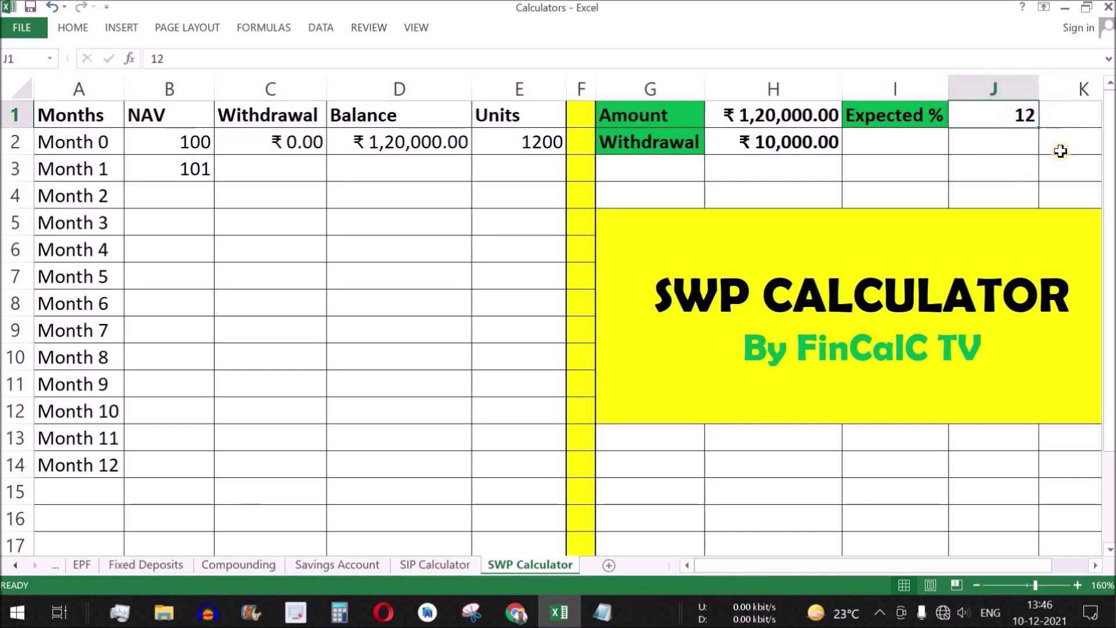
click(195, 169)
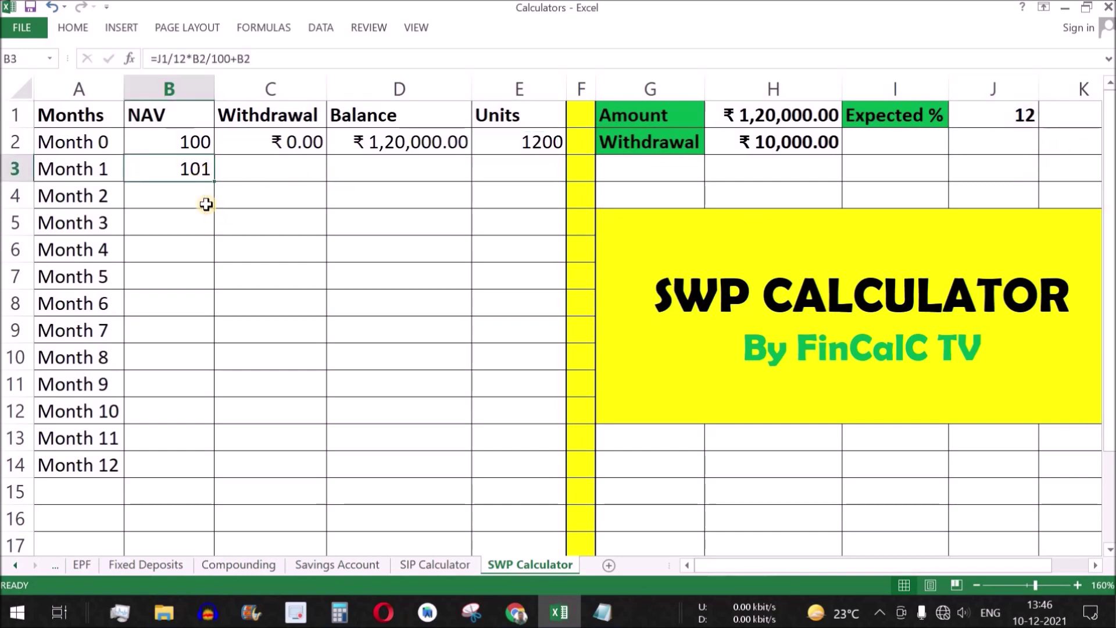
click(162, 142)
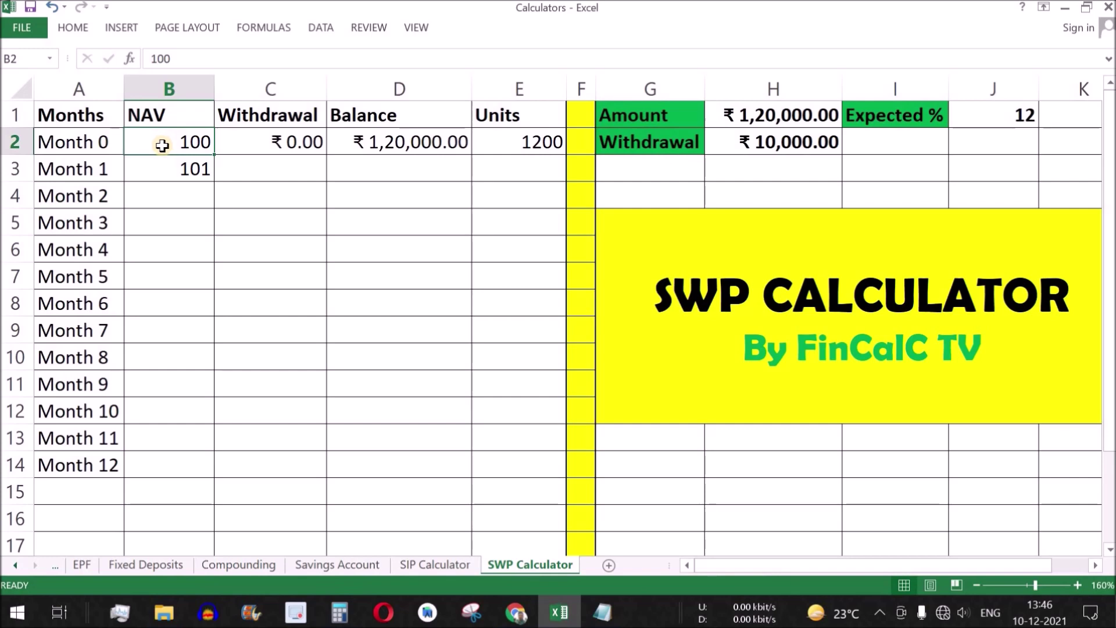
- Make the expected return reference in B3 absolute with =$J$1/12*B2/100+B2, and fill the formula down to Month 12 in B14
click(165, 164)
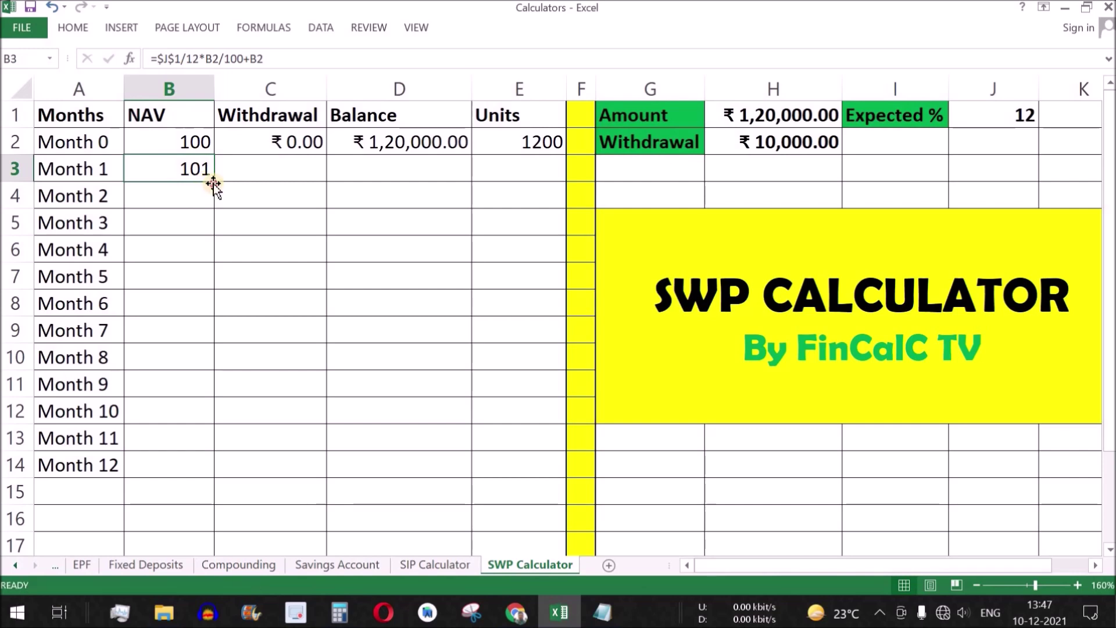
drag(214, 183, 191, 465)
drag(179, 192, 186, 469)
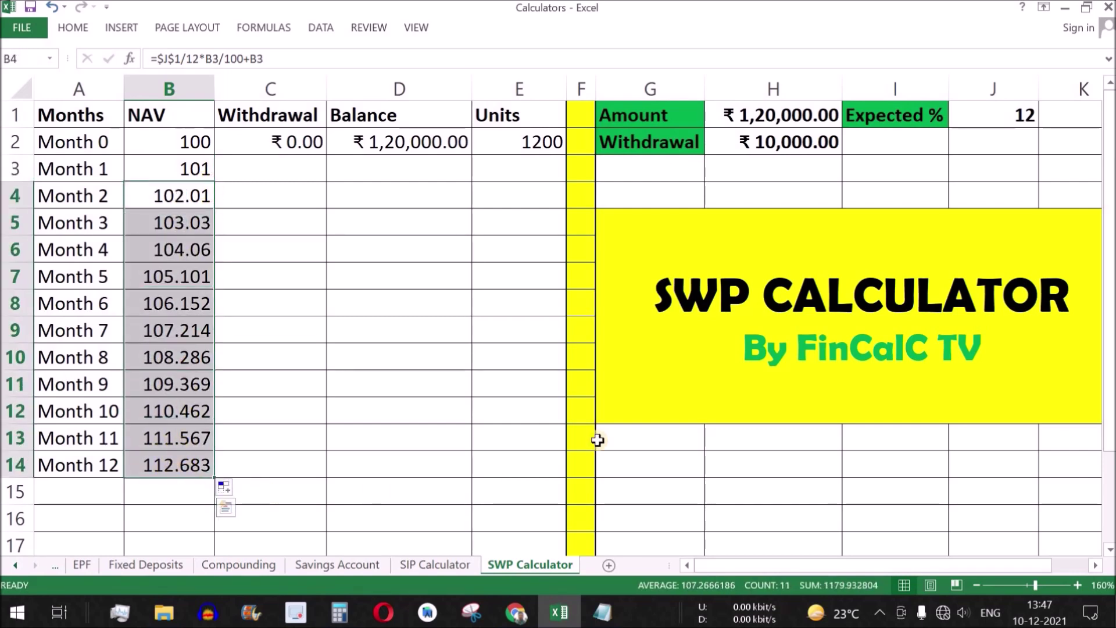
- Set the expected return in J1 to 10 and check the NAV values from Month 0 to Month 12
click(997, 115)
text(10)
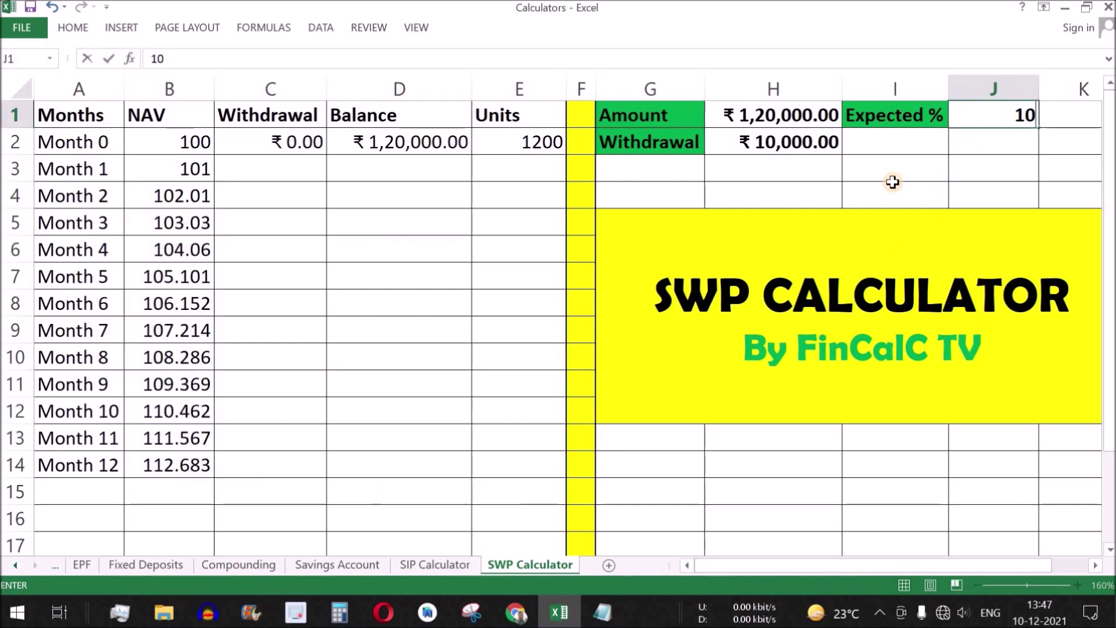
key(Return)
drag(187, 142, 180, 466)
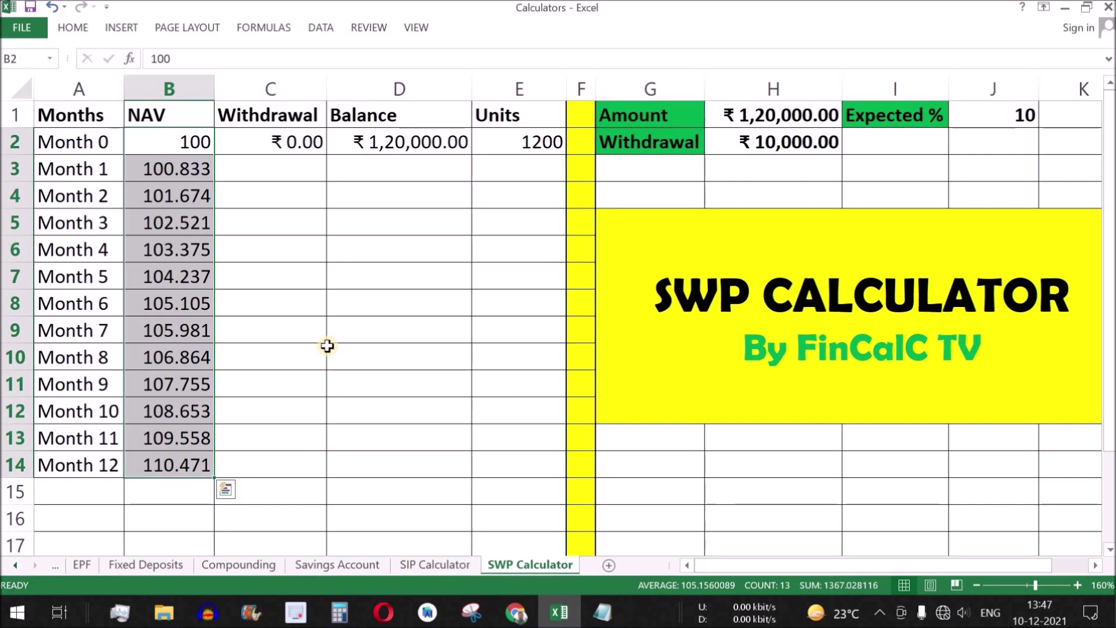
- Set the Month 1 withdrawal in C3 to the absolute reference =$H$2 and fill it down to Month 12 in C14
click(292, 175)
drag(286, 169, 294, 465)
click(297, 169)
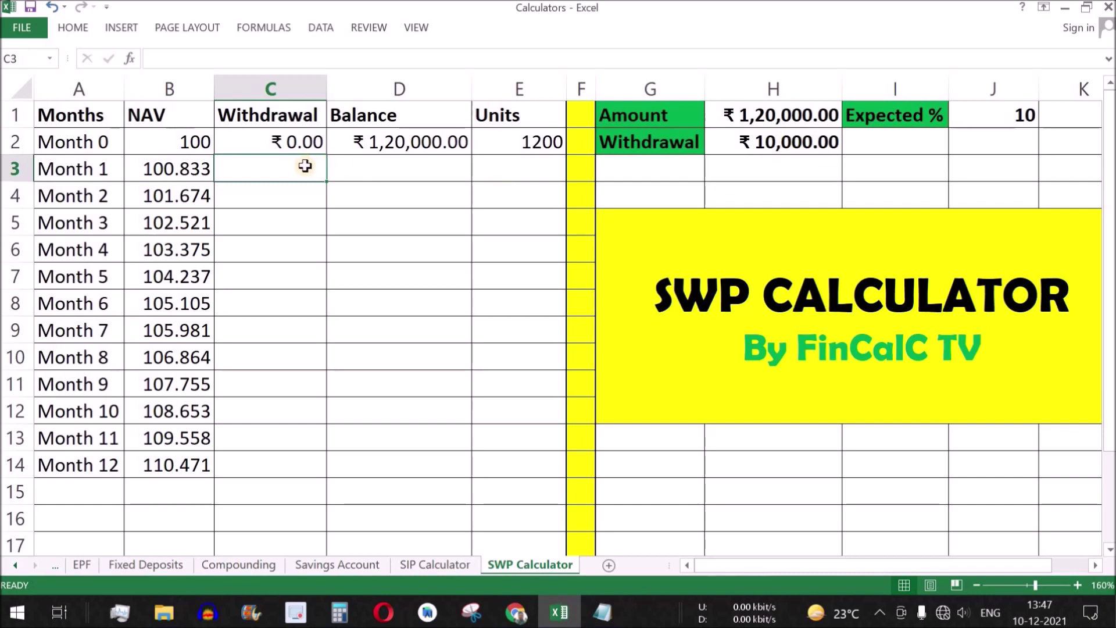
text(=)
click(762, 140)
key(F4)
key(Return)
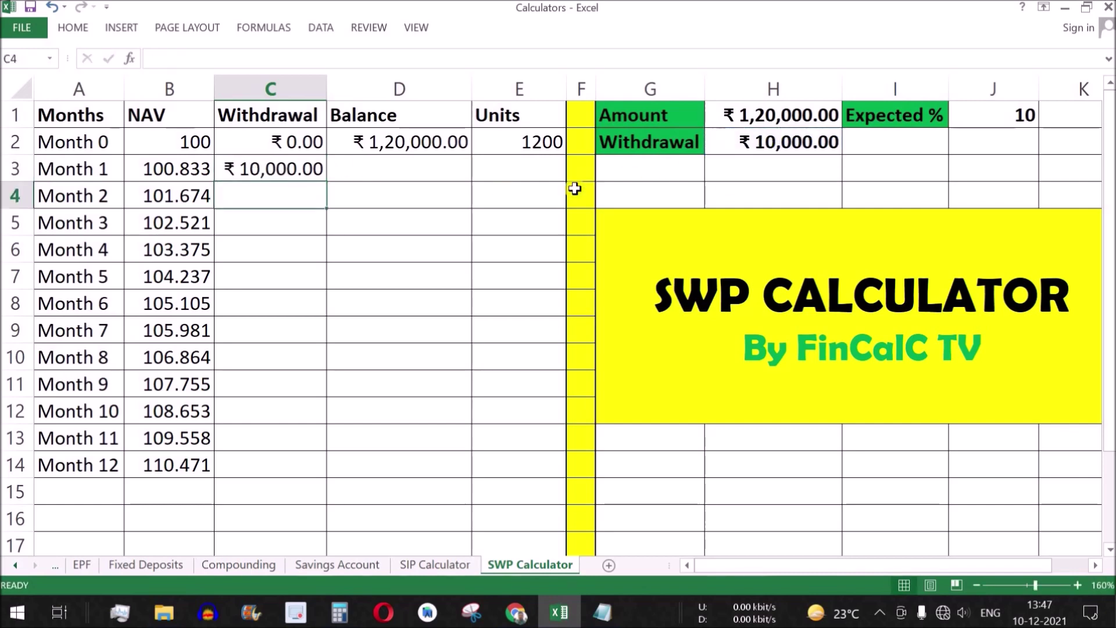
click(277, 169)
double_click(326, 182)
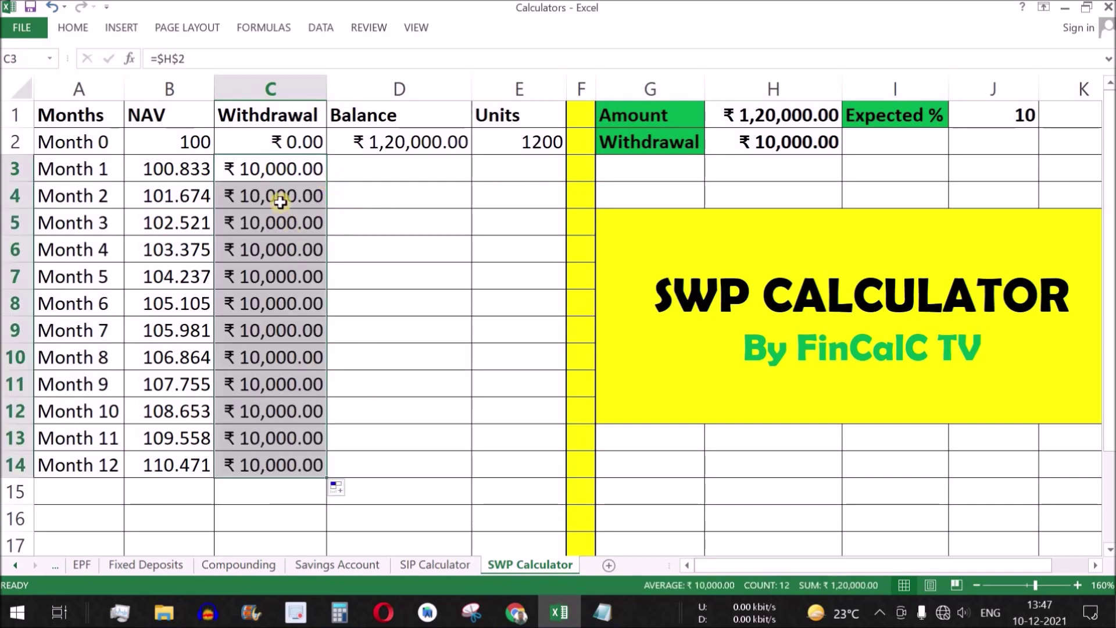
drag(283, 173, 319, 466)
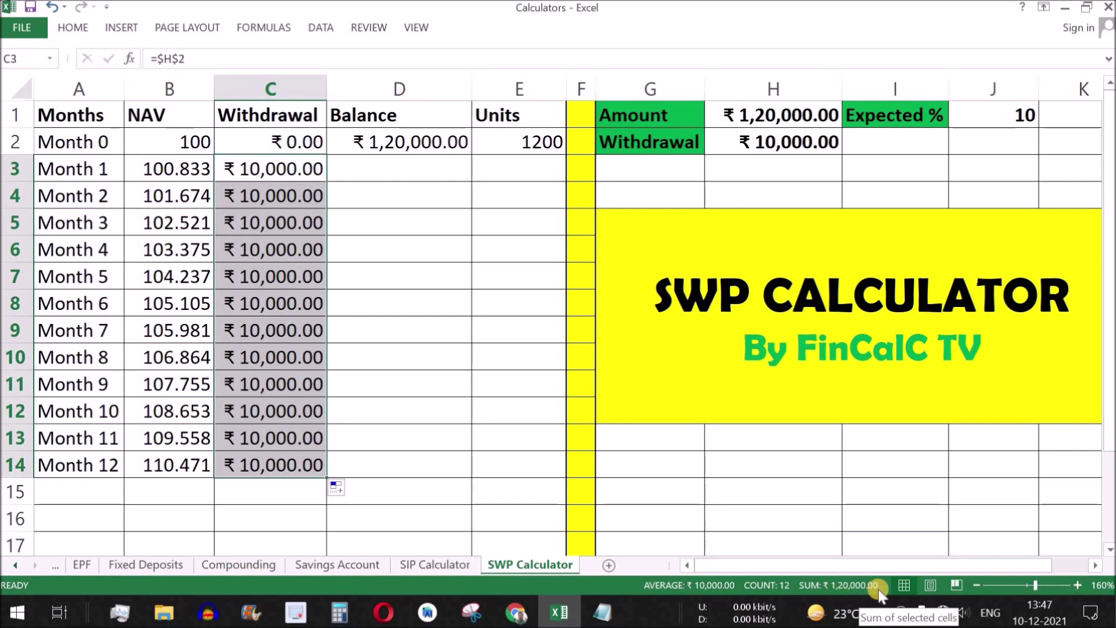
- Review the balance formula in Notepad, and locate the Month 0 balance and the Month 1 NAV and withdrawal in the Excel sheet
click(410, 171)
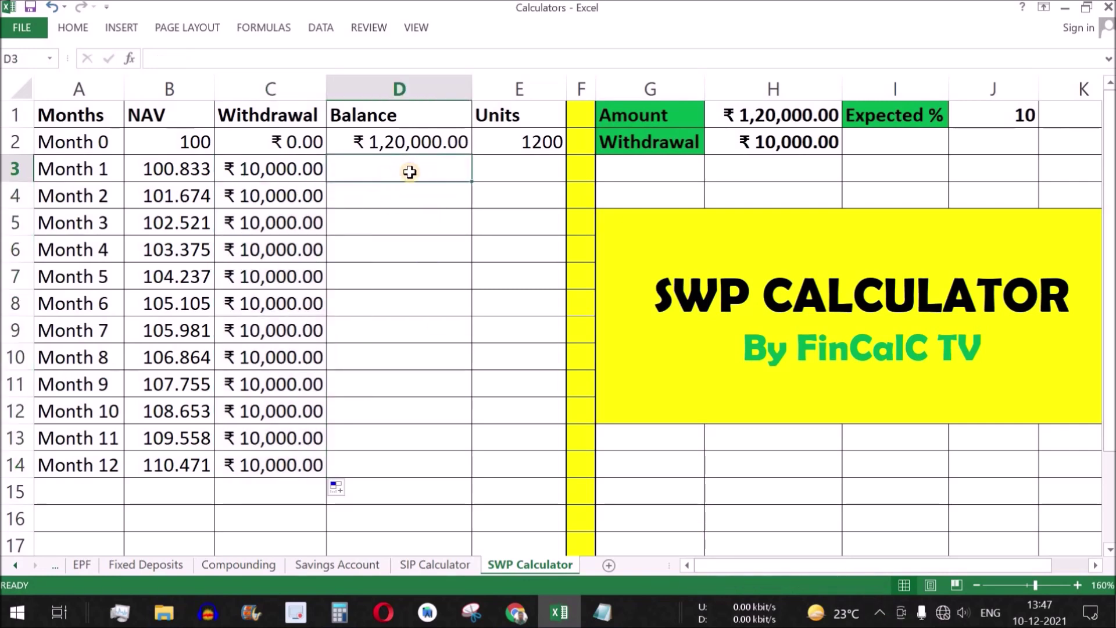
key(alt+Tab)
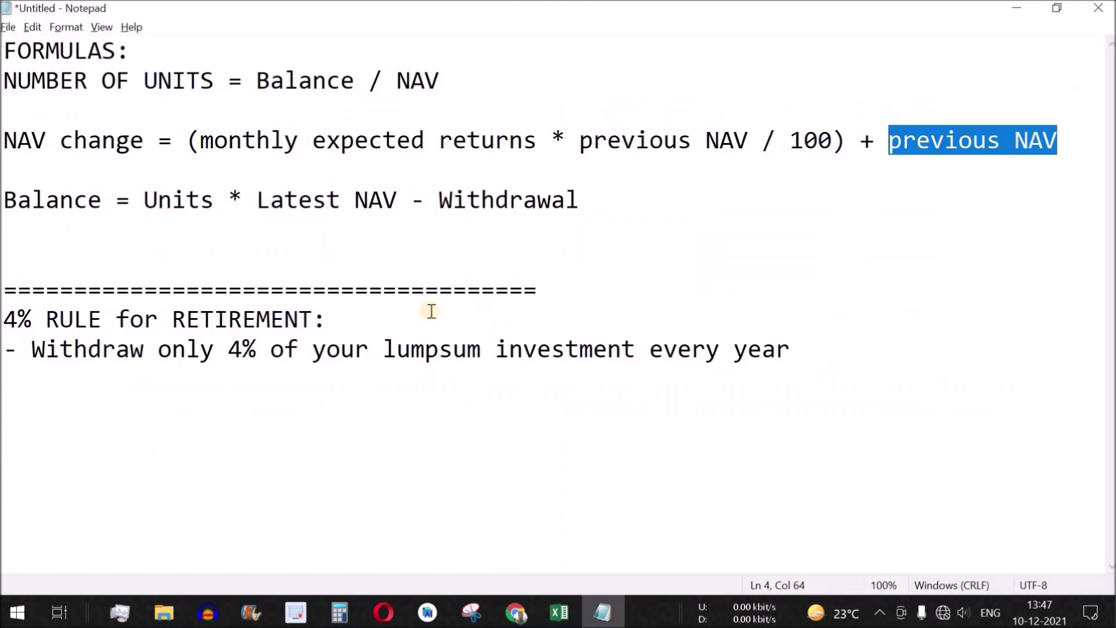
drag(144, 199, 208, 202)
key(alt+Tab)
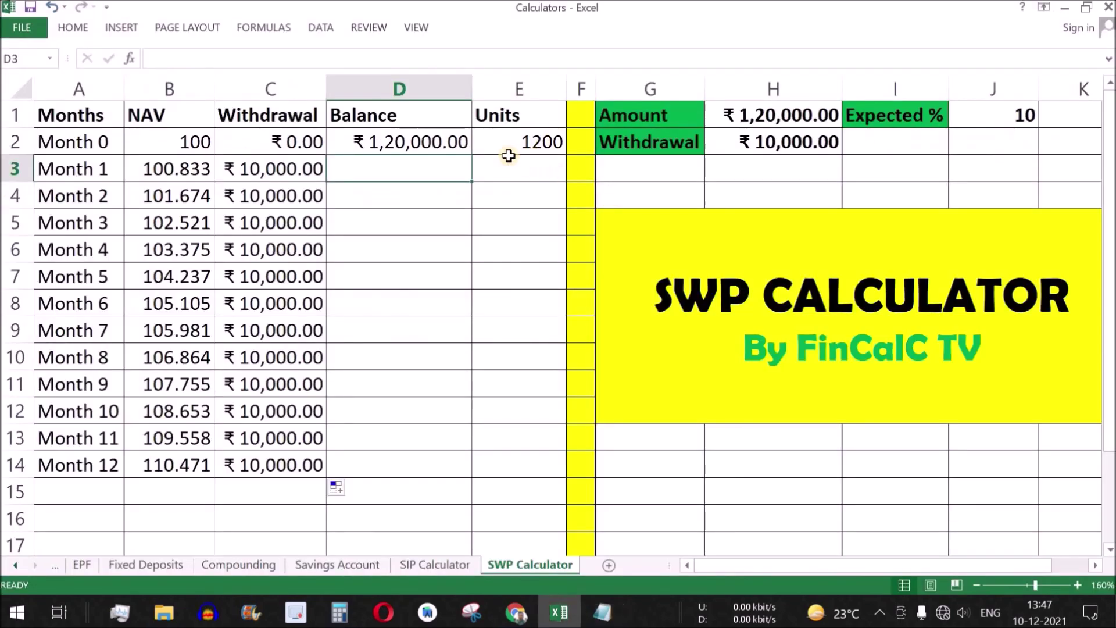
key(alt+Tab)
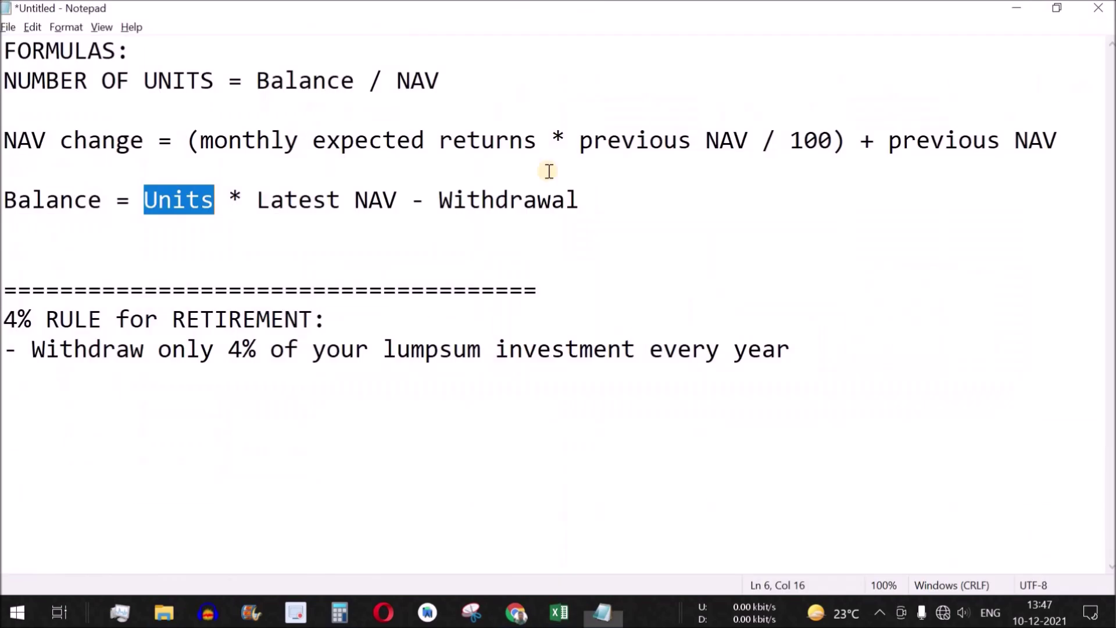
drag(259, 200, 396, 199)
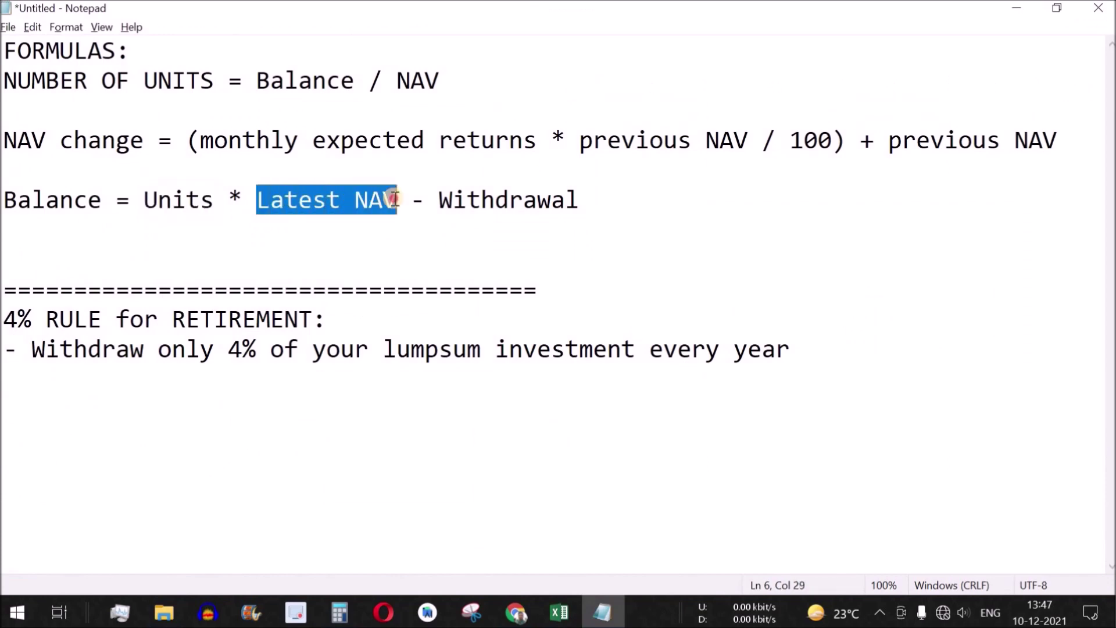
key(alt+Tab)
click(169, 169)
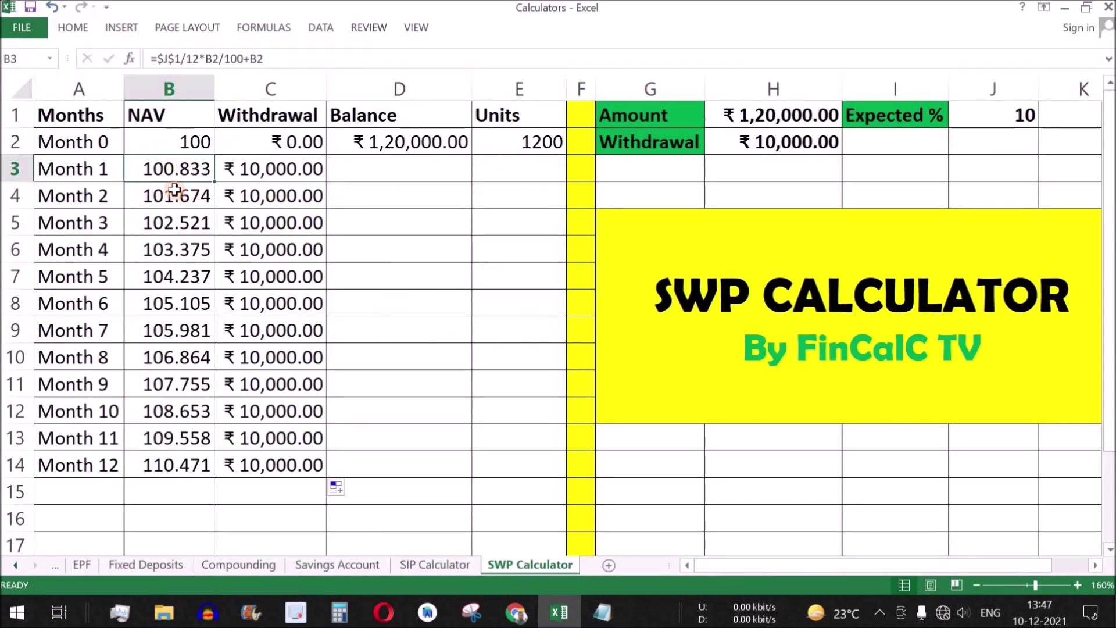
drag(398, 142, 398, 173)
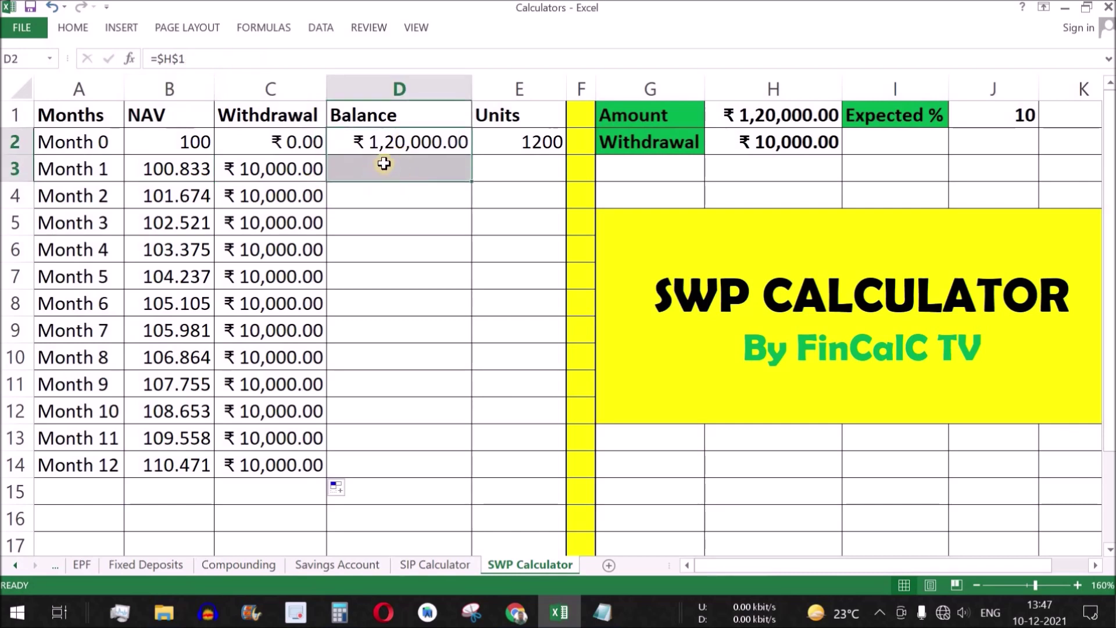
click(396, 167)
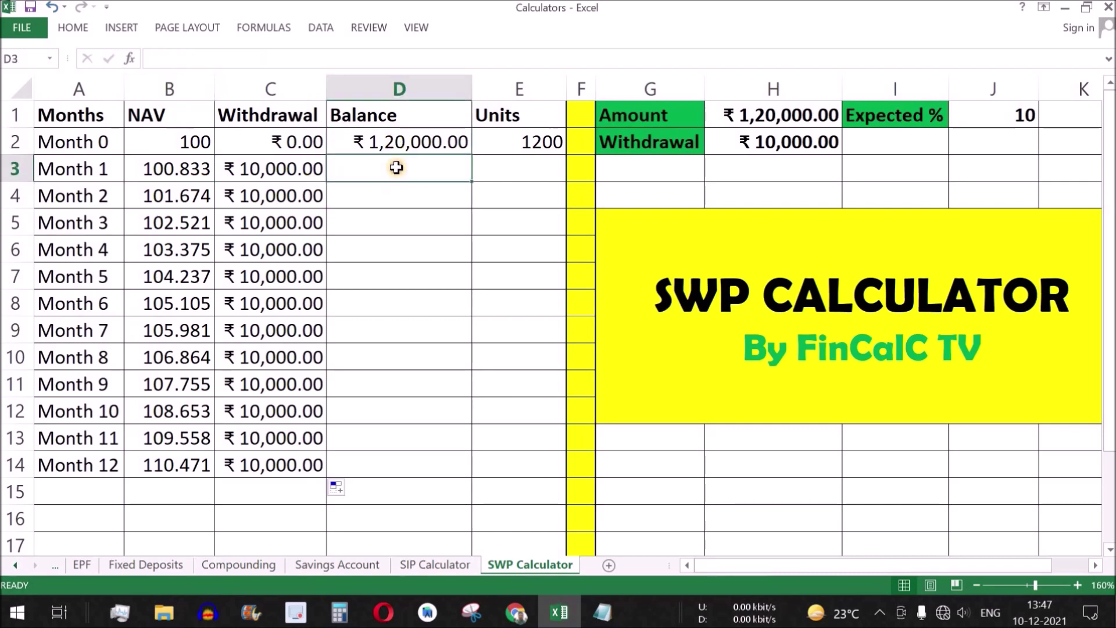
click(281, 169)
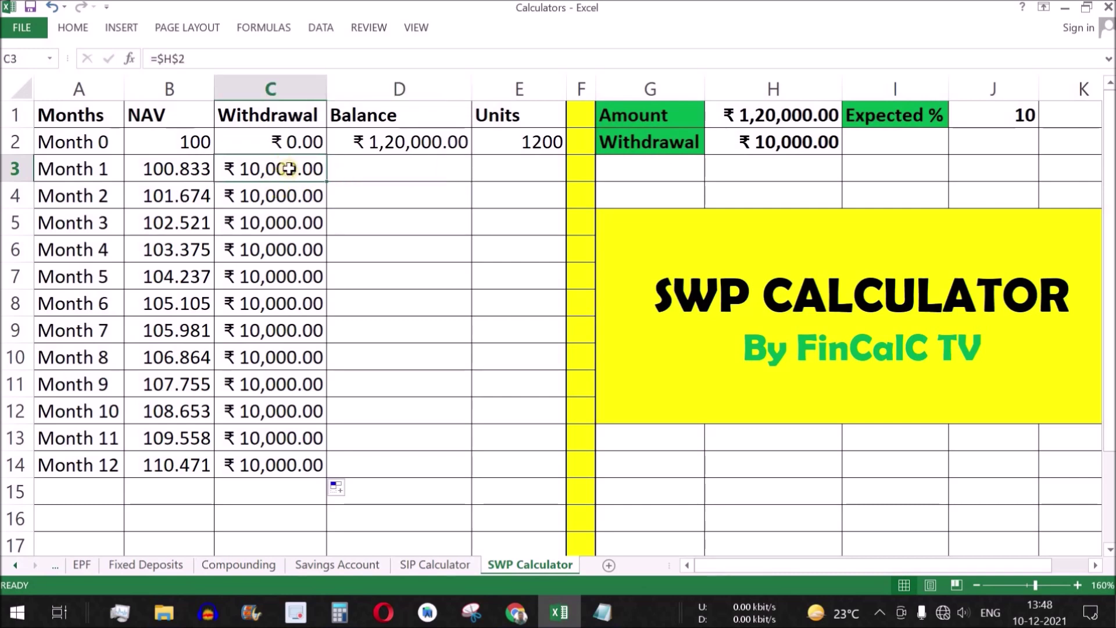
- Enter the Month 1 balance formula =E2*B3-C3 in D3, following the Units * Latest NAV - Withdrawal formula noted in Notepad
key(alt+Tab)
drag(439, 199, 579, 200)
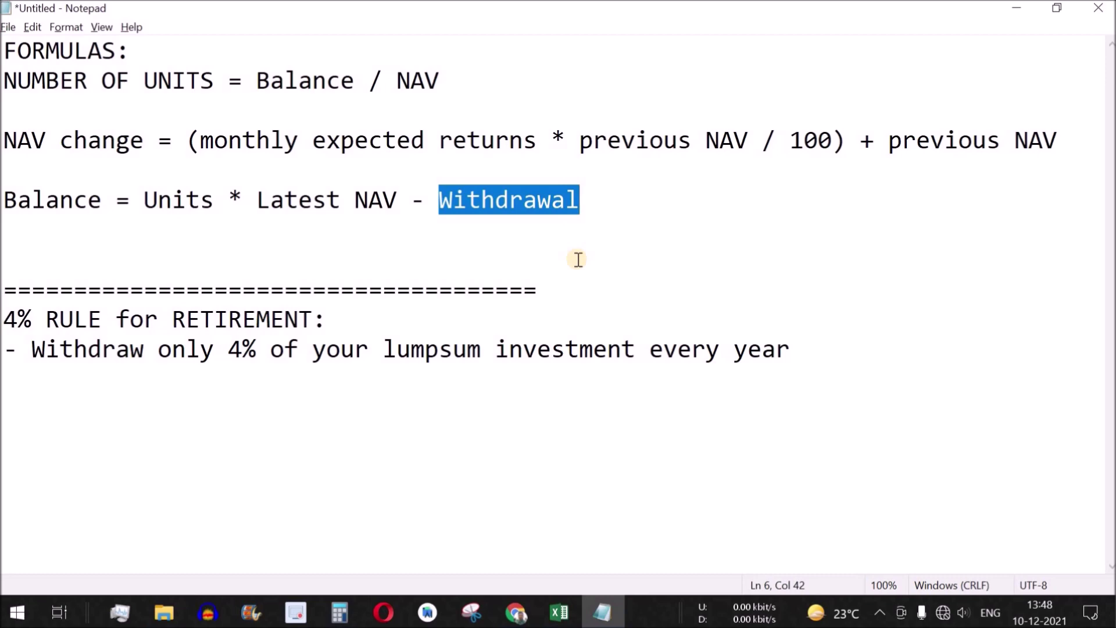
key(alt+Tab)
key(Right)
text(=)
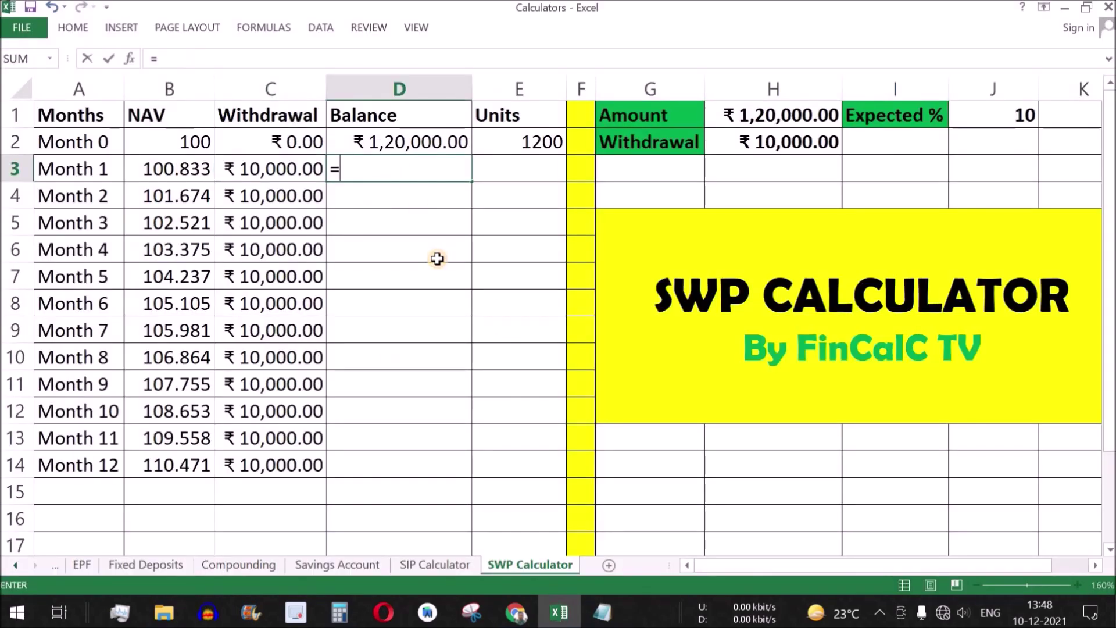
click(532, 142)
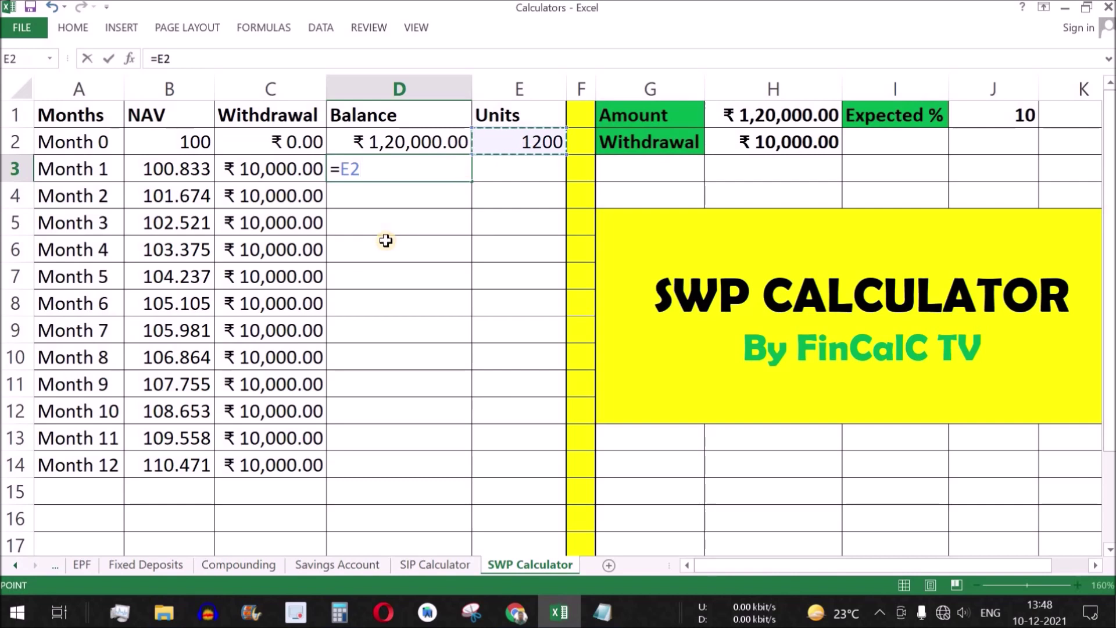
text(*)
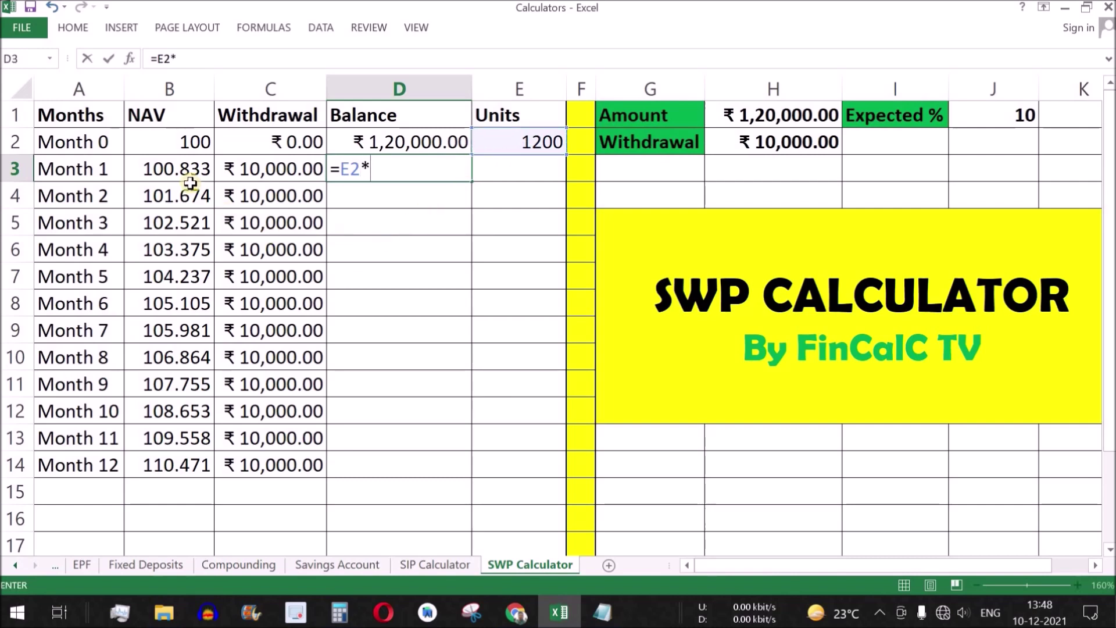
click(177, 169)
text(-)
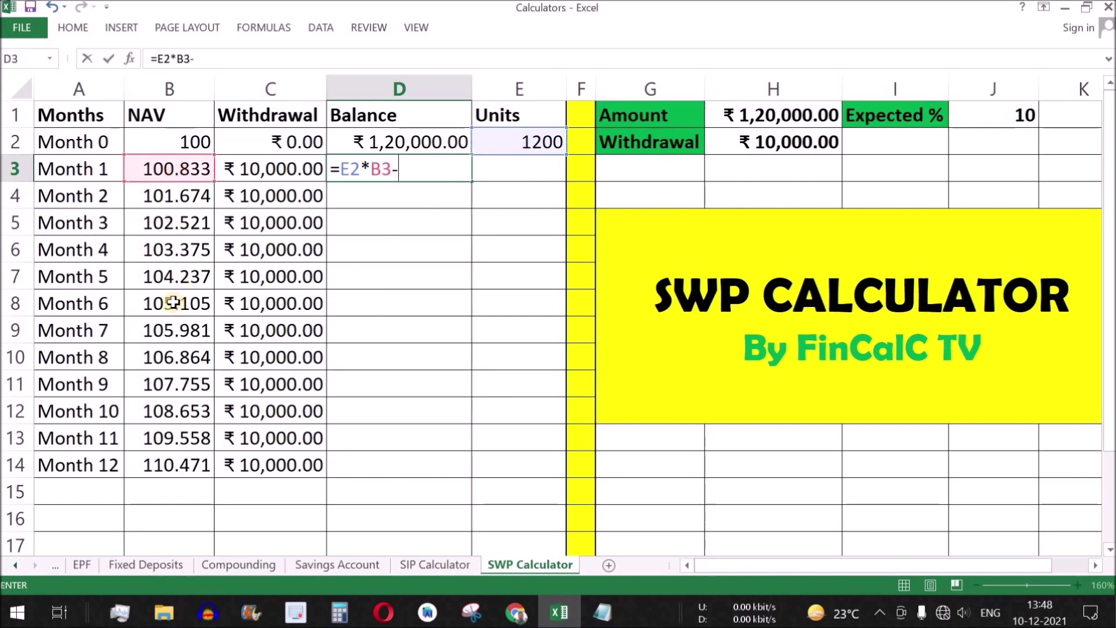
click(279, 170)
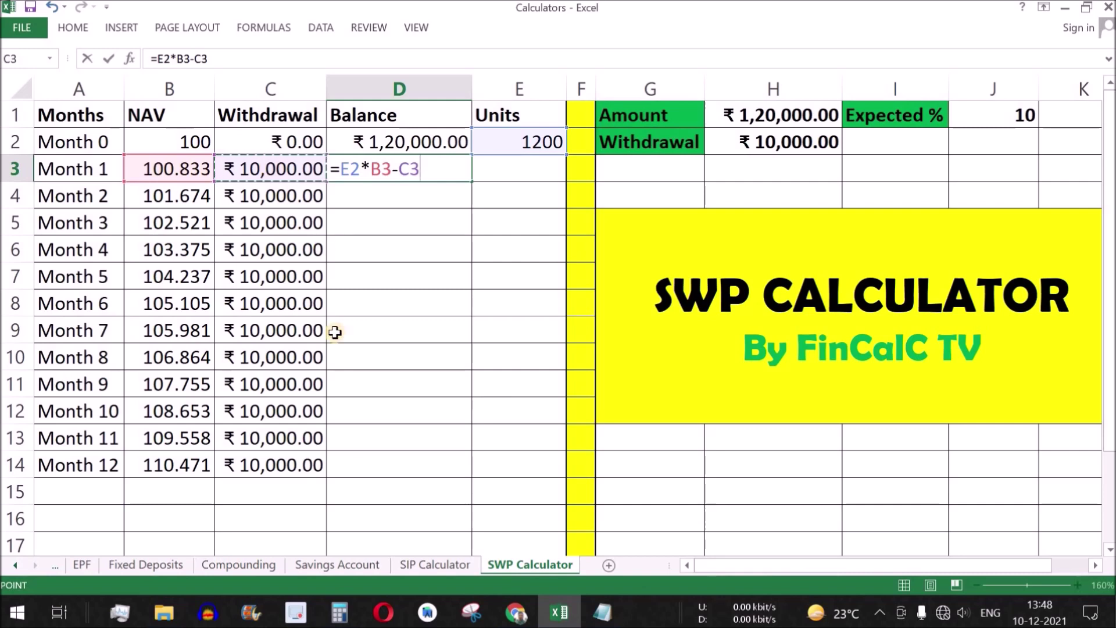
key(Return)
key(Up)
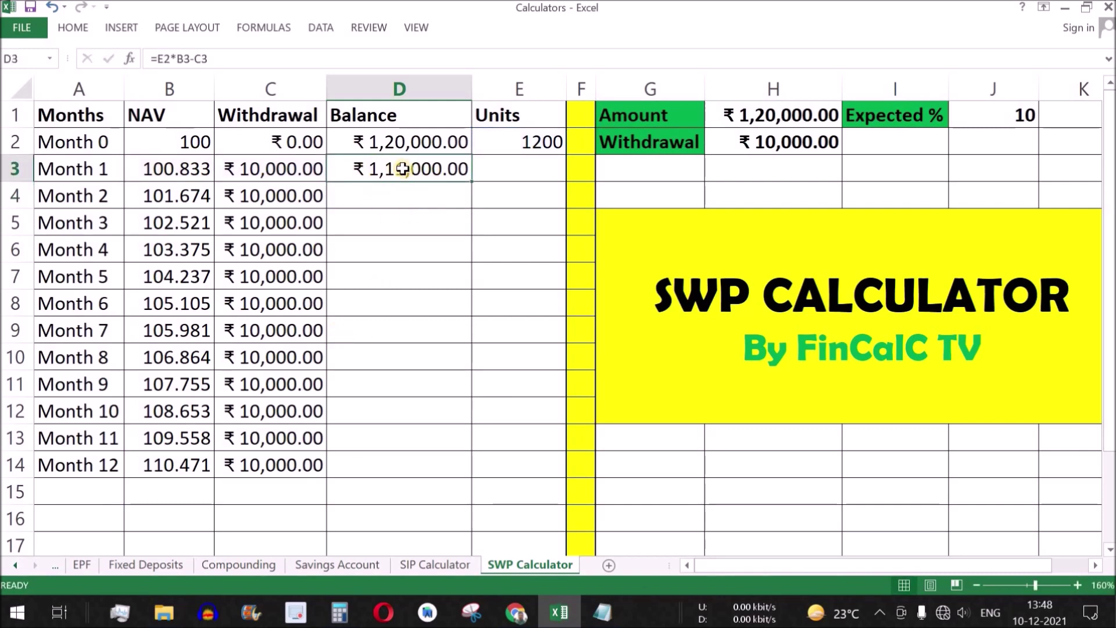
- Review the number of units formula in Notepad, and locate the Month 1 balance and NAV in the Excel sheet
click(271, 167)
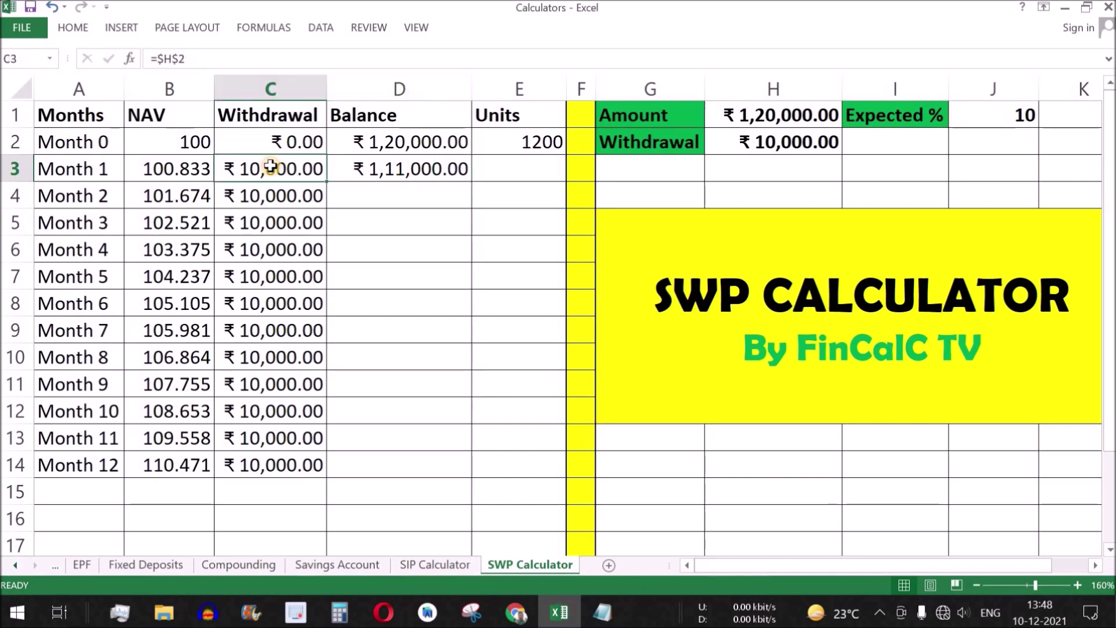
click(526, 173)
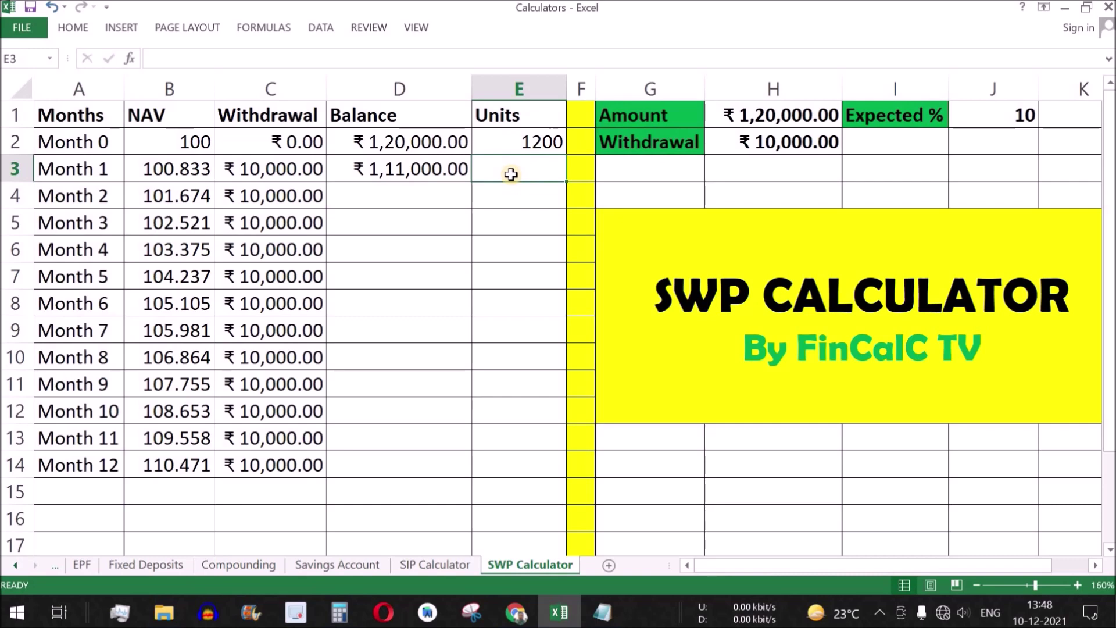
key(alt+Tab)
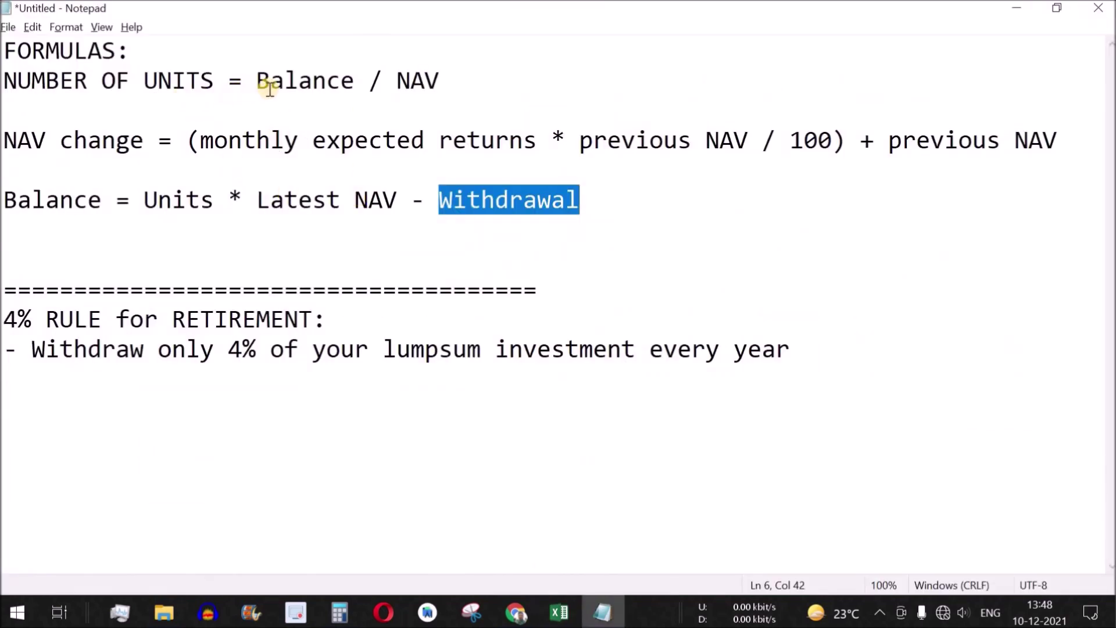
drag(256, 81, 453, 80)
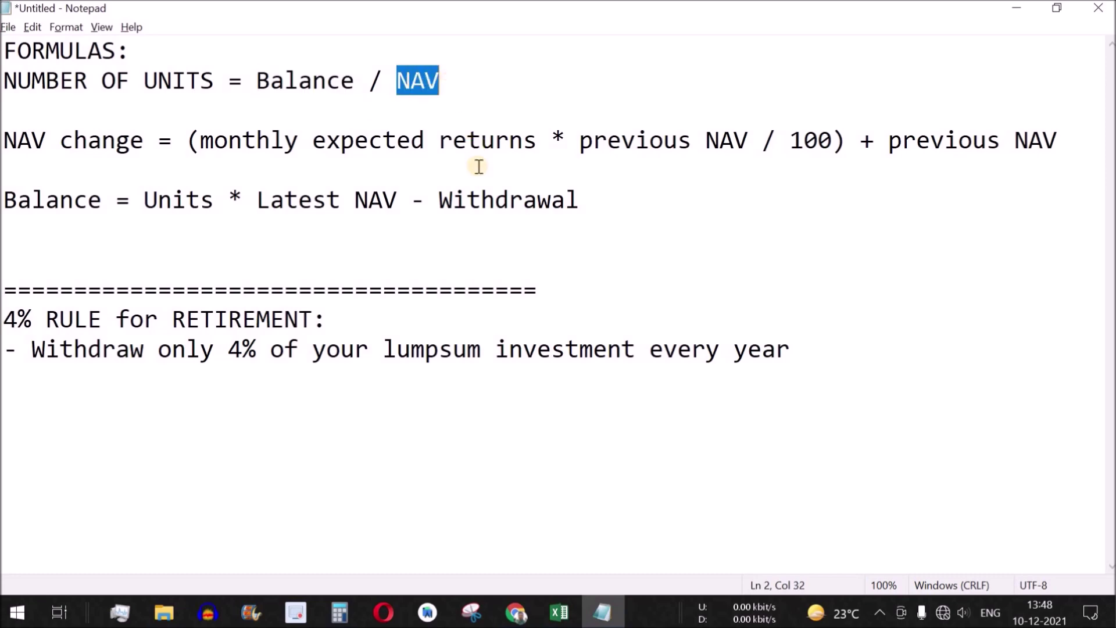
key(alt+Tab)
click(406, 171)
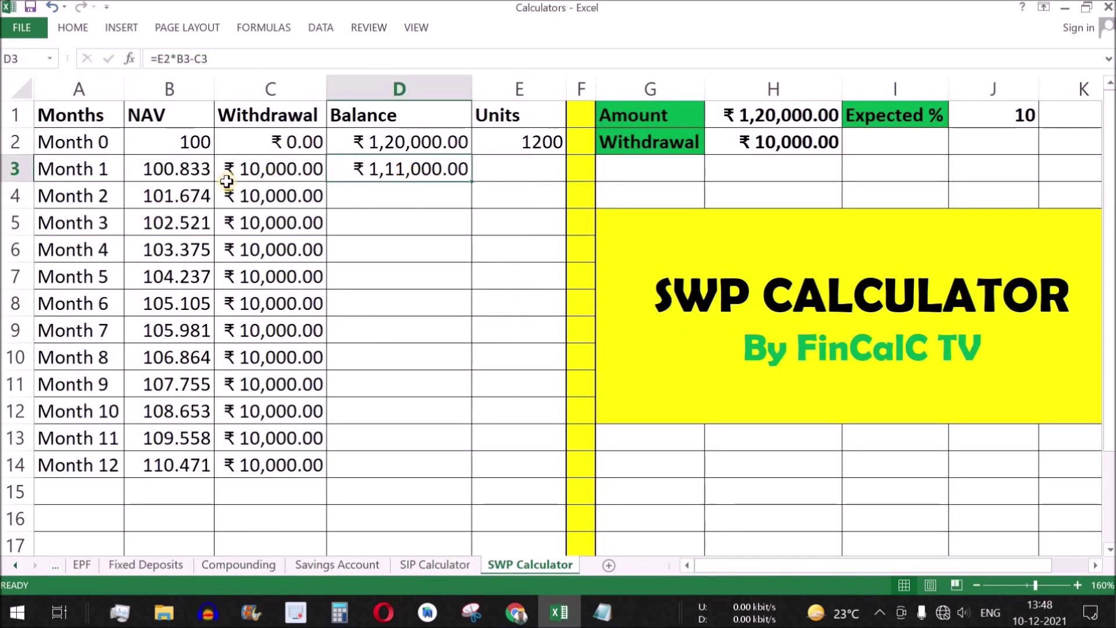
click(157, 169)
- Enter the Month 1 units formula =D3/B3 in E3, and compare the result with the Month 0 units and the Month 1 withdrawal
click(532, 171)
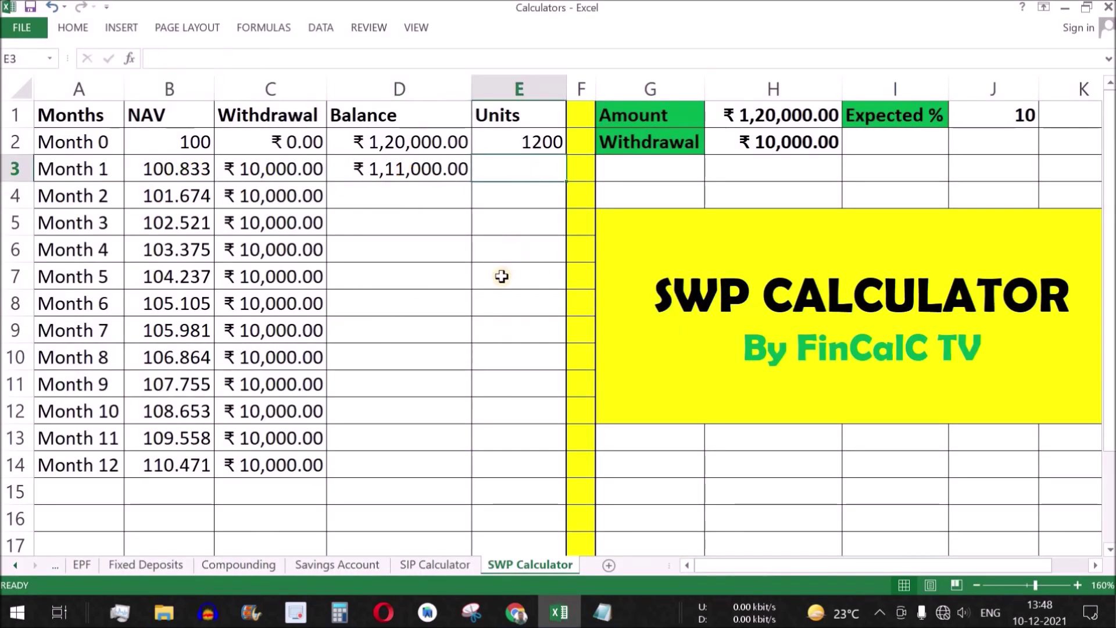
text(=)
click(407, 171)
text(/)
click(179, 168)
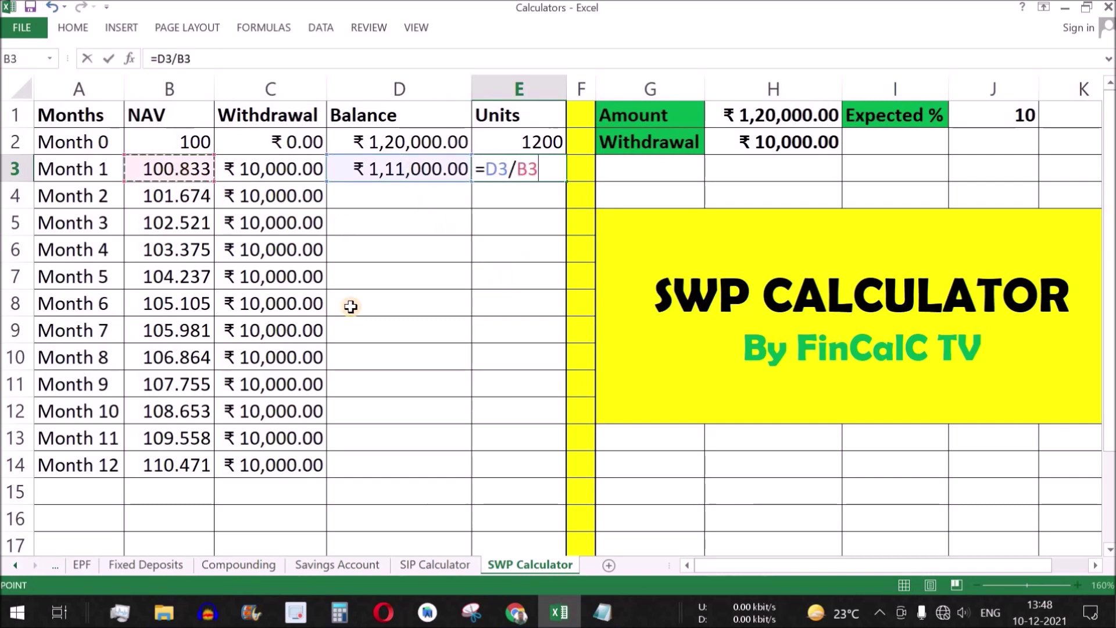
key(Return)
click(527, 145)
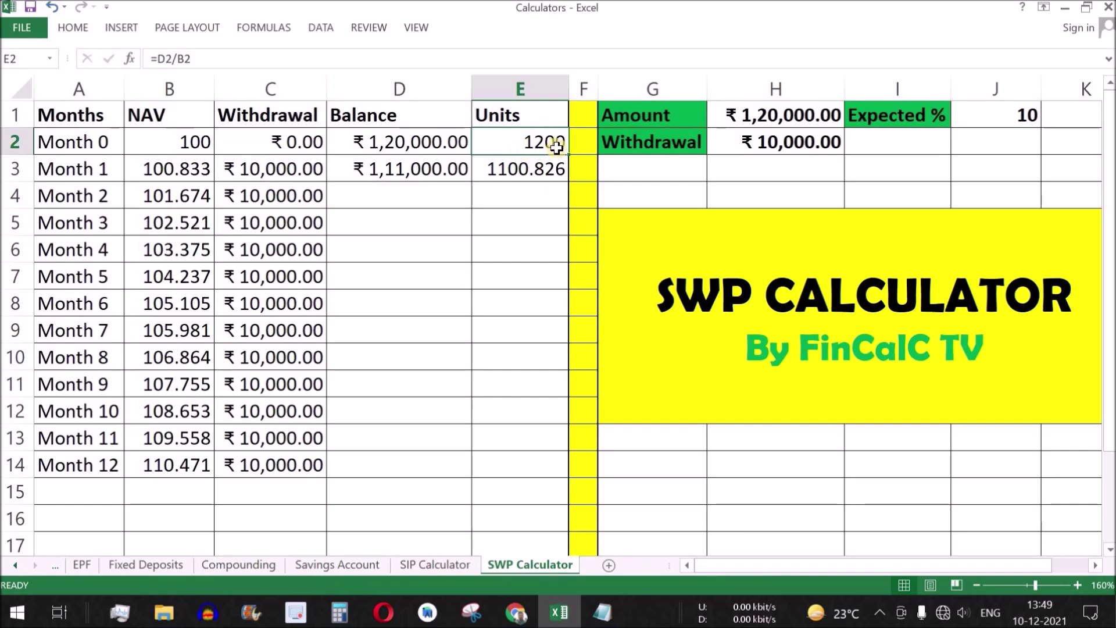
click(514, 170)
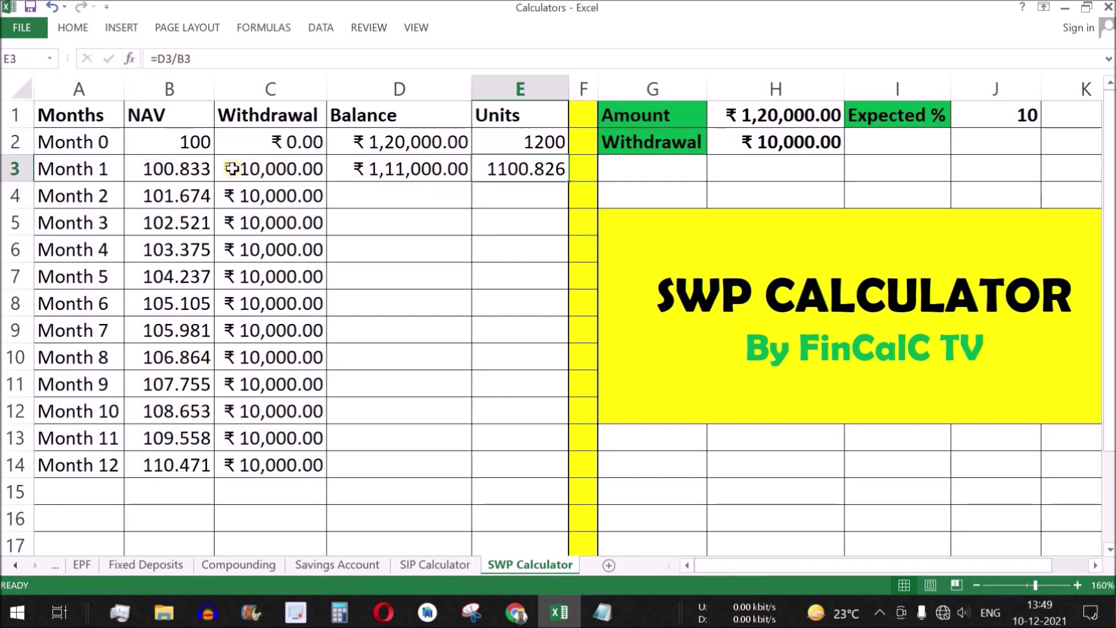
click(290, 170)
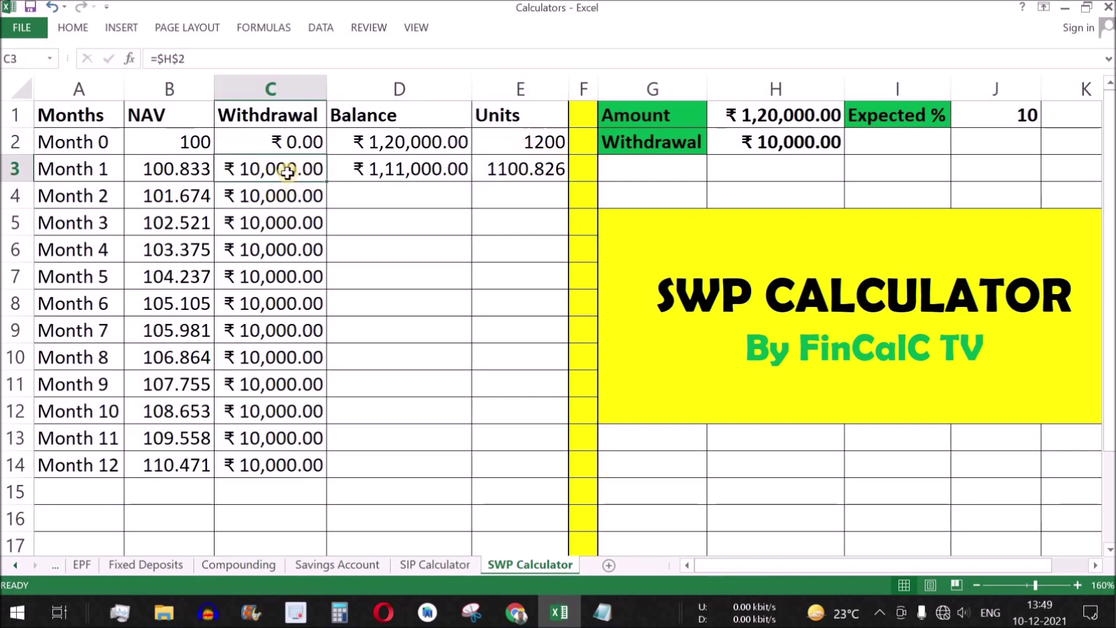
click(512, 170)
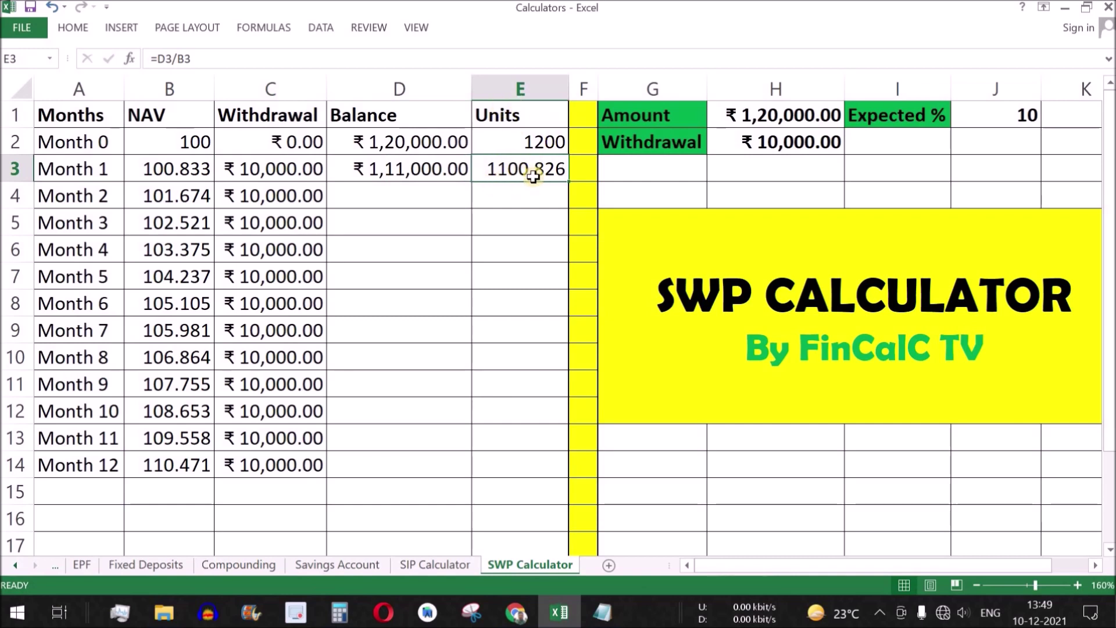
- Fill the balance formula in D3 and the units formula in E3 down to Month 12 in row 14
key(Left)
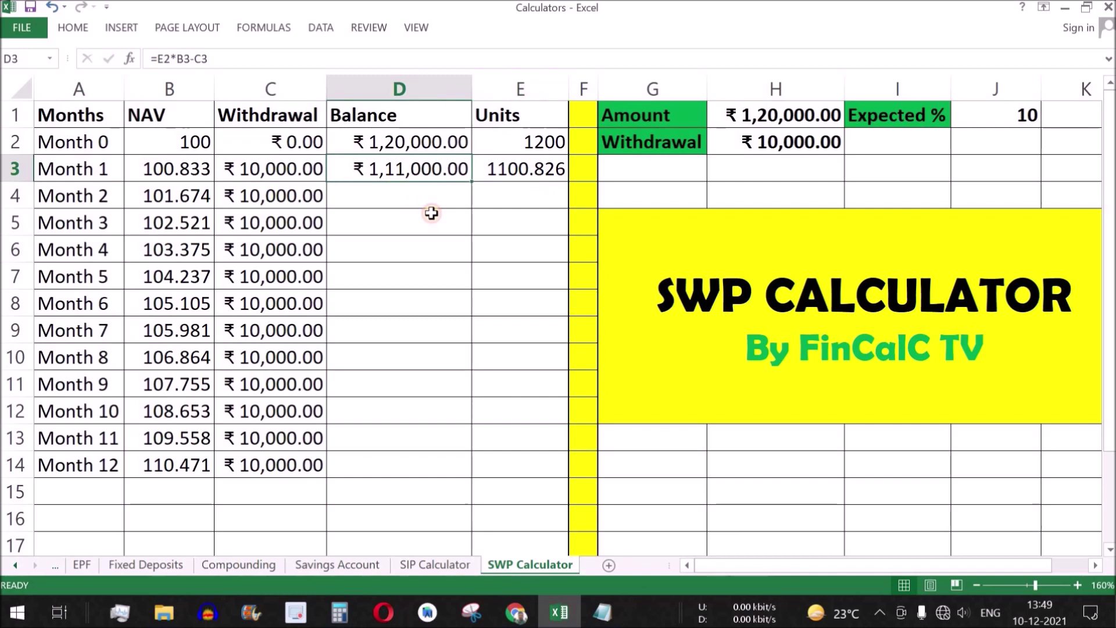
double_click(472, 183)
click(530, 169)
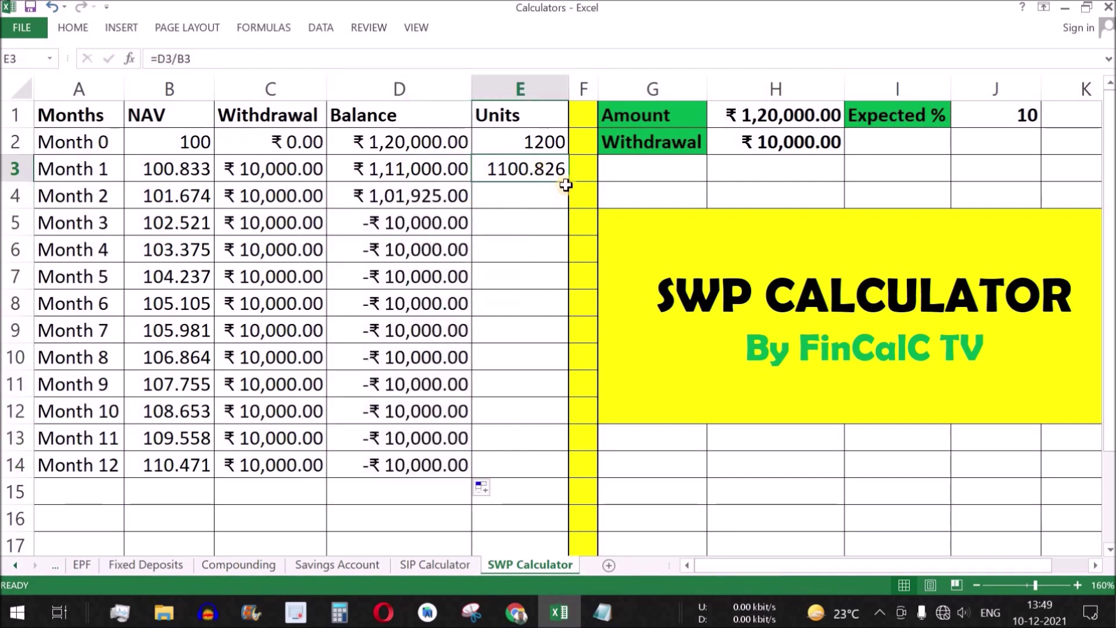
double_click(566, 185)
key(ctrl+Down)
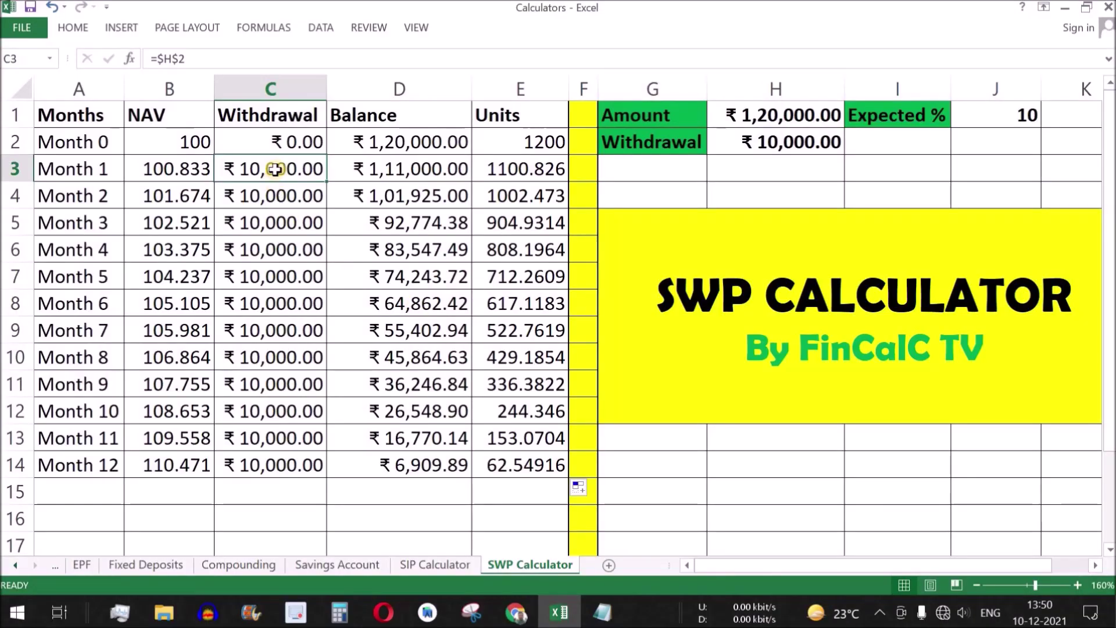
- Examine the sum of the Month 1 to Month 12 withdrawals, the monthly balance, units and NAV trends, and the Month 12 balance
drag(276, 169, 280, 465)
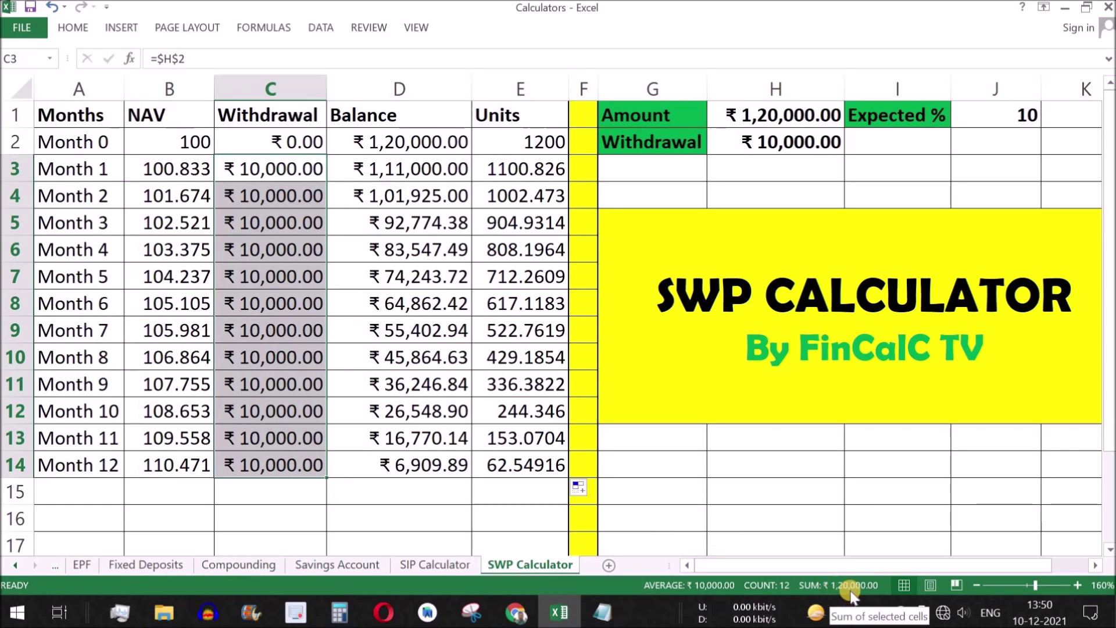
click(386, 465)
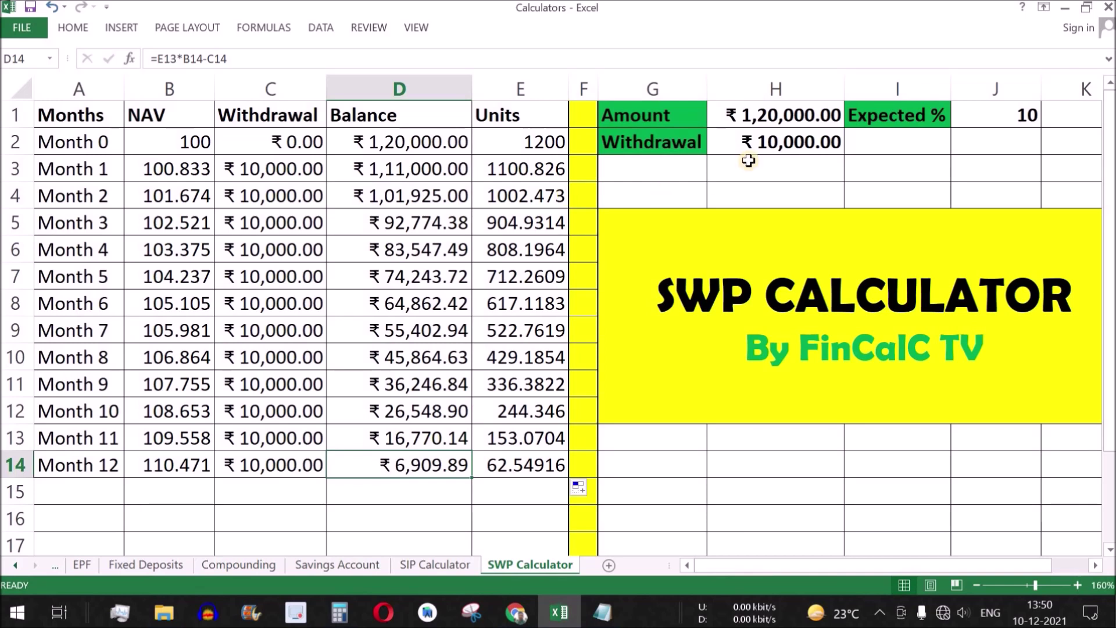
click(772, 119)
drag(87, 143, 494, 142)
drag(389, 143, 394, 439)
drag(531, 143, 526, 385)
drag(177, 141, 195, 410)
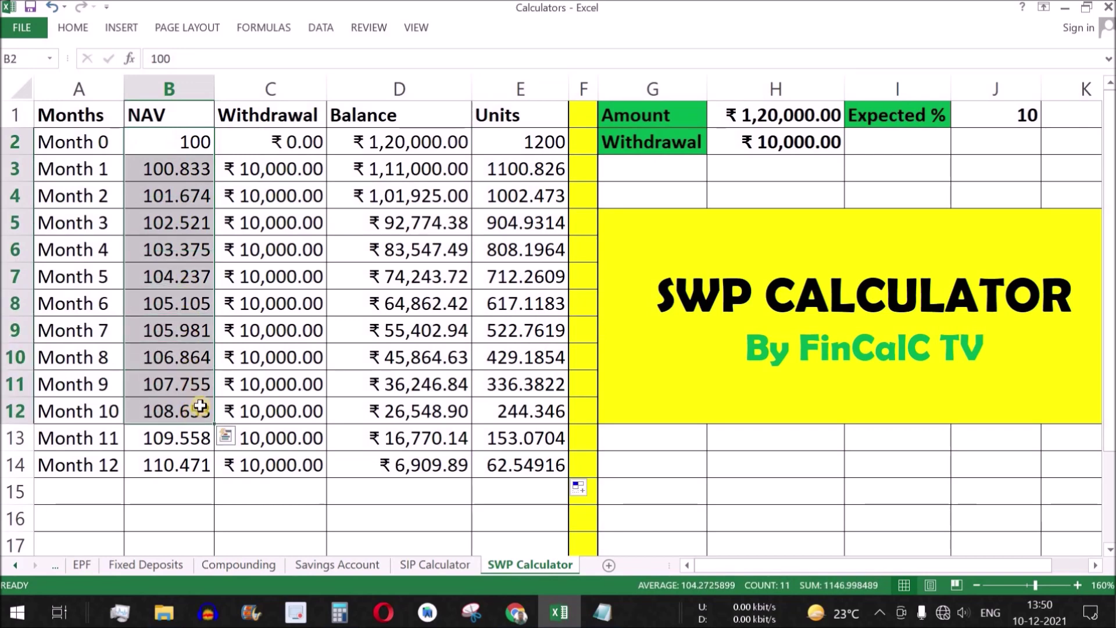
click(424, 467)
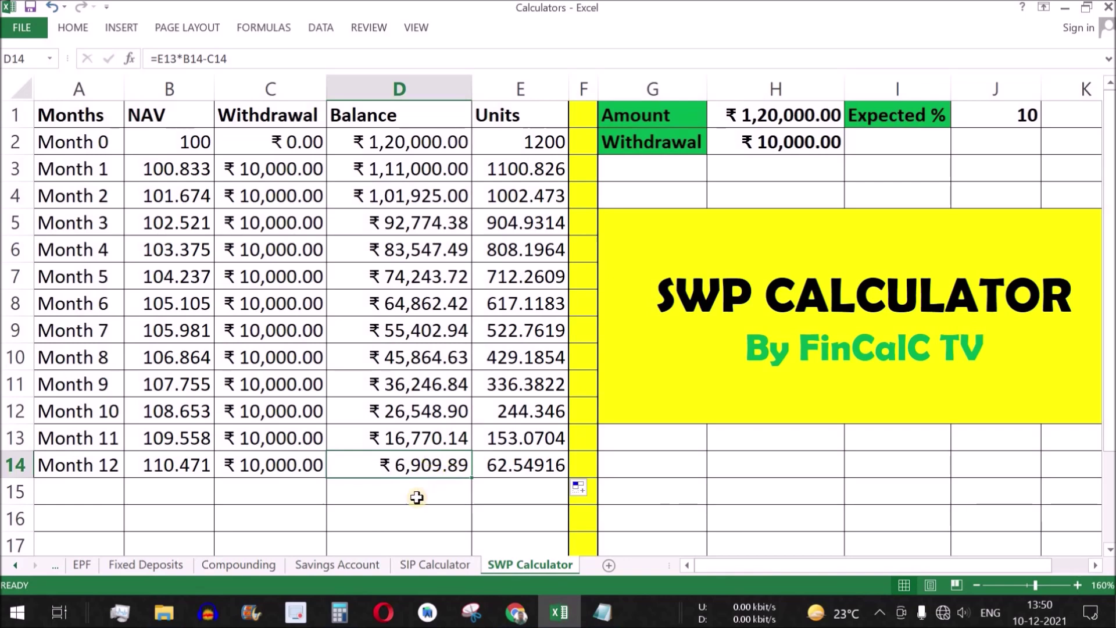
- On the SIP Calculator sheet, set the amount in L1 to 10000 and the expected returns in N1 to 10
click(448, 569)
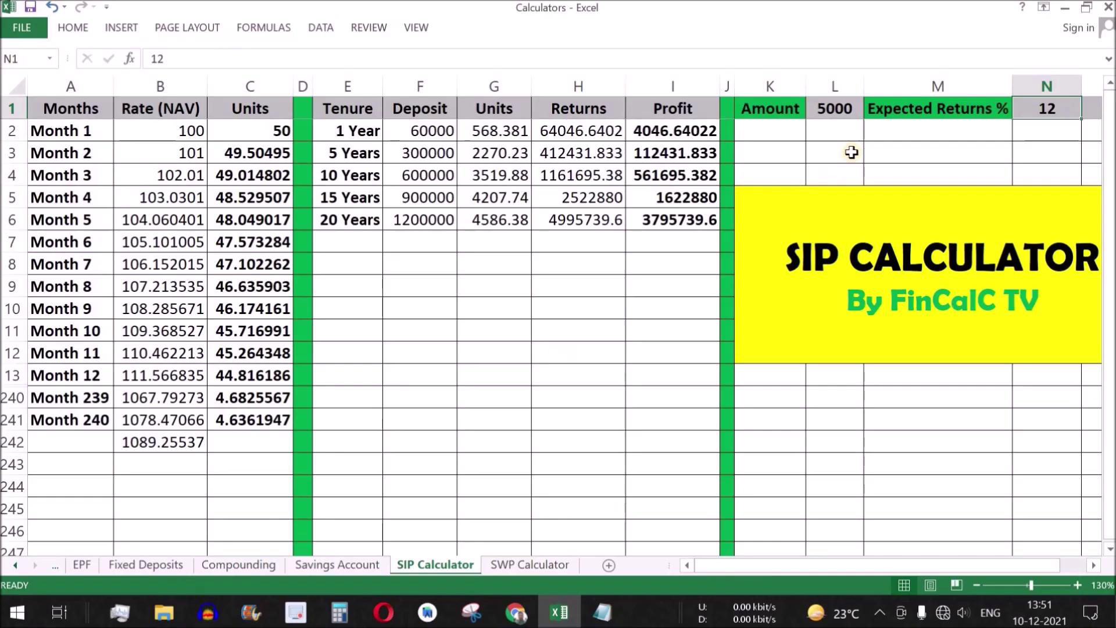
click(842, 108)
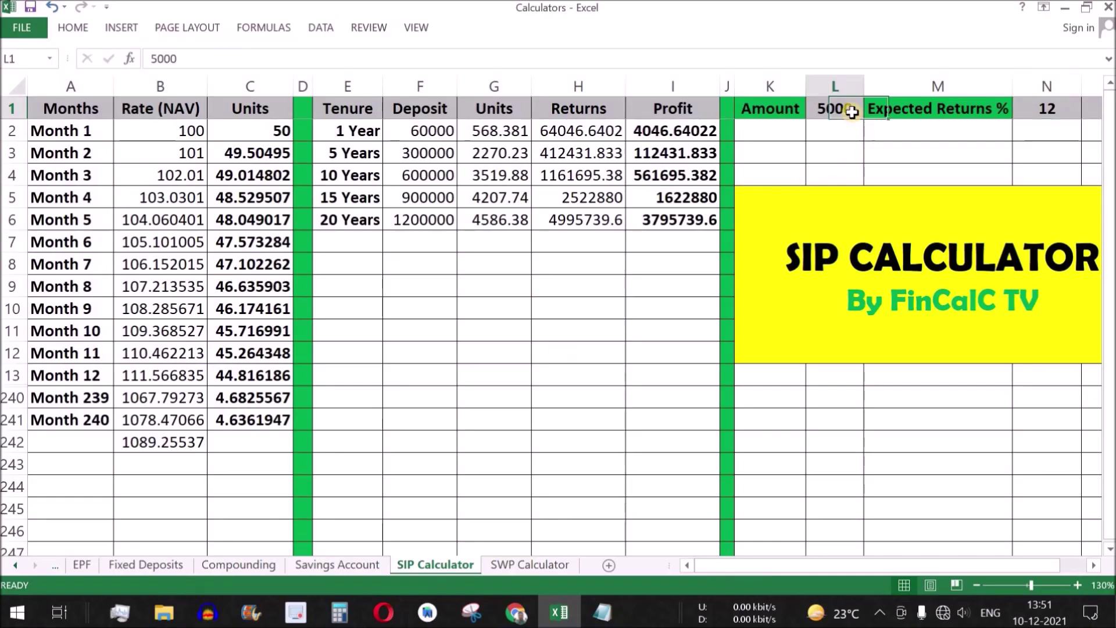
text(100)
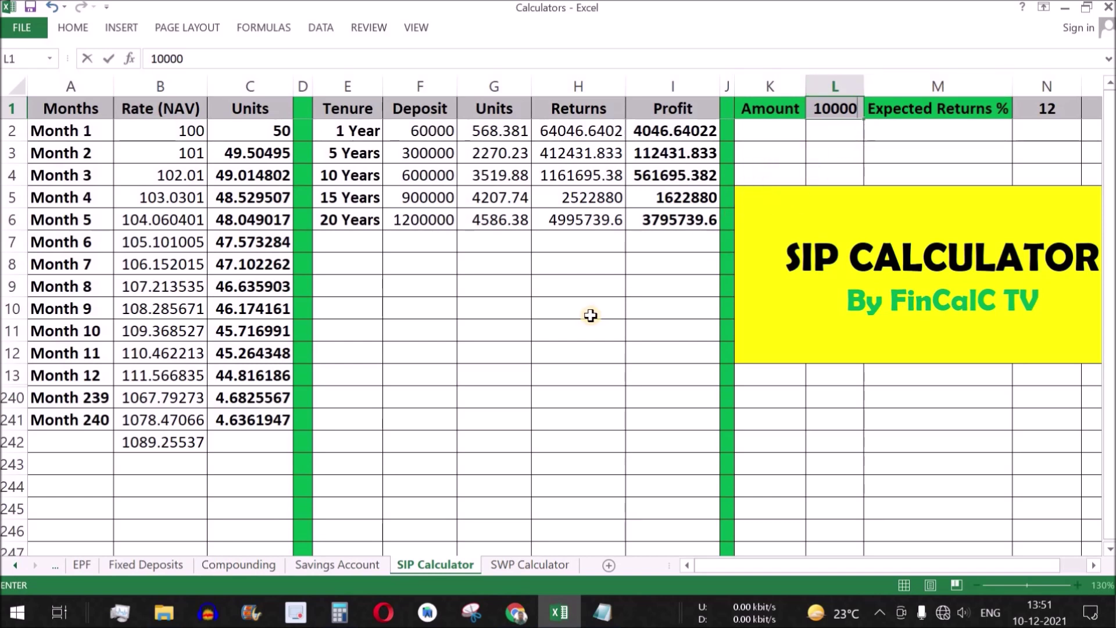
key(Return)
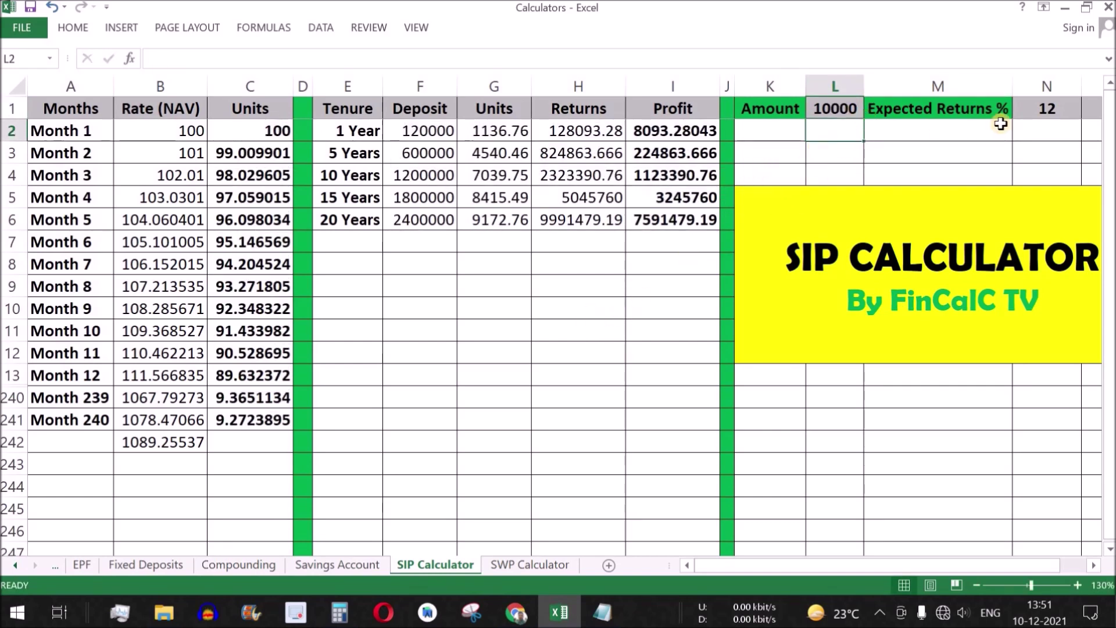
click(1058, 107)
text(10)
key(Return)
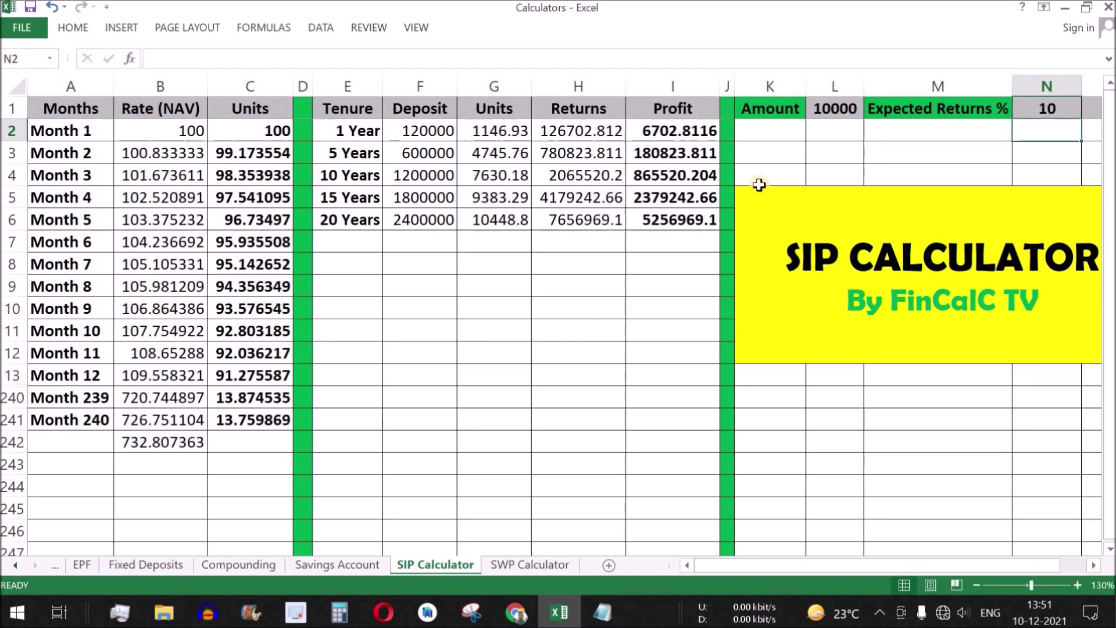
- Examine the 1 Year deposit, returns and profit on the SIP Calculator sheet against the amount and expected returns
click(587, 131)
click(665, 132)
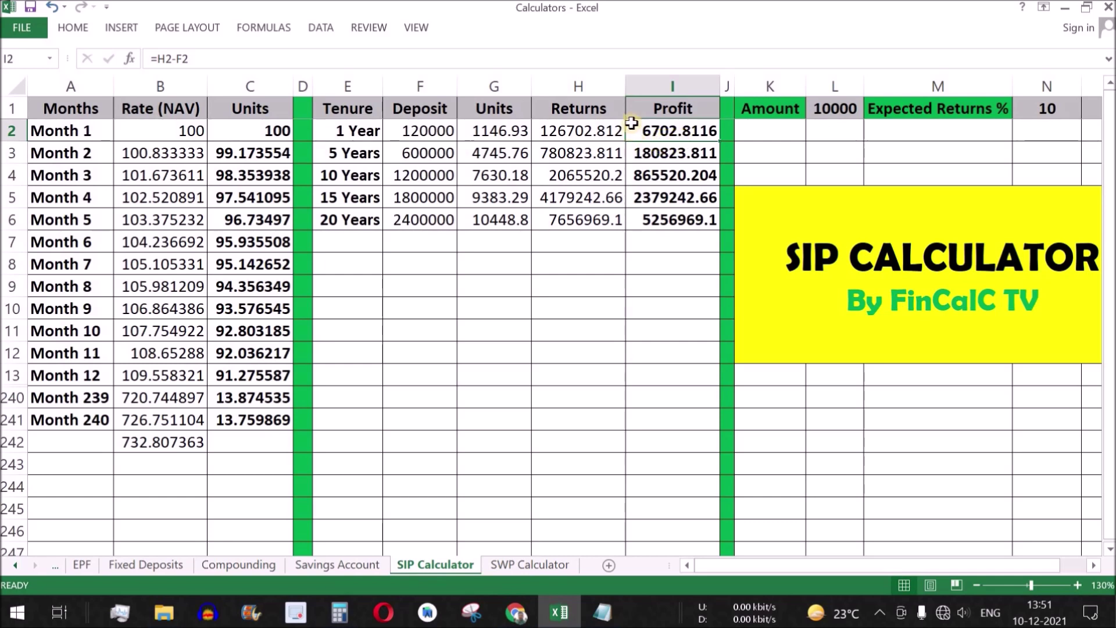
click(837, 114)
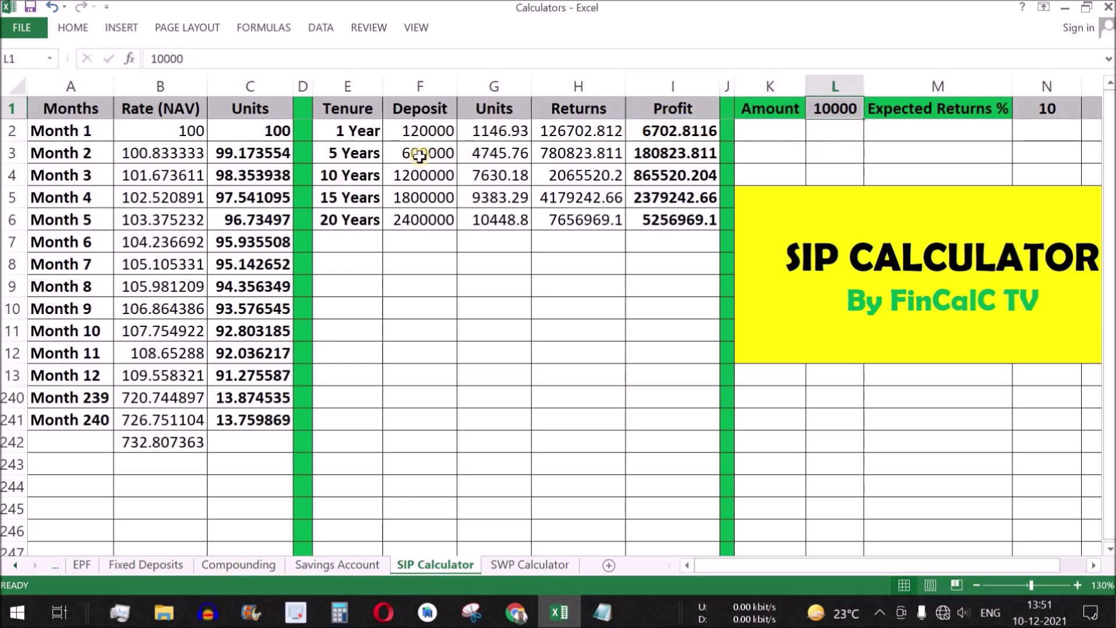
click(427, 133)
drag(415, 109, 428, 130)
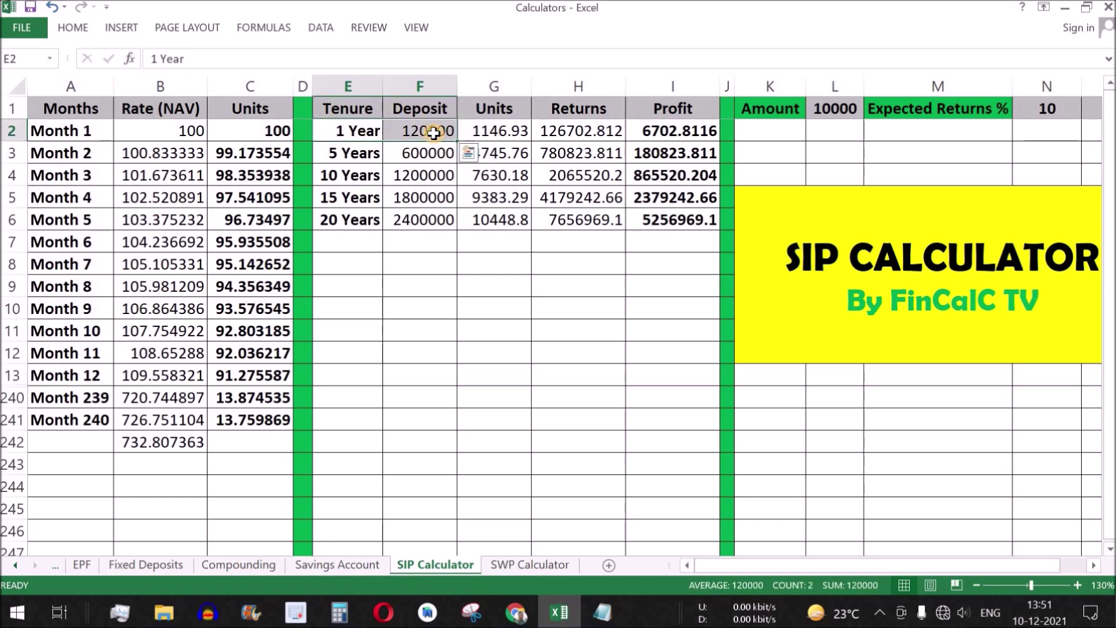
click(666, 135)
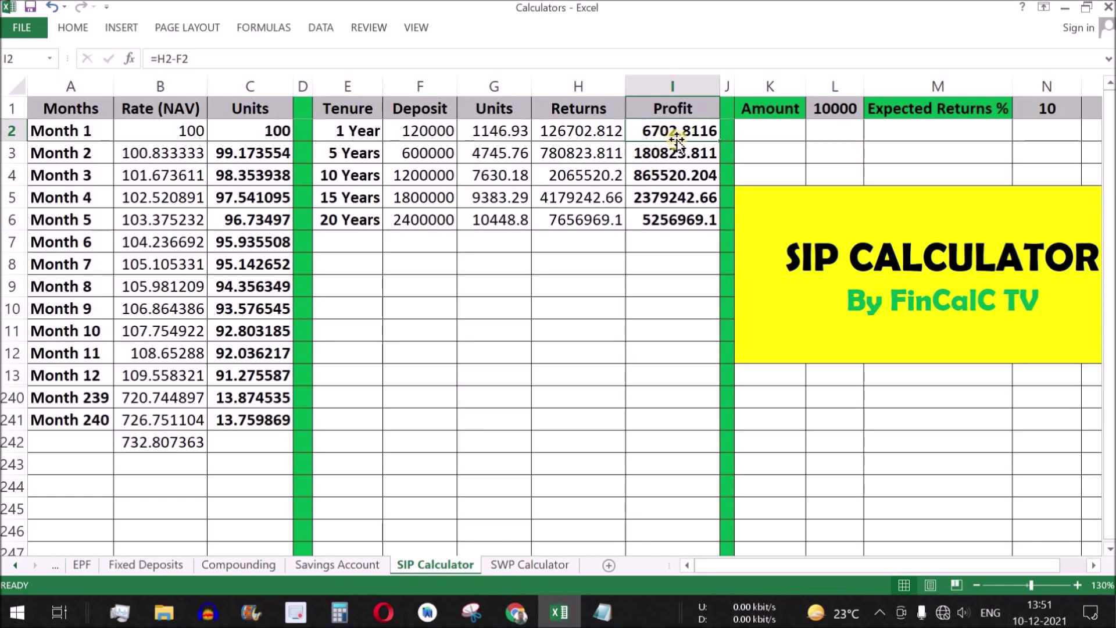
click(1030, 110)
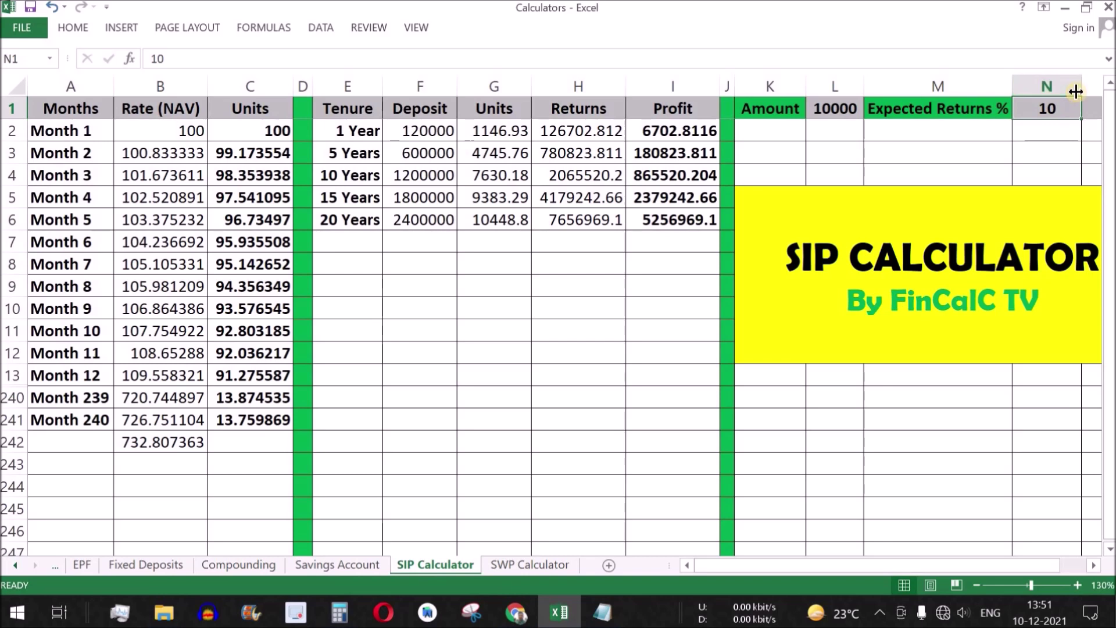
- Compare the SIP sheet's 1 Year returns and profit with the SWP Calculator sheet's amount, expected percentage, monthly balances and units
click(581, 132)
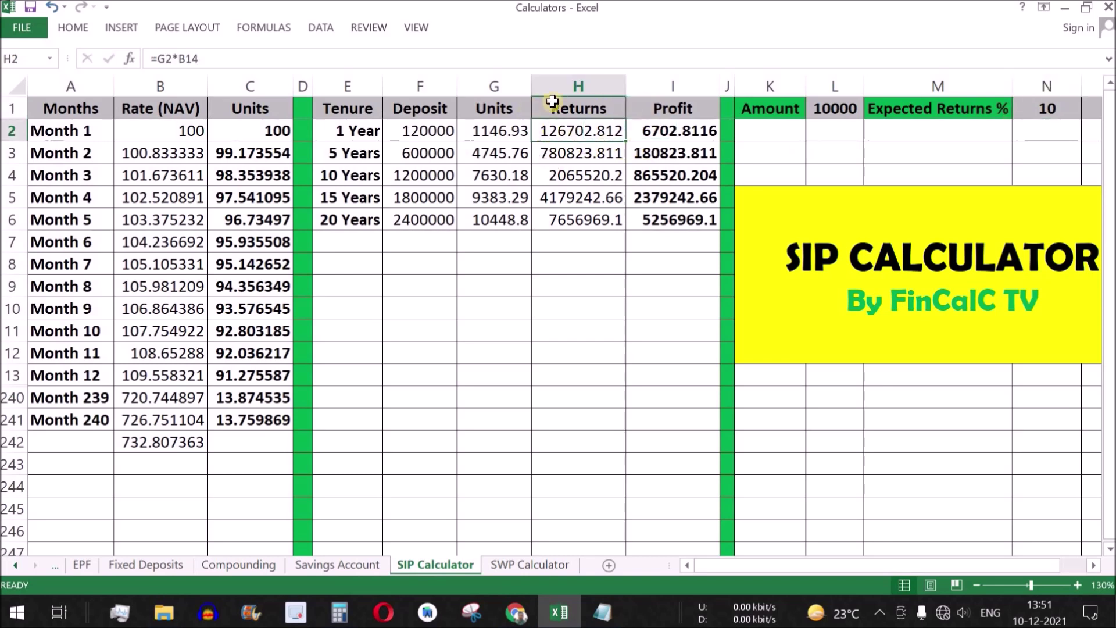
click(698, 130)
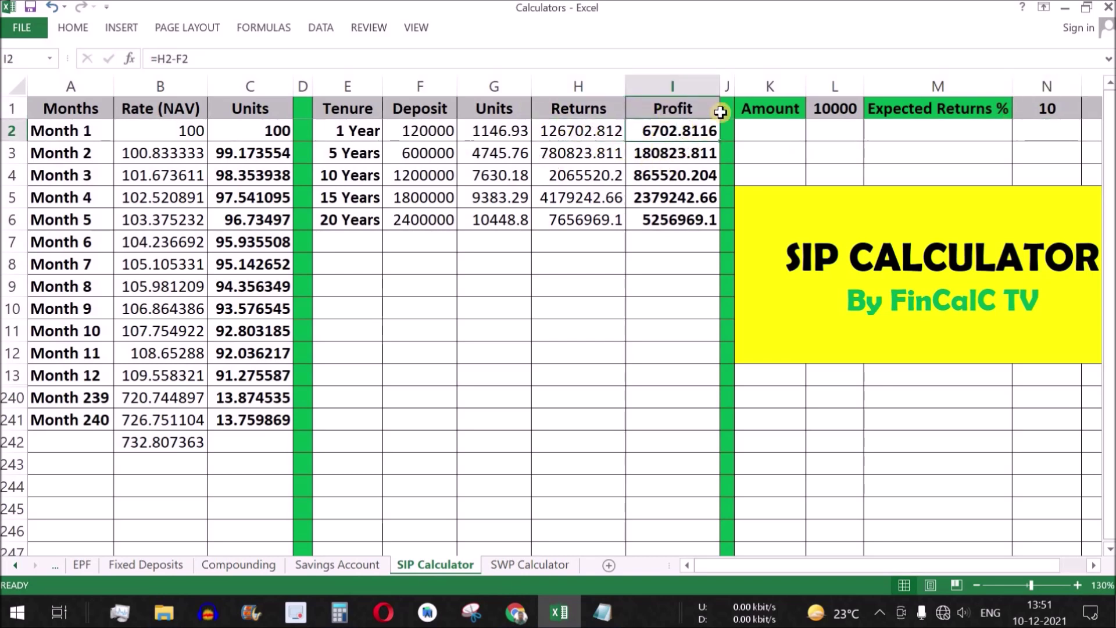
click(522, 564)
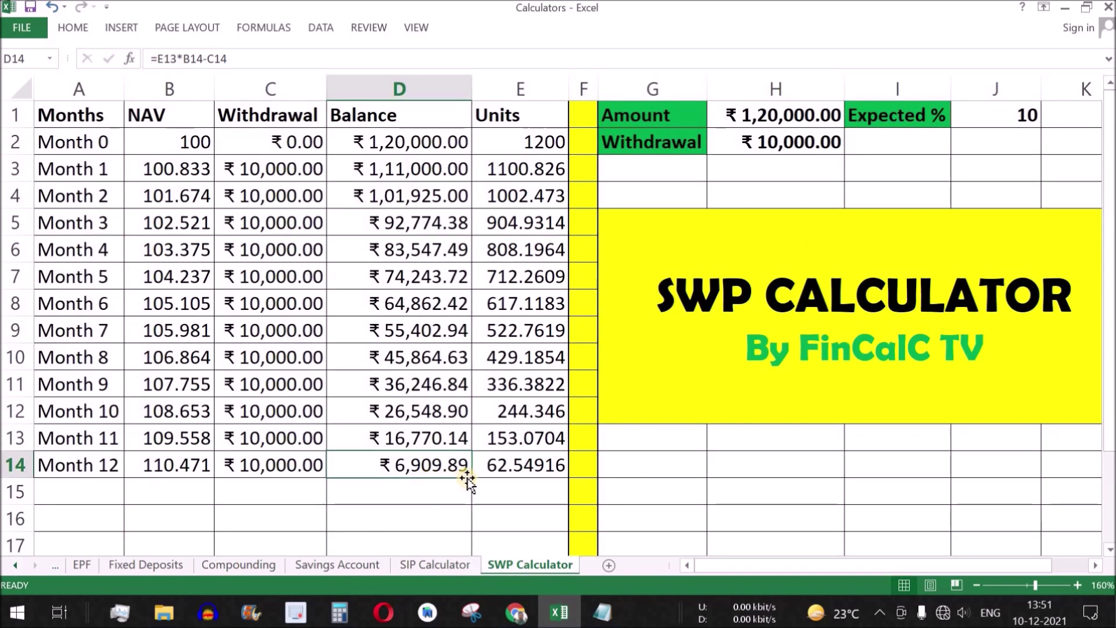
click(788, 116)
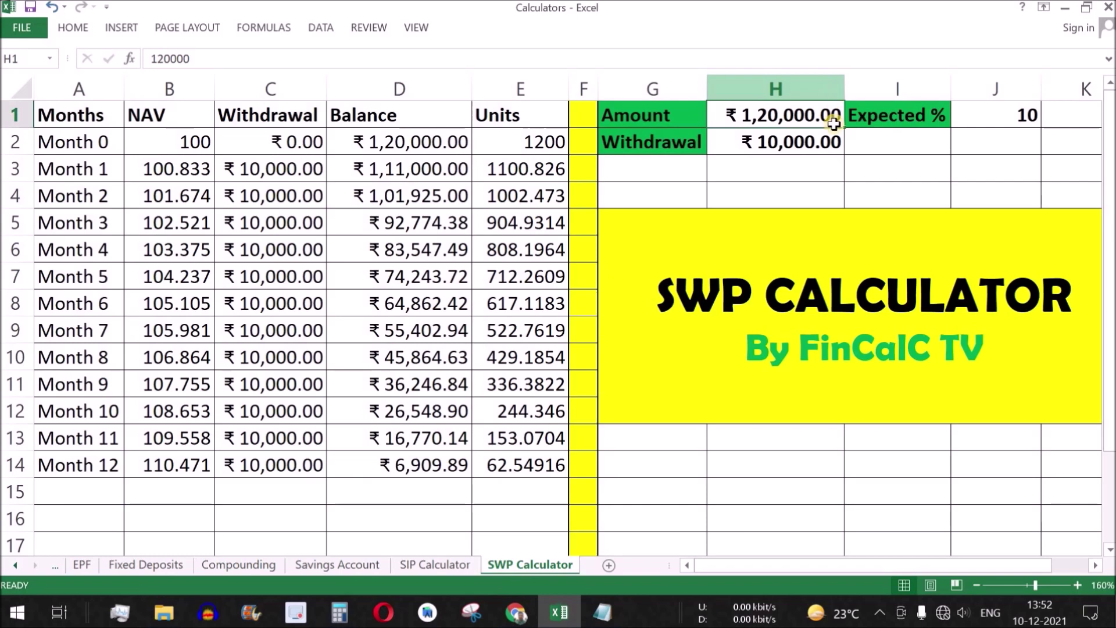
drag(372, 142, 375, 357)
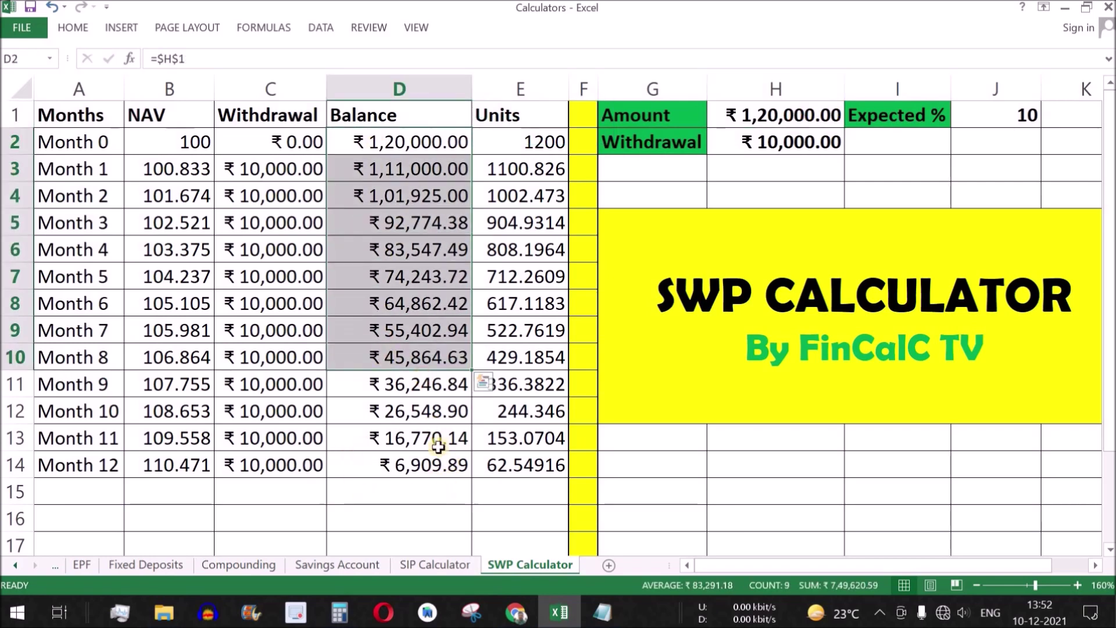
click(466, 421)
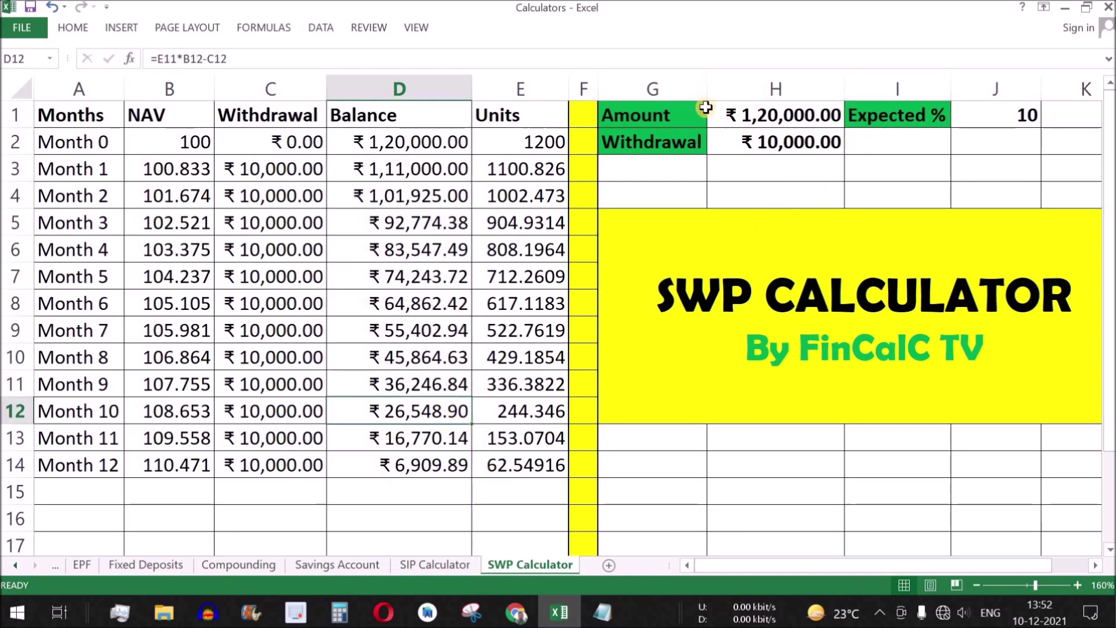
drag(391, 139, 542, 464)
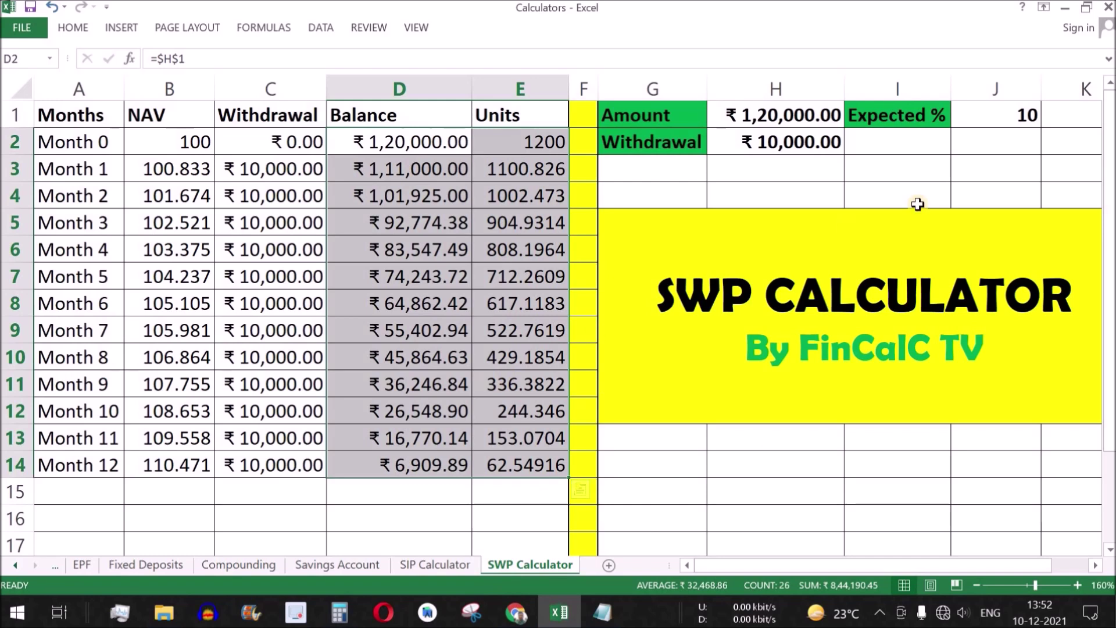
click(1021, 115)
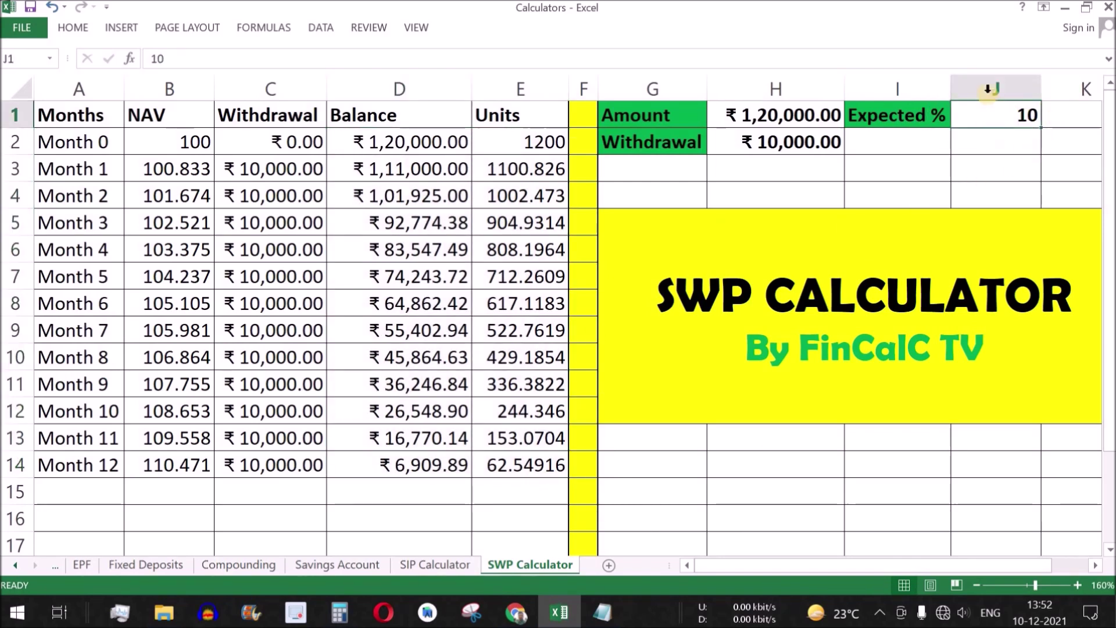
drag(407, 141, 418, 465)
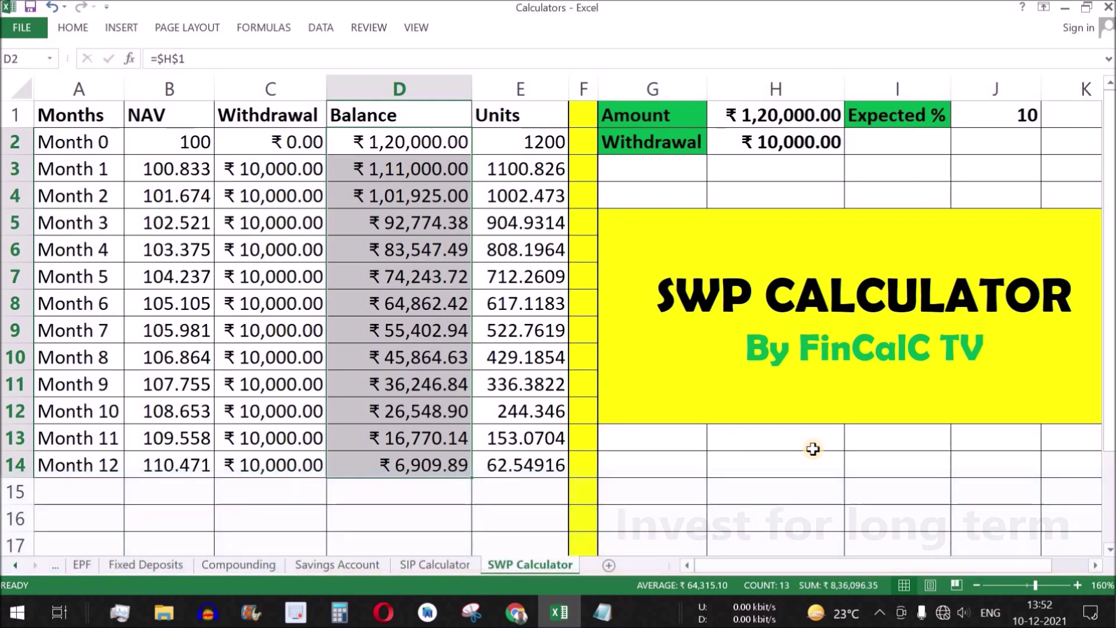
- Review the expected percentage, amount and withdrawal inputs in G1:J2 alongside the monthly SWP table
click(1026, 117)
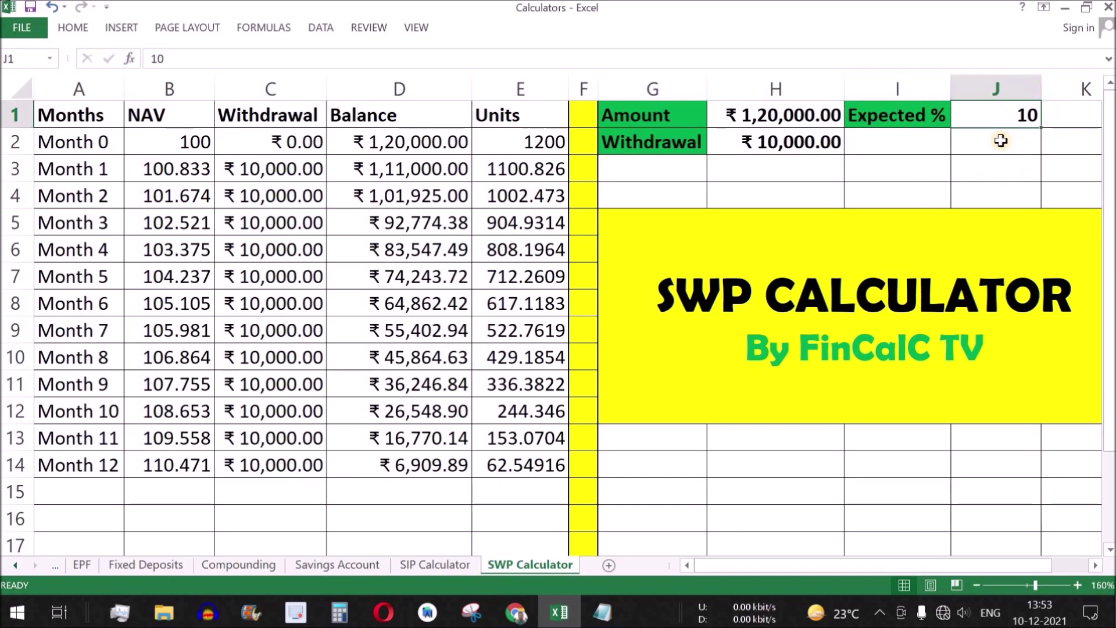
click(925, 114)
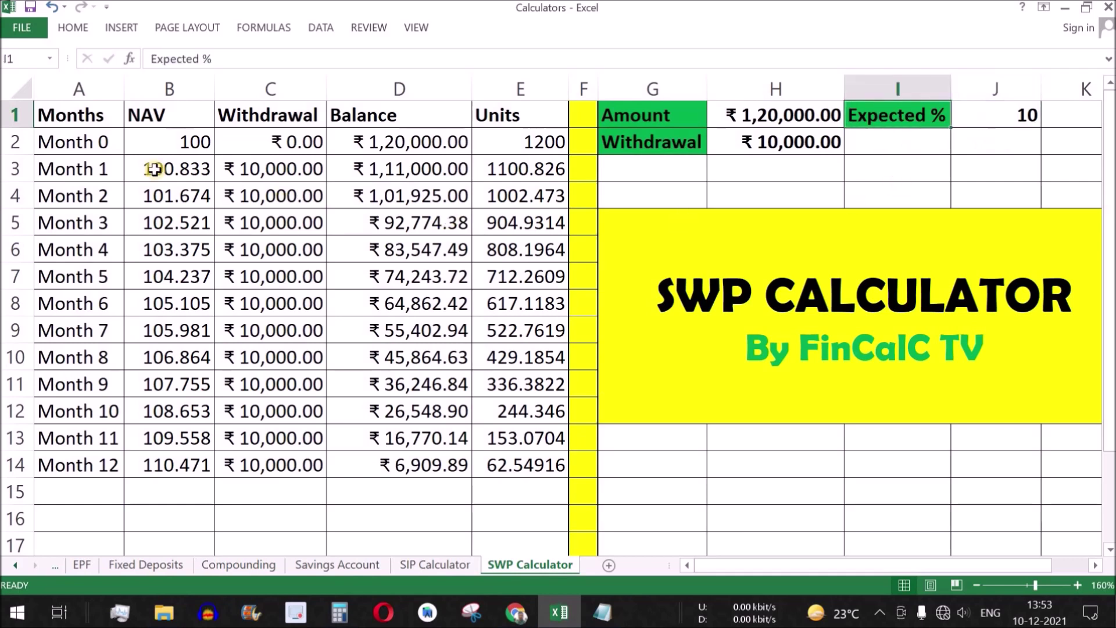
drag(82, 116, 456, 354)
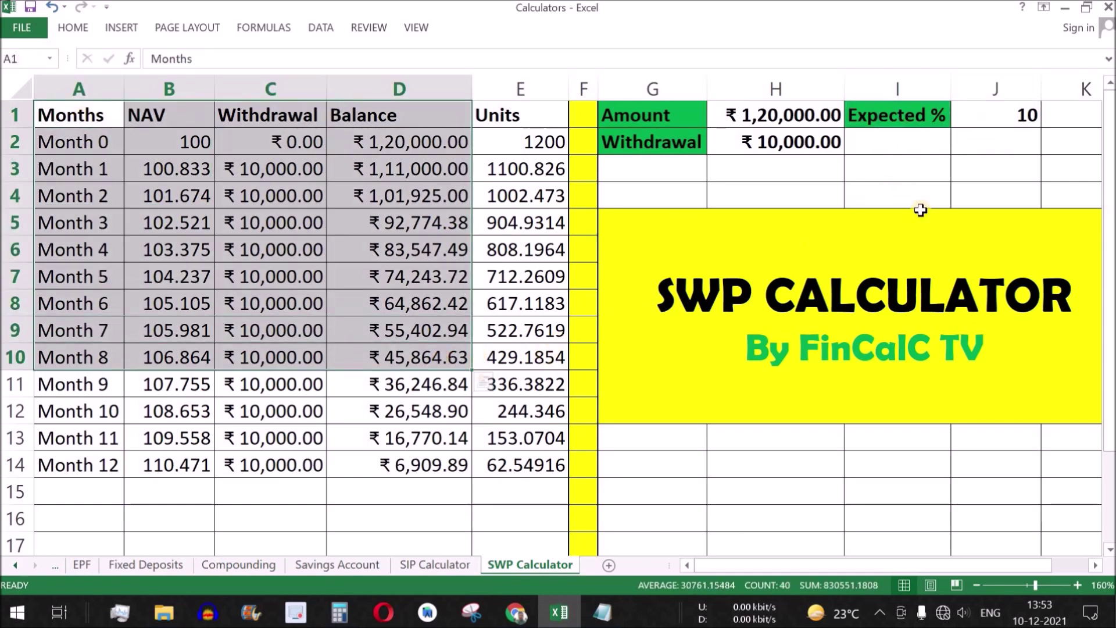
click(997, 114)
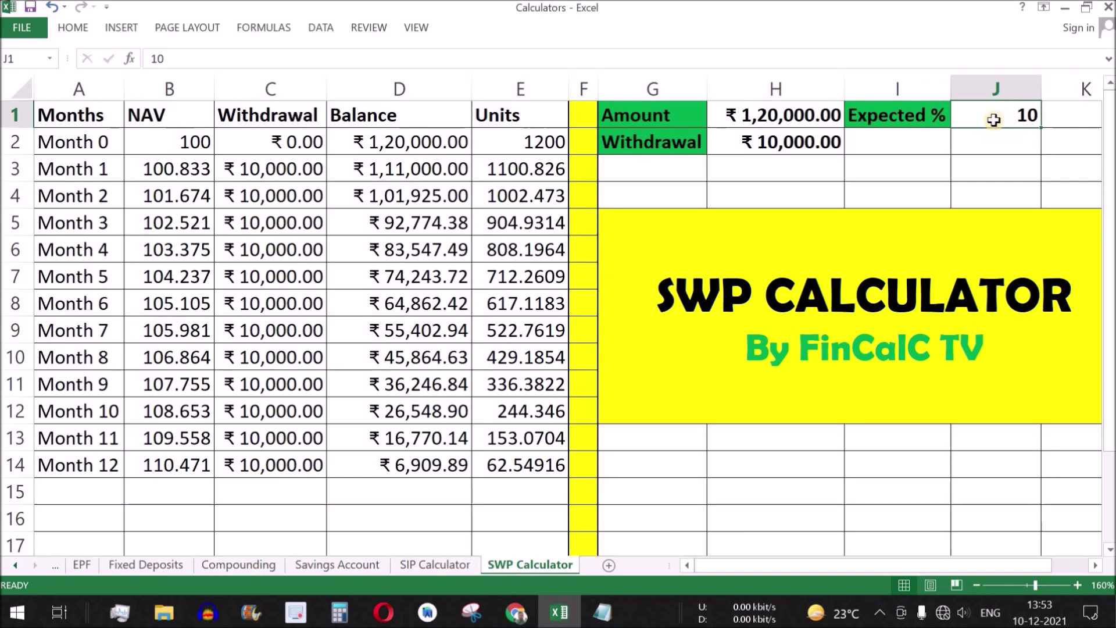
click(887, 243)
click(796, 106)
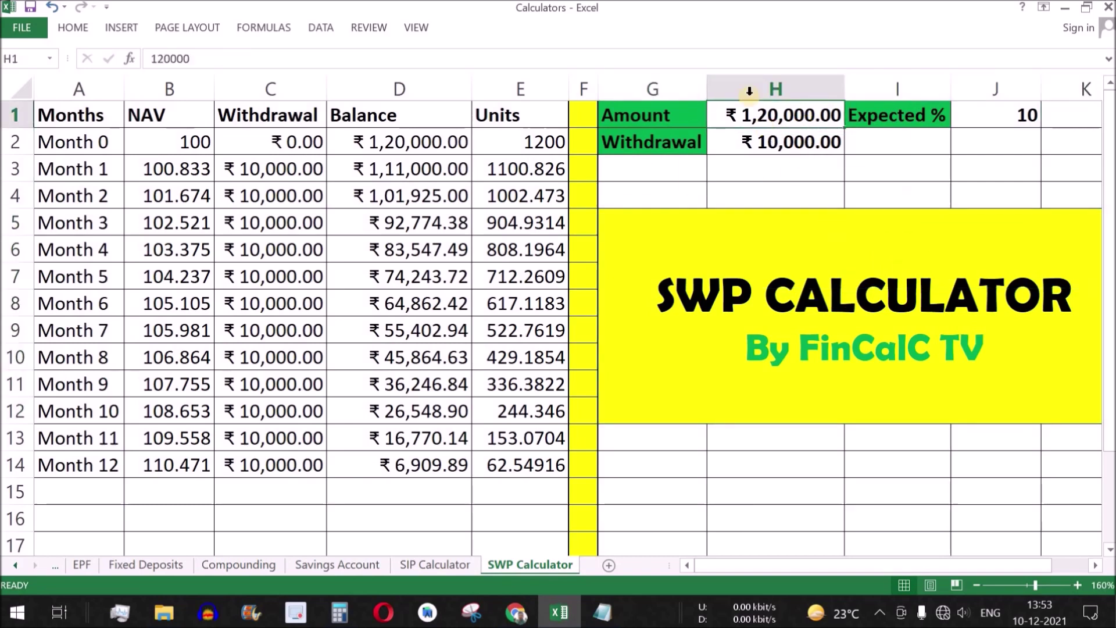
click(768, 138)
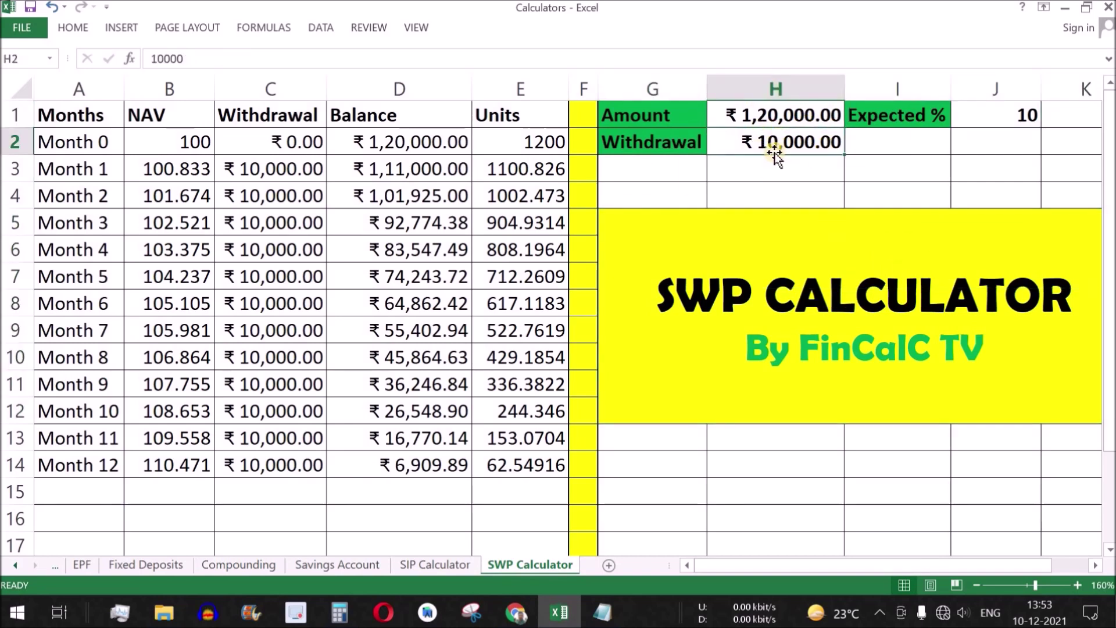
click(999, 119)
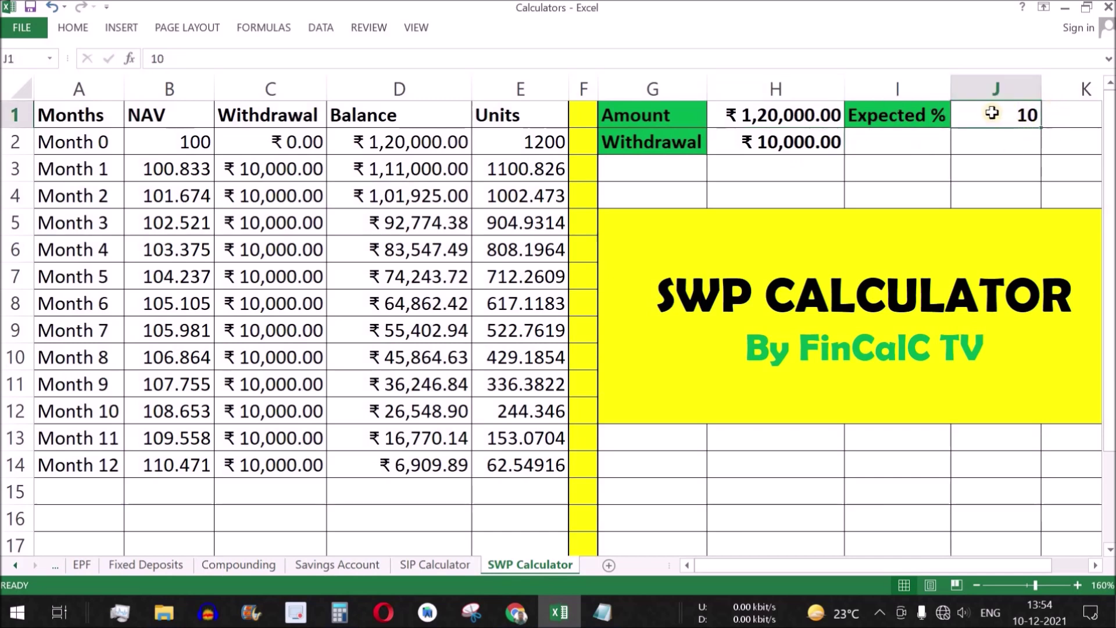
drag(665, 110, 999, 147)
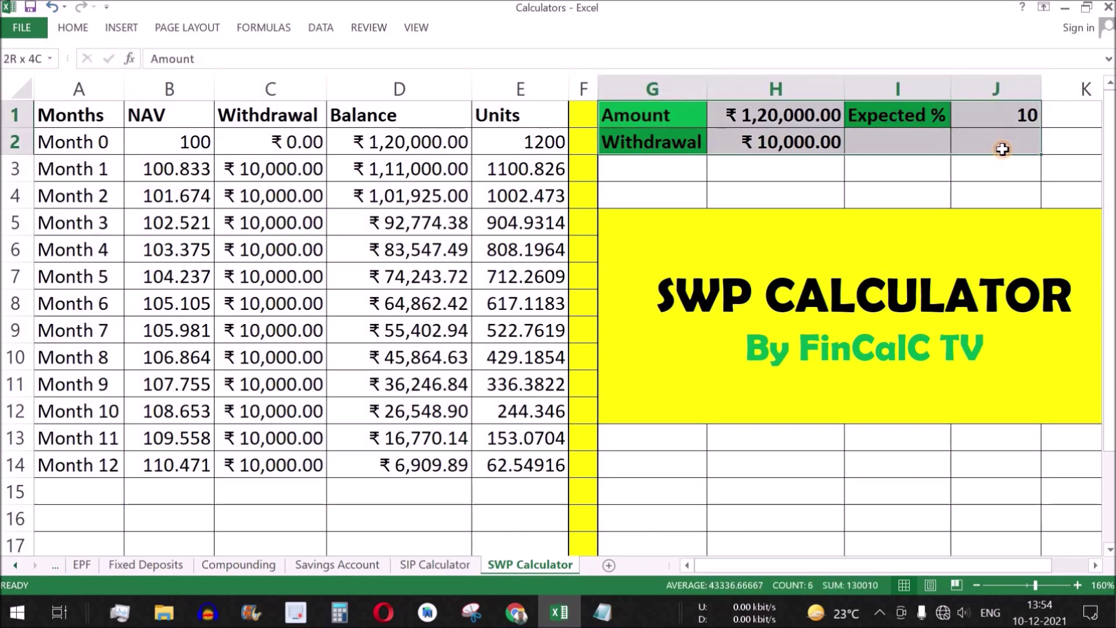
- Examine the monthly NAV, withdrawal, balance and units columns and the empty rows available below Month 12
drag(194, 142, 523, 465)
drag(279, 174, 282, 462)
drag(413, 152, 421, 467)
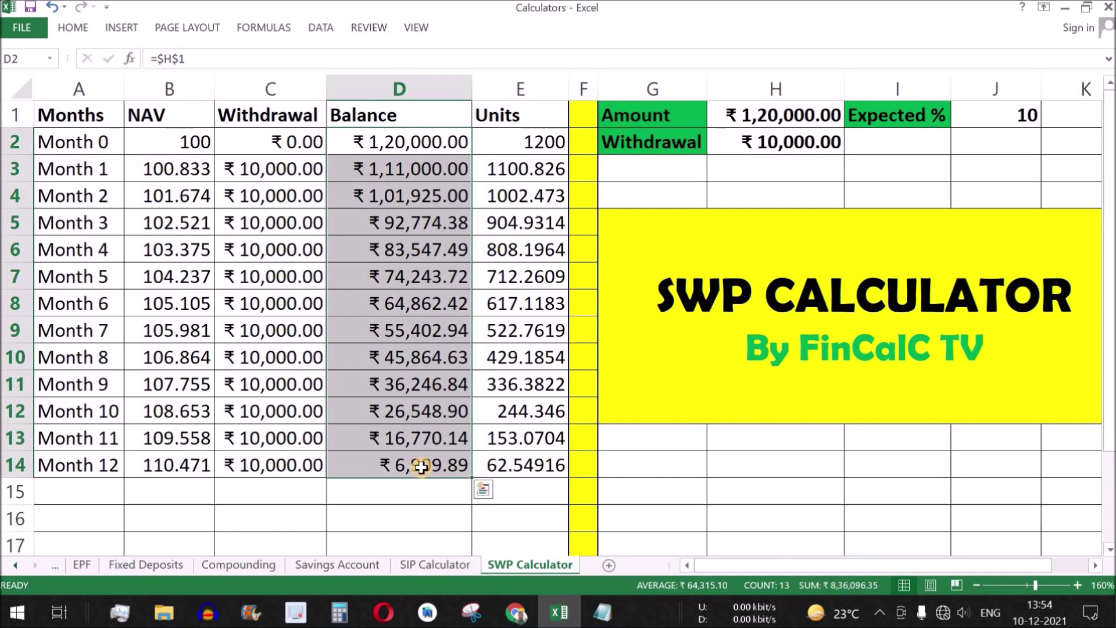
click(92, 465)
scroll(137, 384, down, 1)
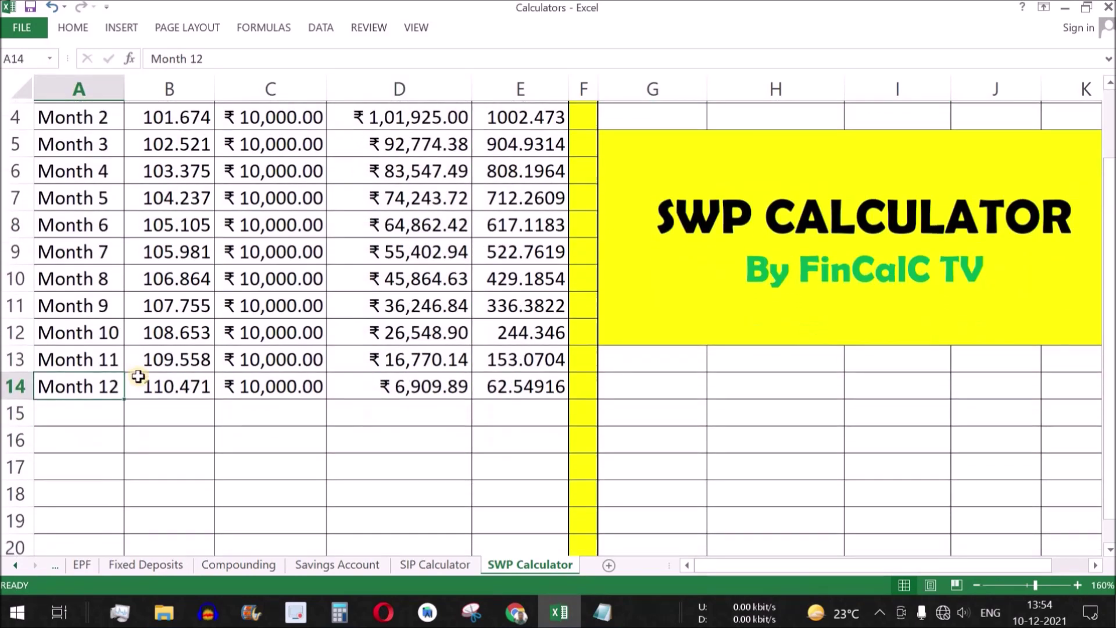
scroll(138, 376, down, 1)
drag(99, 277, 86, 535)
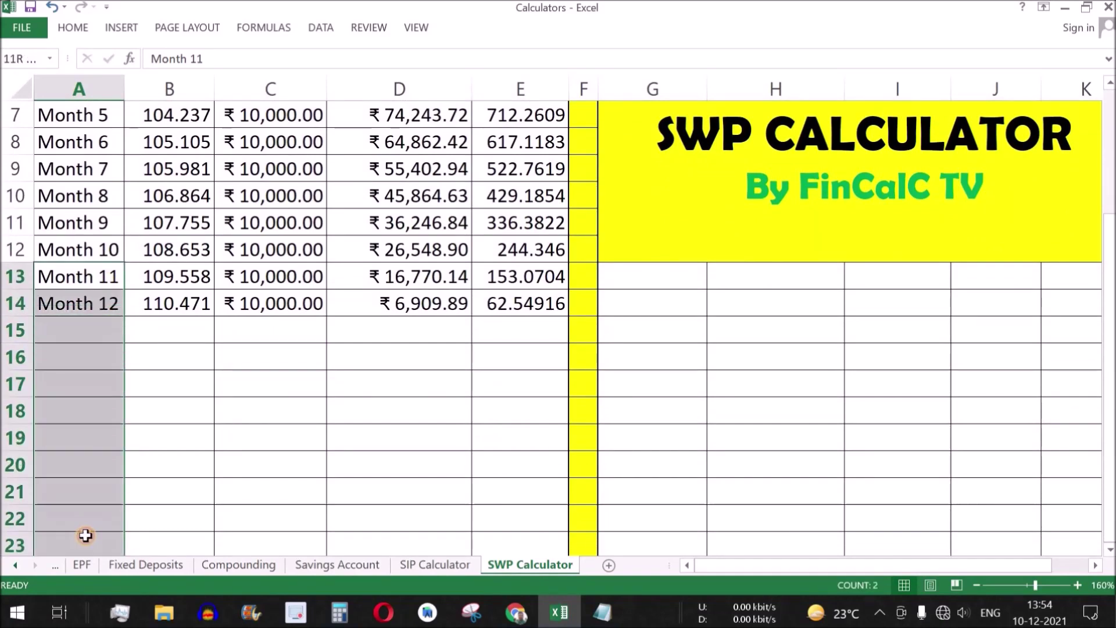
drag(169, 302, 465, 480)
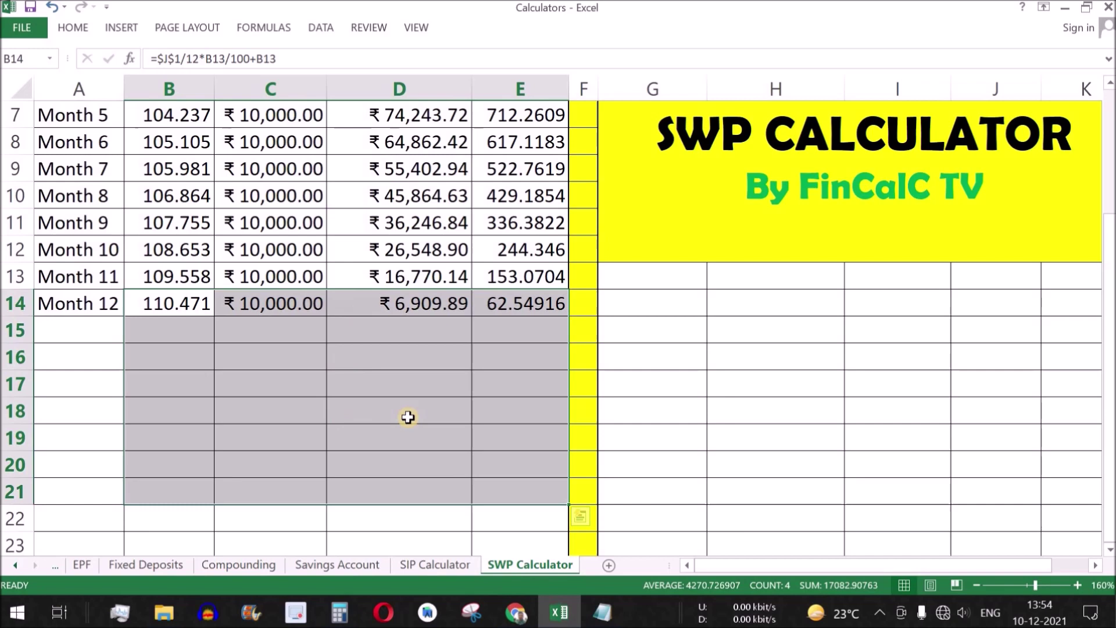
drag(428, 302, 433, 465)
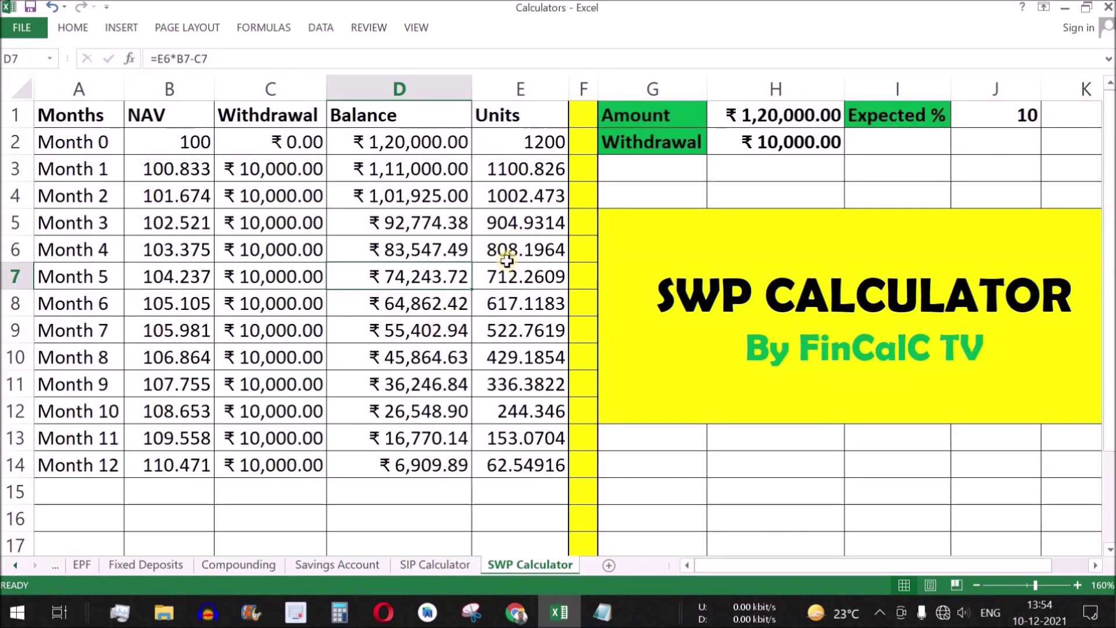
click(507, 227)
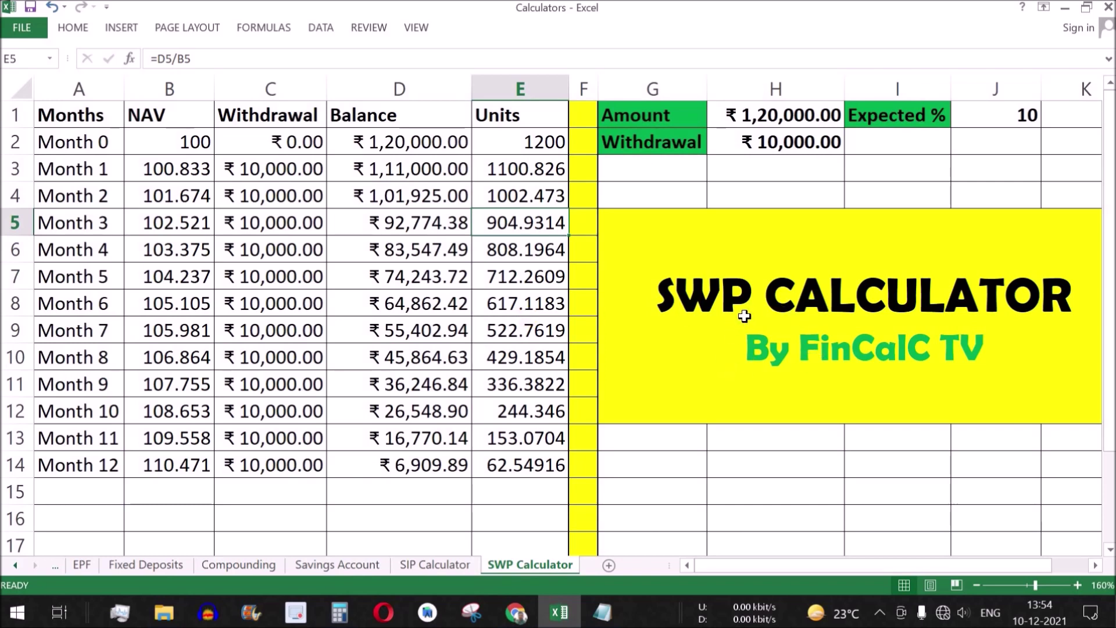
click(720, 239)
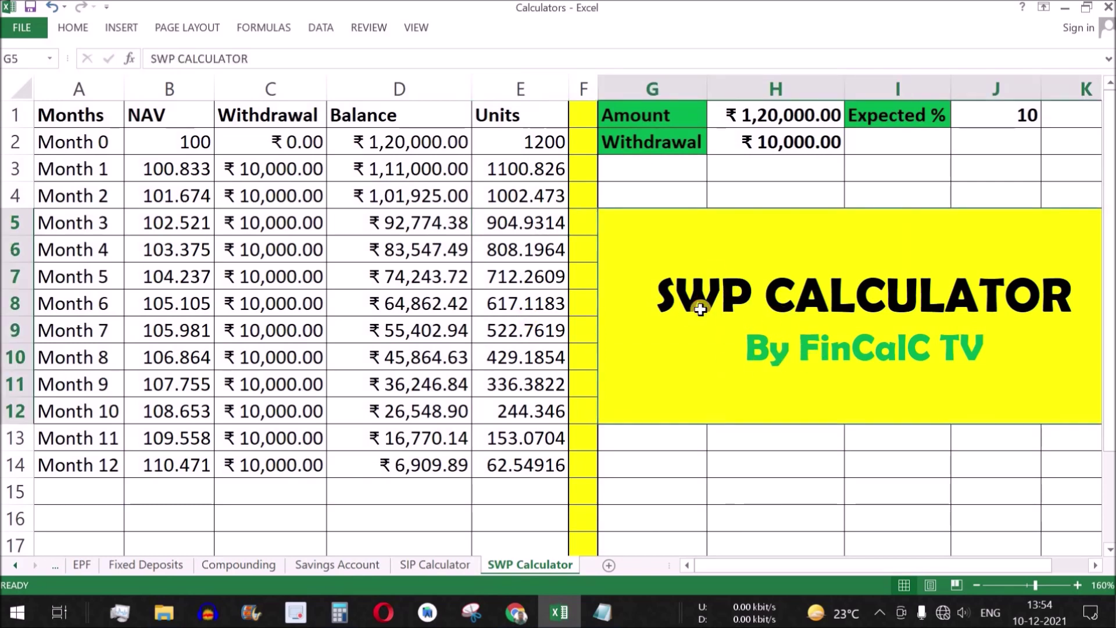
- Switch to the Notepad notes and read the 4% rule for retirement and inflation, including its yearly withdrawal limit on the lumpsum investment
key(alt+Tab)
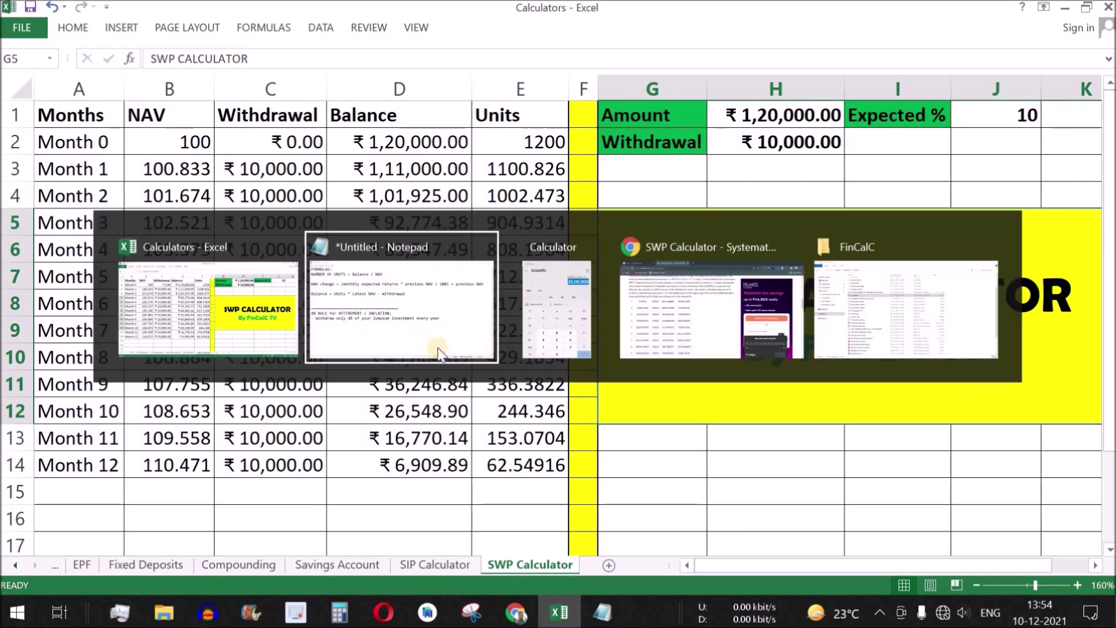
mouse_move(5, 317)
mouse_down()
mouse_move(488, 317)
mouse_move(3, 320)
mouse_up()
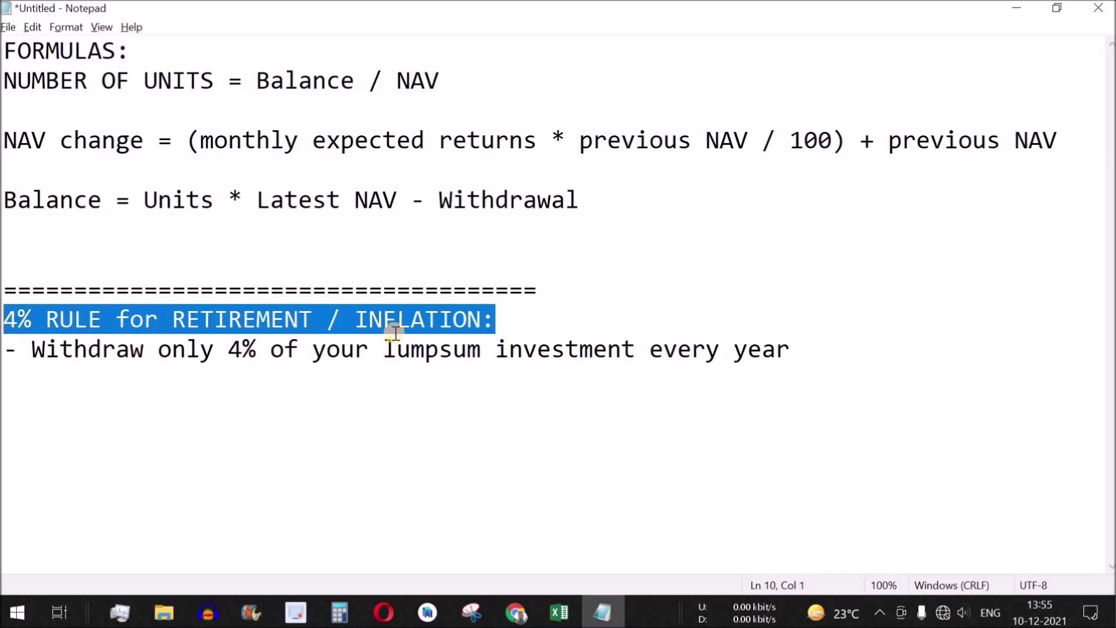
click(316, 319)
key(shift+Left)
key(shift+Left)
key(shift+Left)
key(shift+Left)
key(shift+Left)
key(shift+Left)
key(shift+Left)
key(shift+Left)
key(shift+Left)
key(shift+Left)
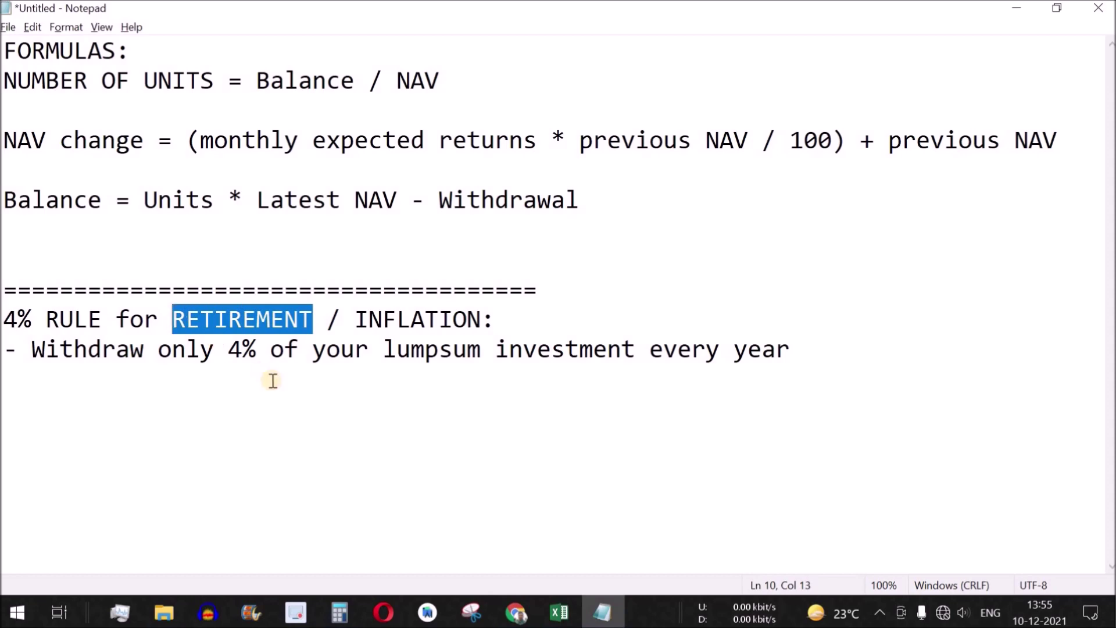
click(87, 396)
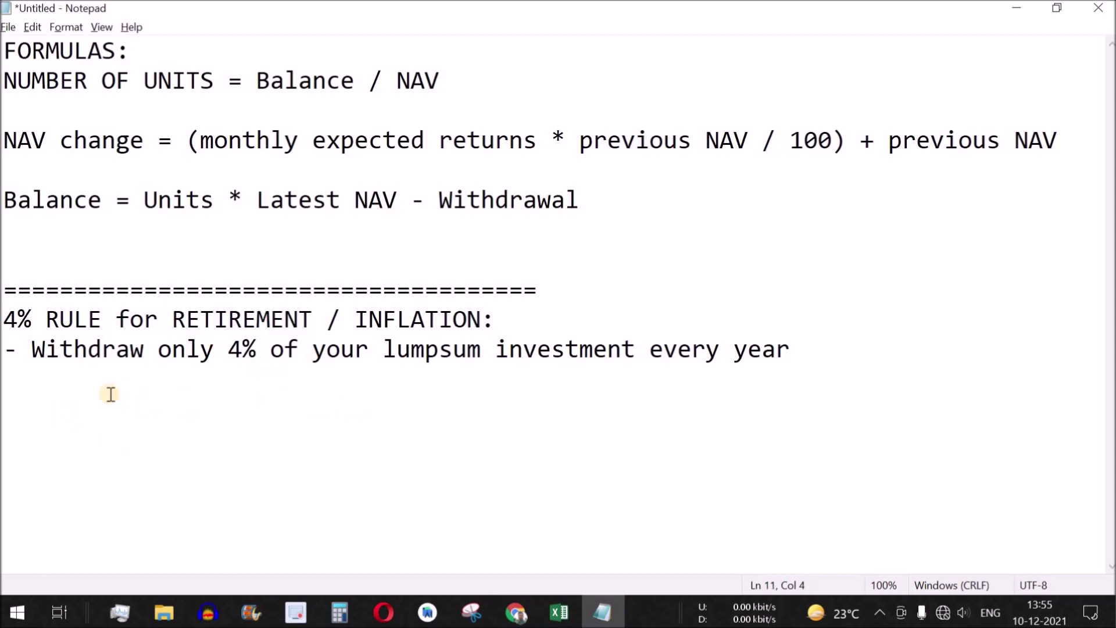
drag(32, 349, 810, 350)
click(749, 382)
drag(401, 349, 641, 353)
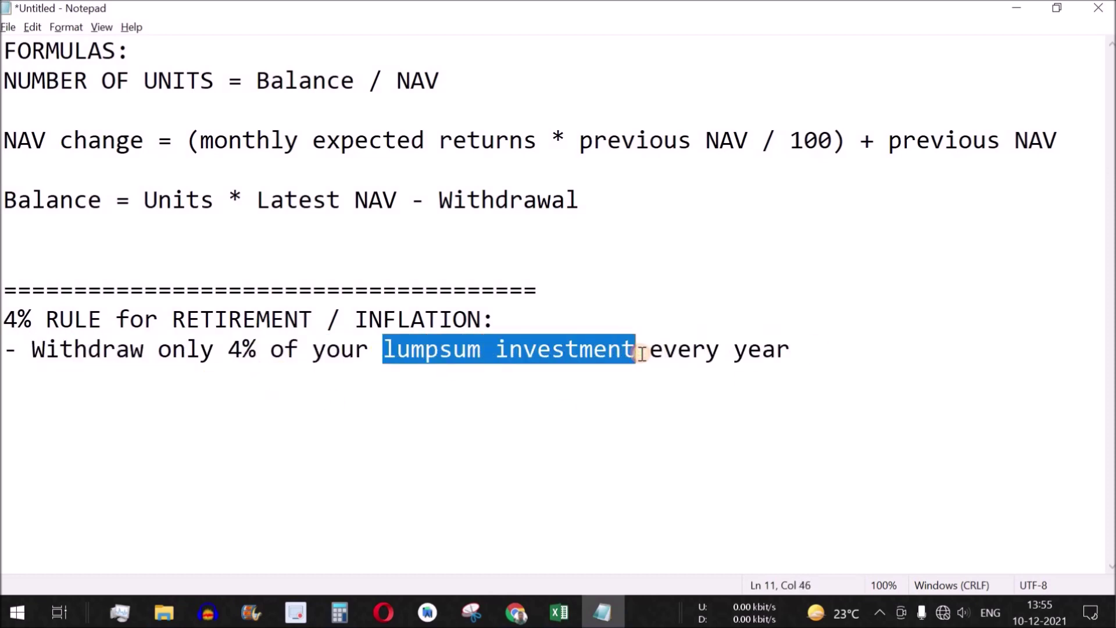
drag(260, 349, 236, 350)
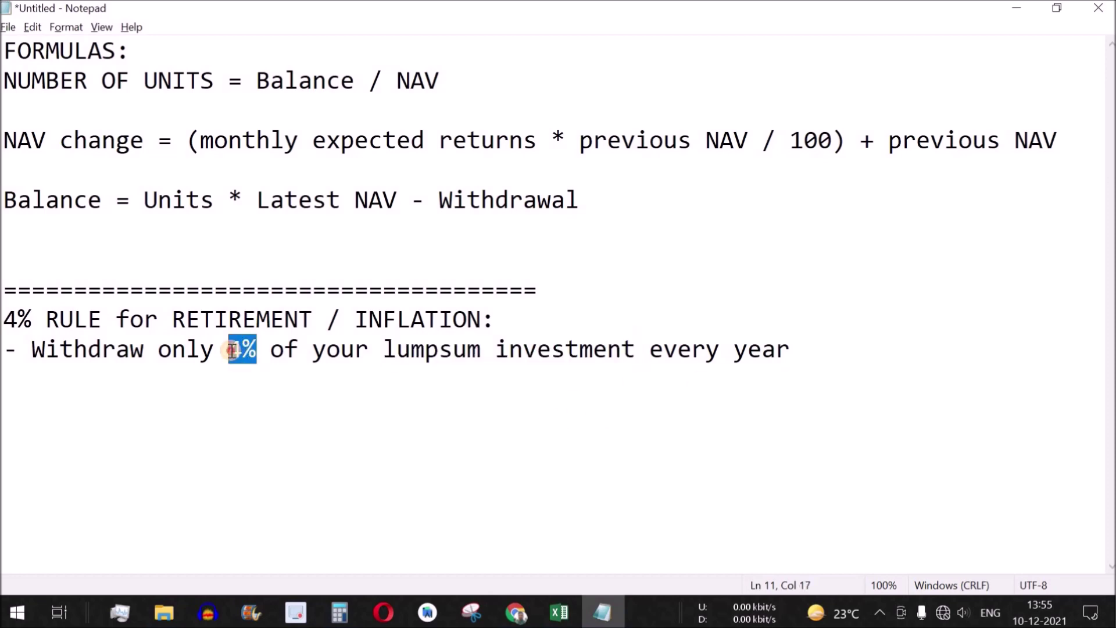
drag(650, 368, 726, 403)
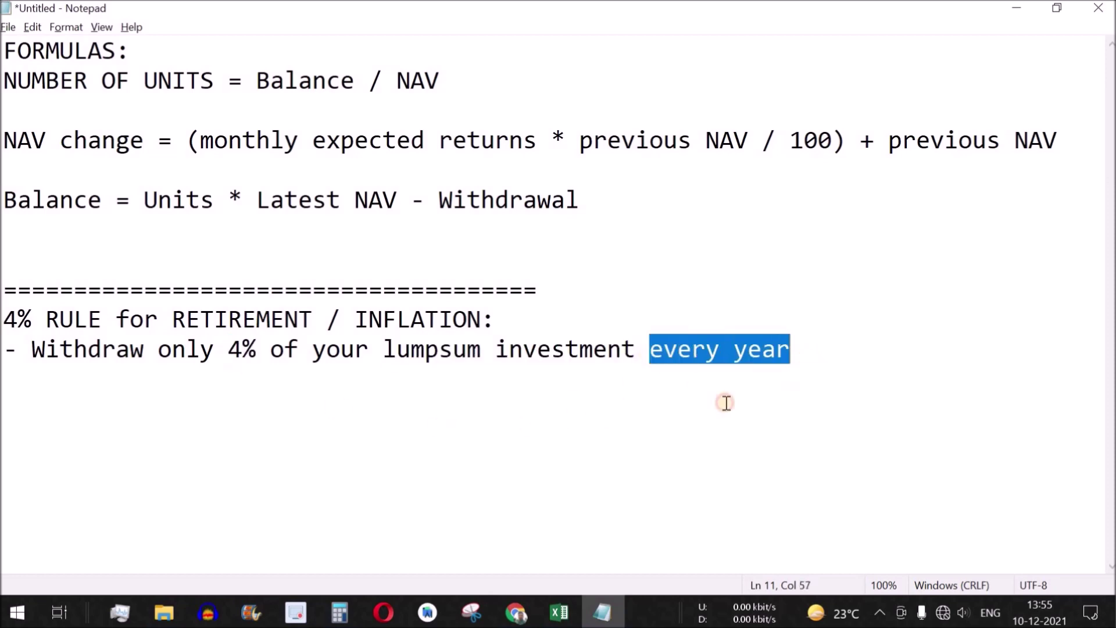
drag(634, 351, 385, 352)
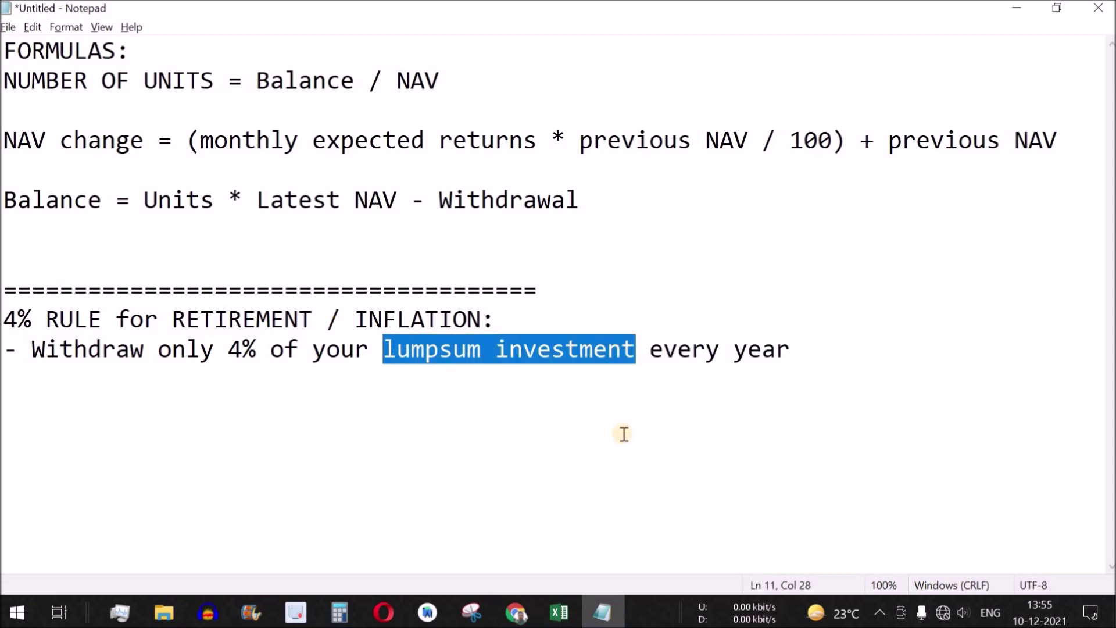
- Switch back to the Excel SWP Calculator sheet and check the withdrawal in H2 and the amount in H1
key(alt+Tab)
click(778, 141)
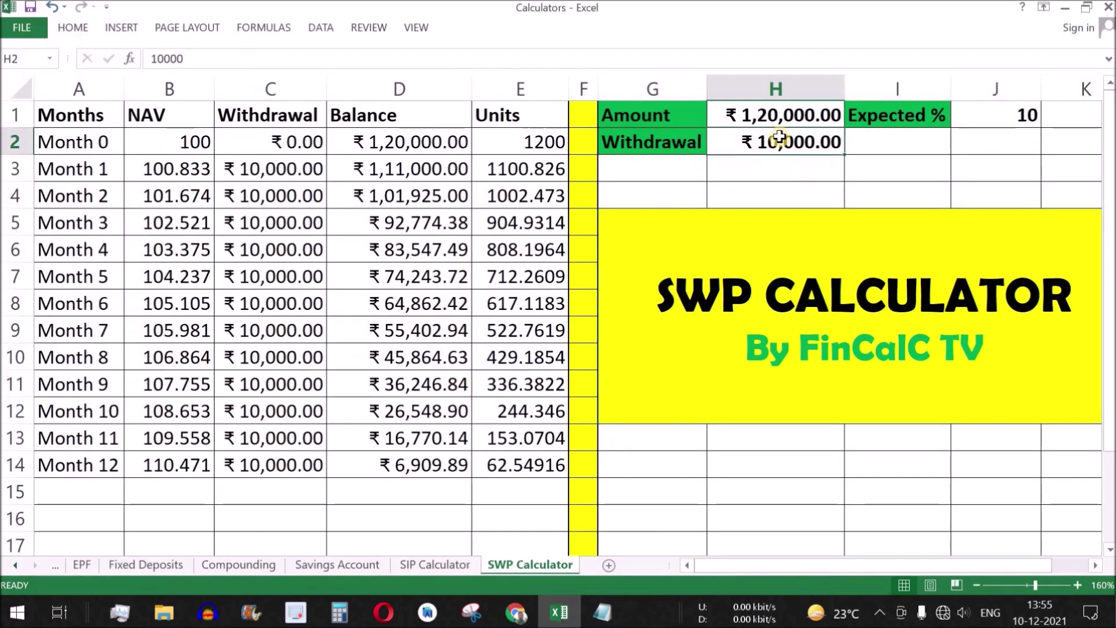
click(747, 115)
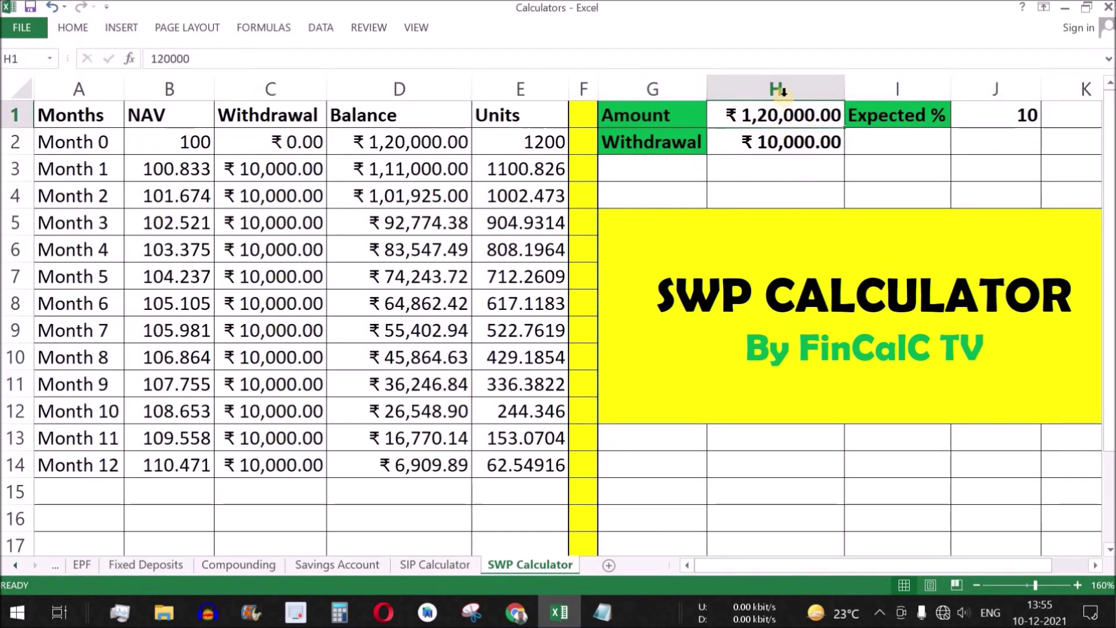
- Calculate the yearly 4% withdrawal in the Calculator app as 120000 × 4 ÷ 100
click(339, 612)
click(541, 325)
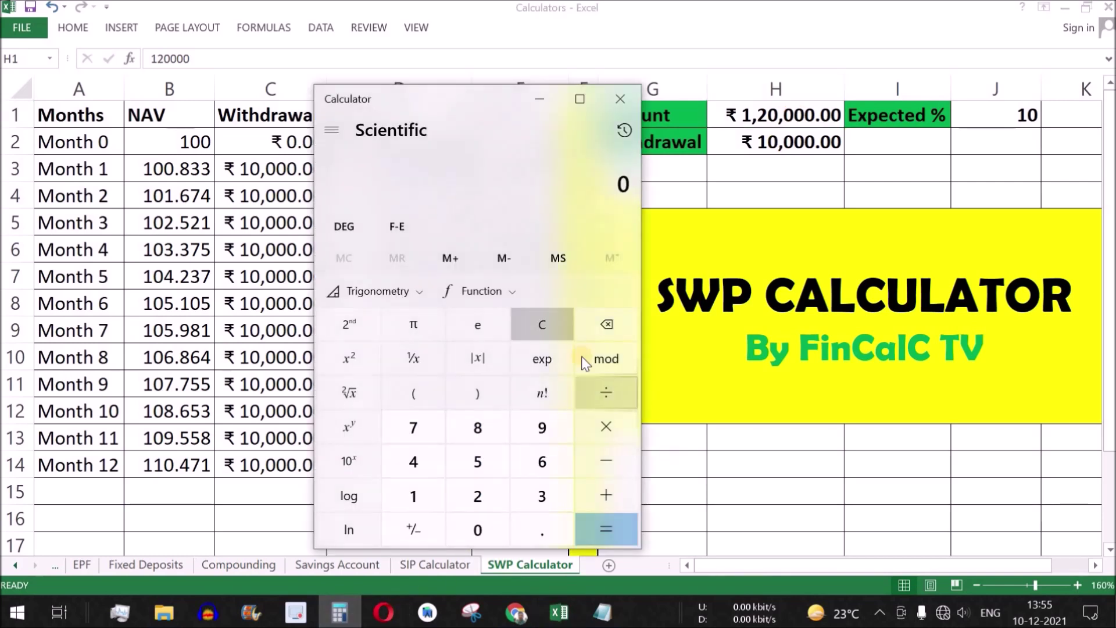
click(413, 496)
click(477, 496)
click(480, 529)
click(480, 528)
click(604, 427)
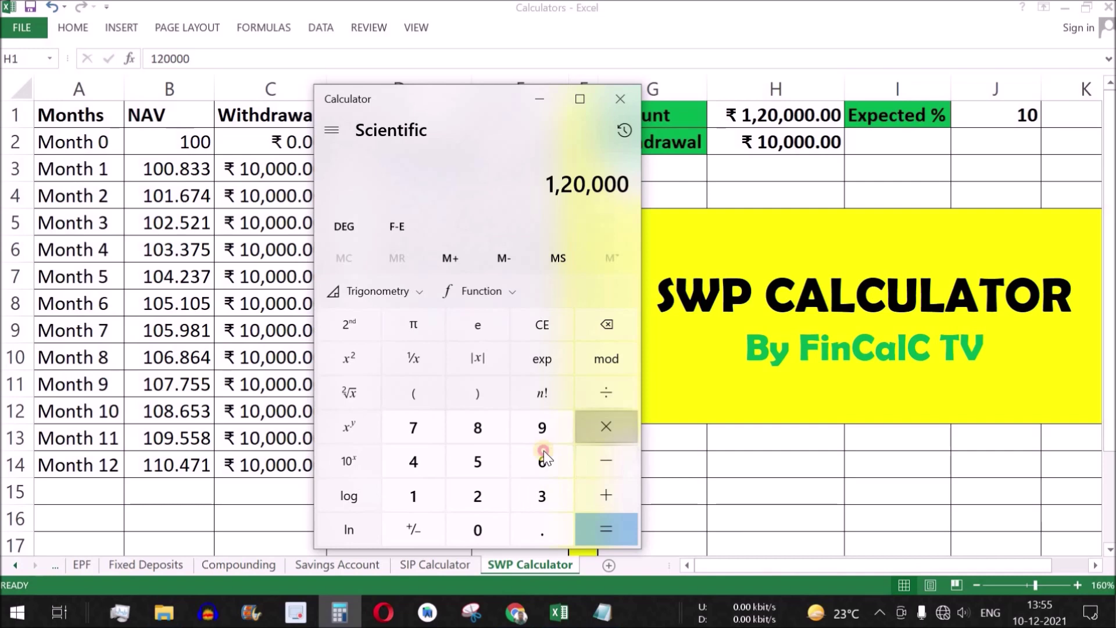
click(415, 459)
click(605, 393)
click(444, 501)
click(477, 529)
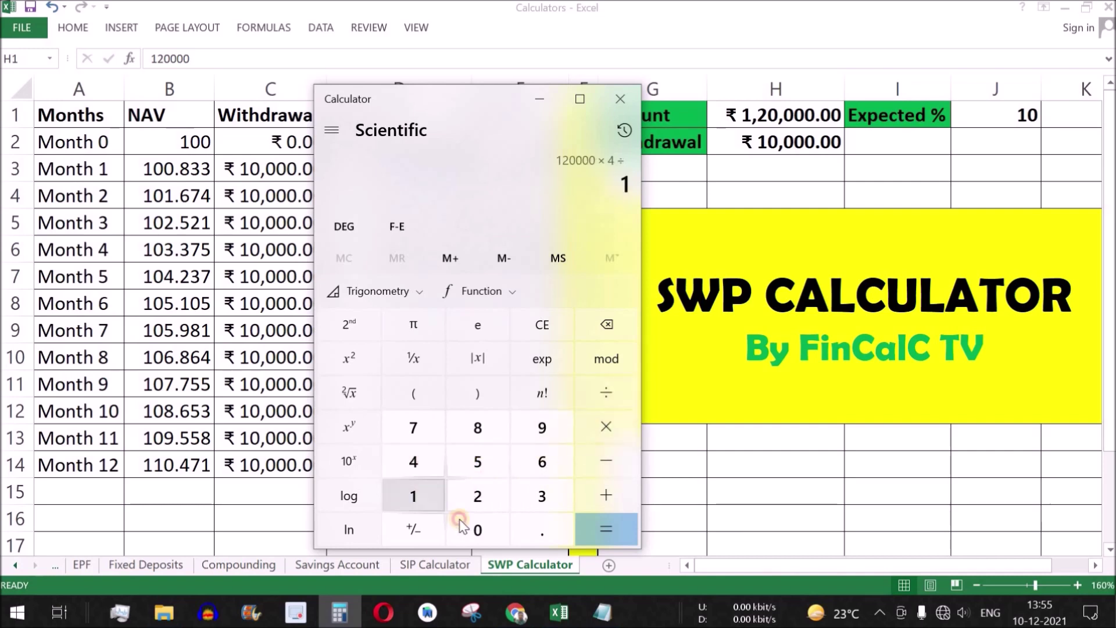
click(477, 528)
click(599, 529)
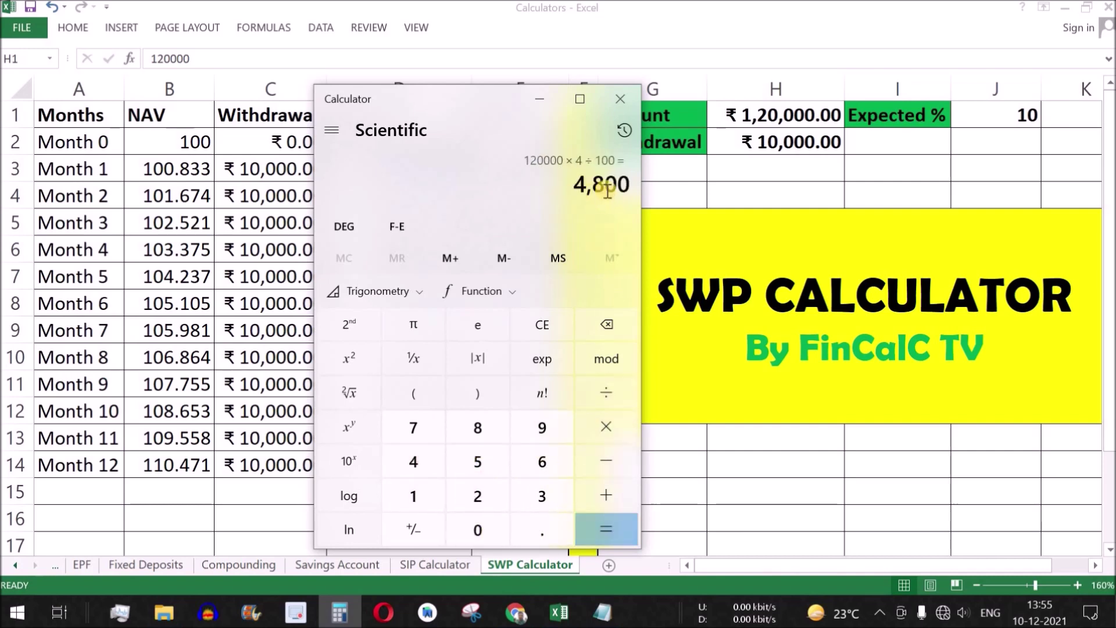
drag(486, 124, 914, 68)
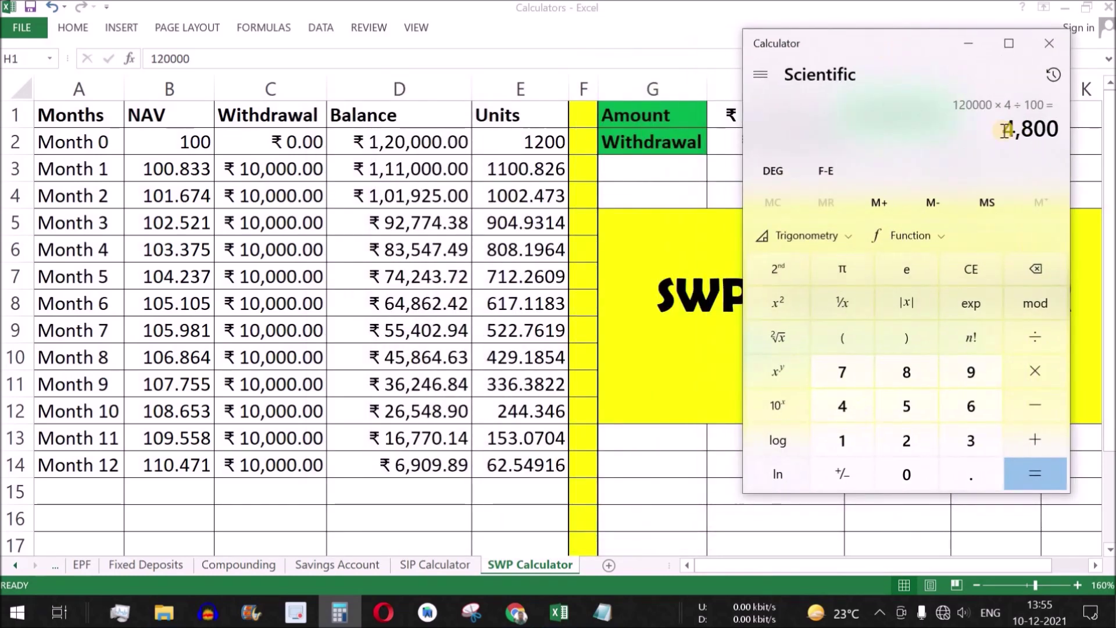
drag(1021, 128, 1055, 129)
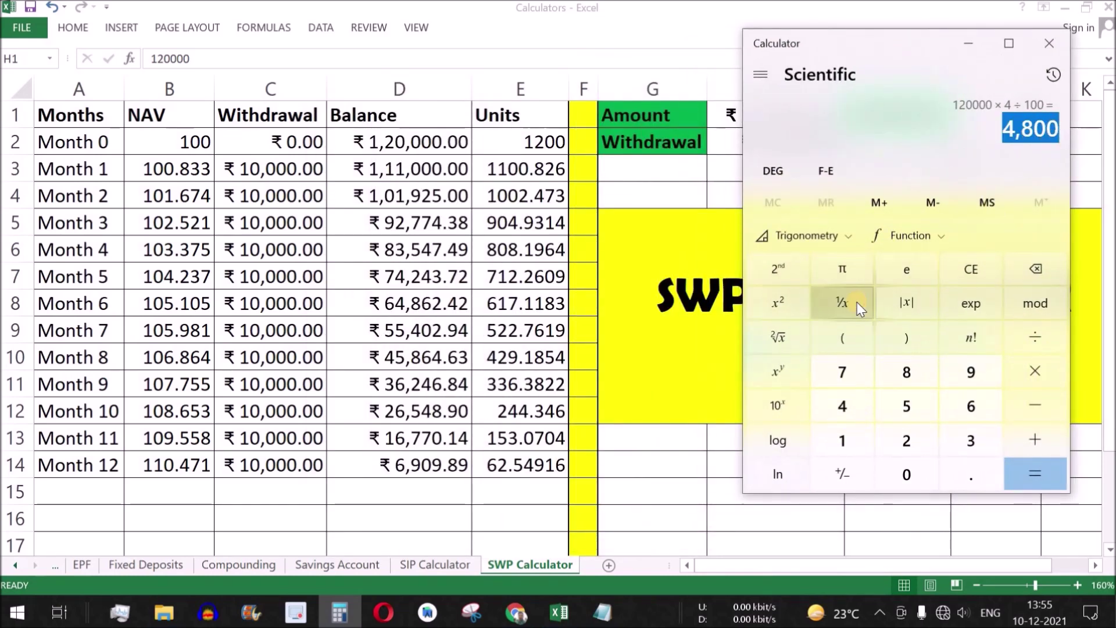
- Divide the yearly withdrawal result by 12 to get the monthly withdrawal
click(1012, 131)
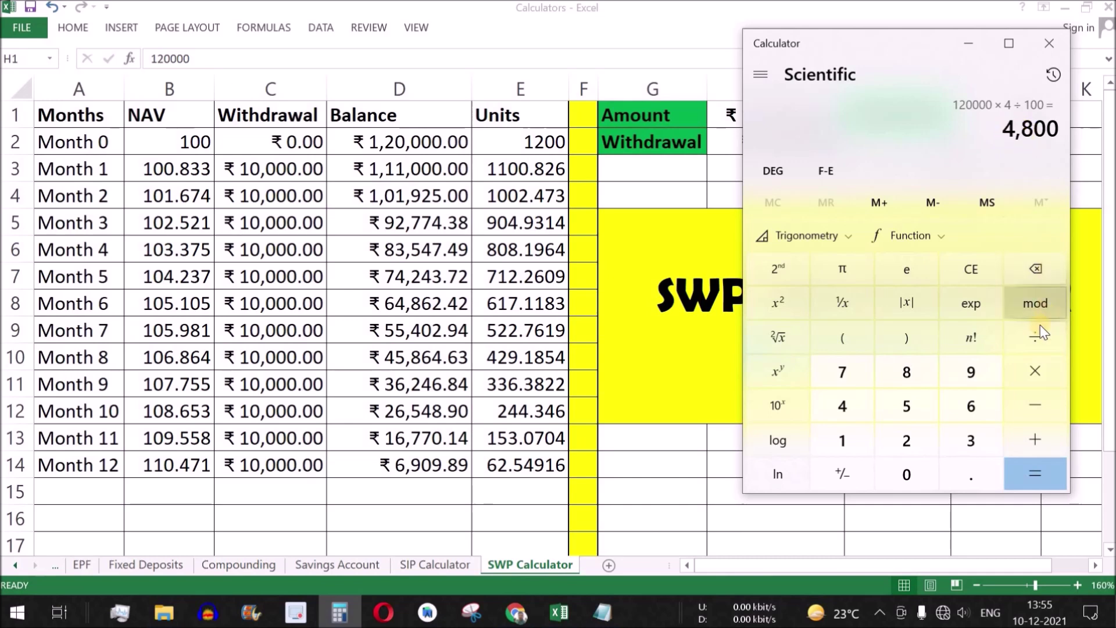
click(842, 440)
click(907, 440)
click(1034, 474)
drag(1022, 130, 1033, 181)
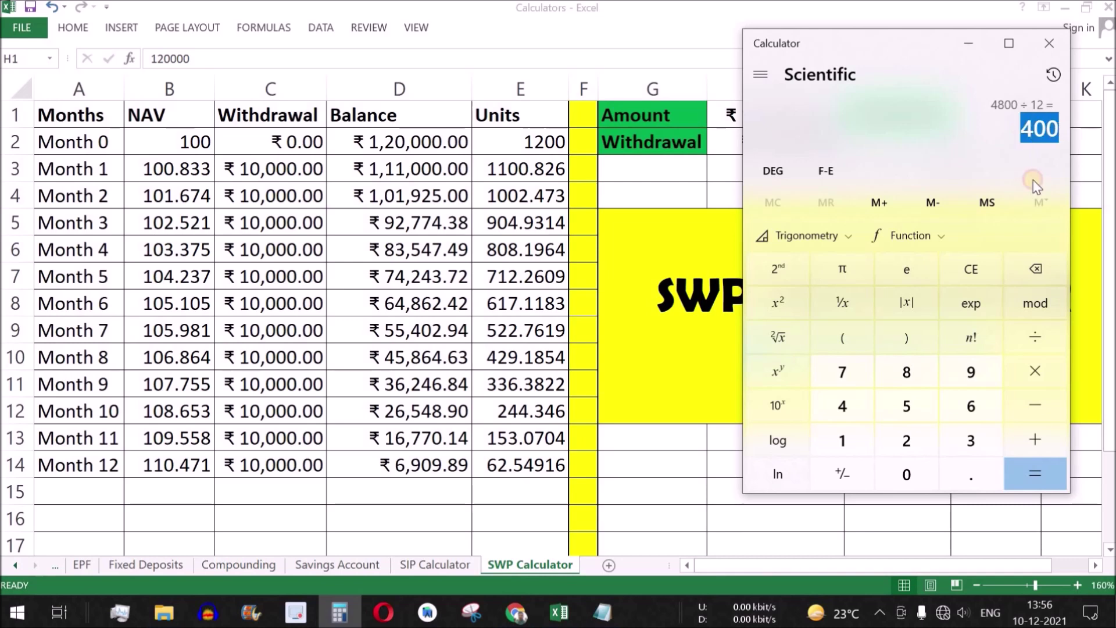
- Set the monthly withdrawal in H2 of the SWP Calculator sheet to 400
click(724, 143)
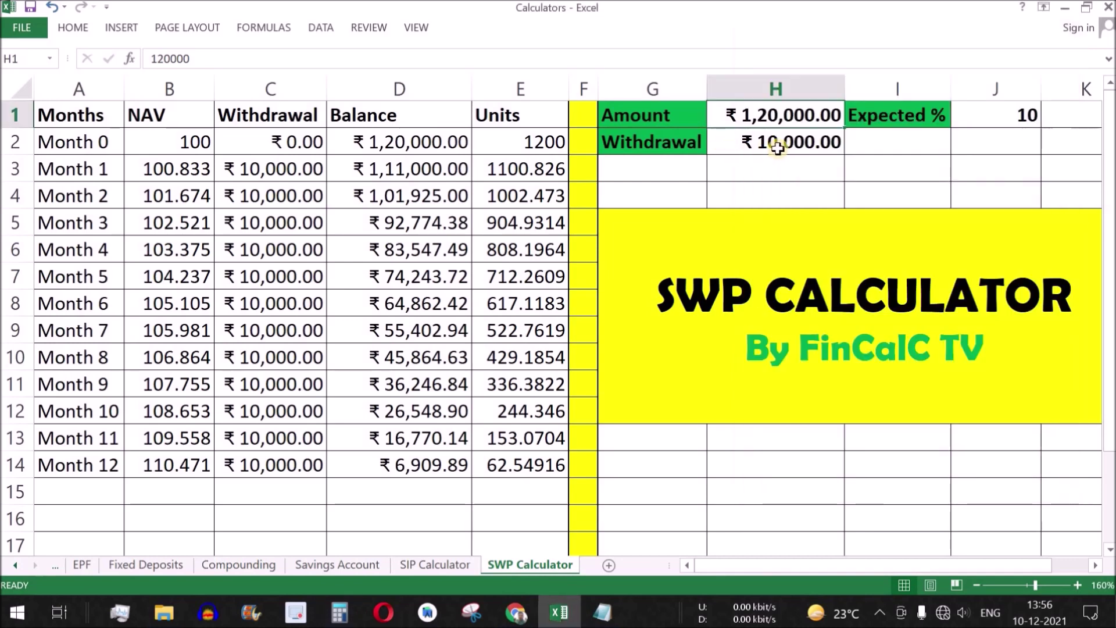
text(4)
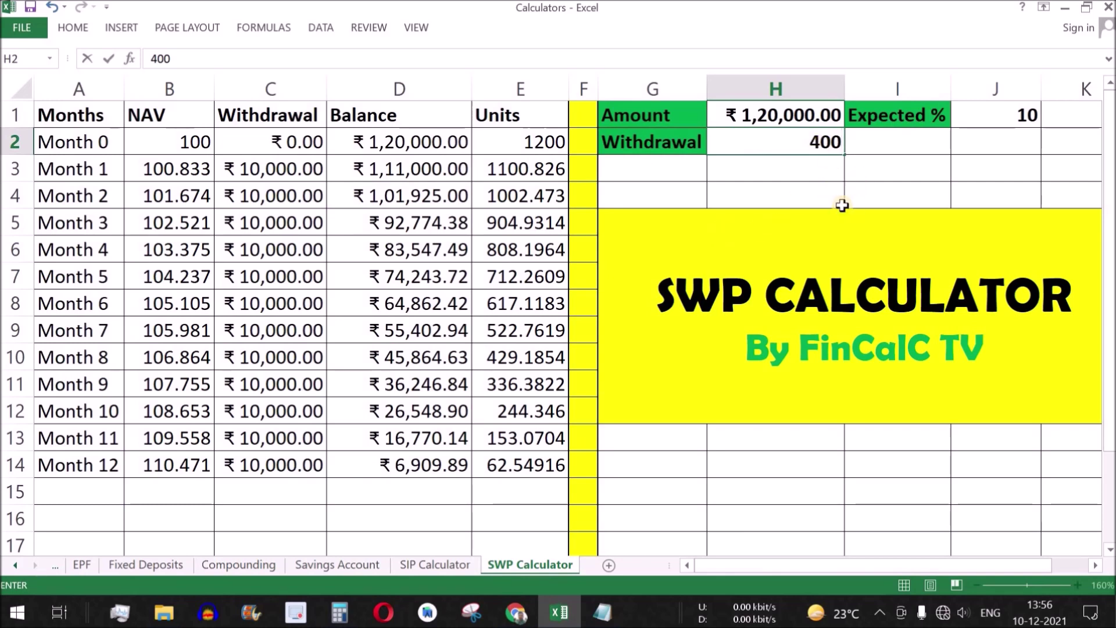
key(Return)
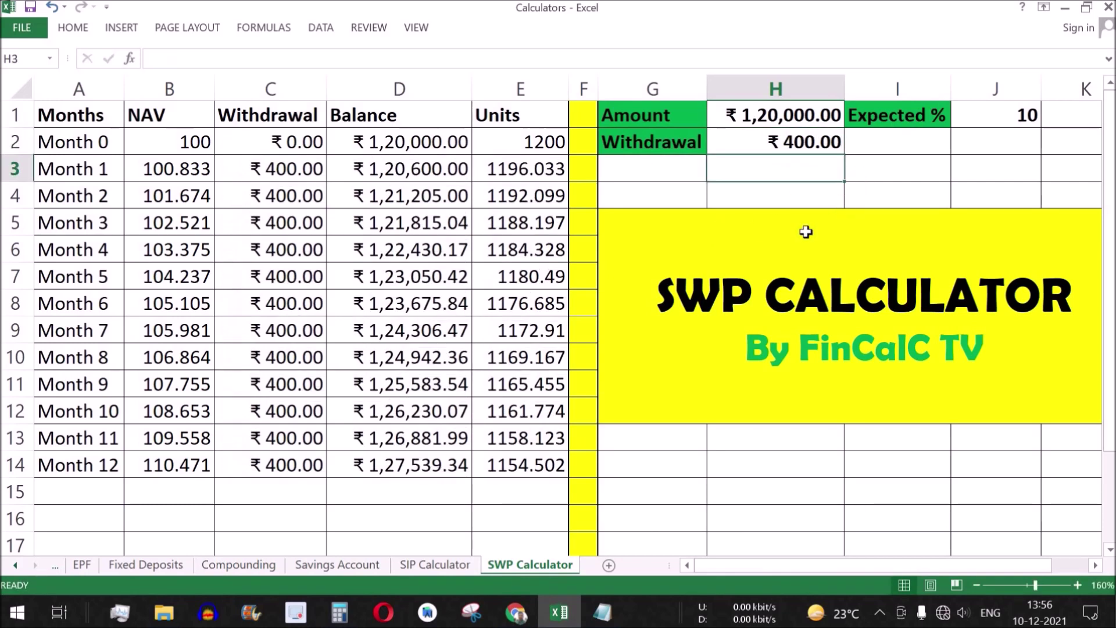
- Examine the Withdrawal and Balance columns through Month 12 together with the expected percentage in J1
click(285, 173)
drag(284, 189, 281, 459)
key(ctrl+d)
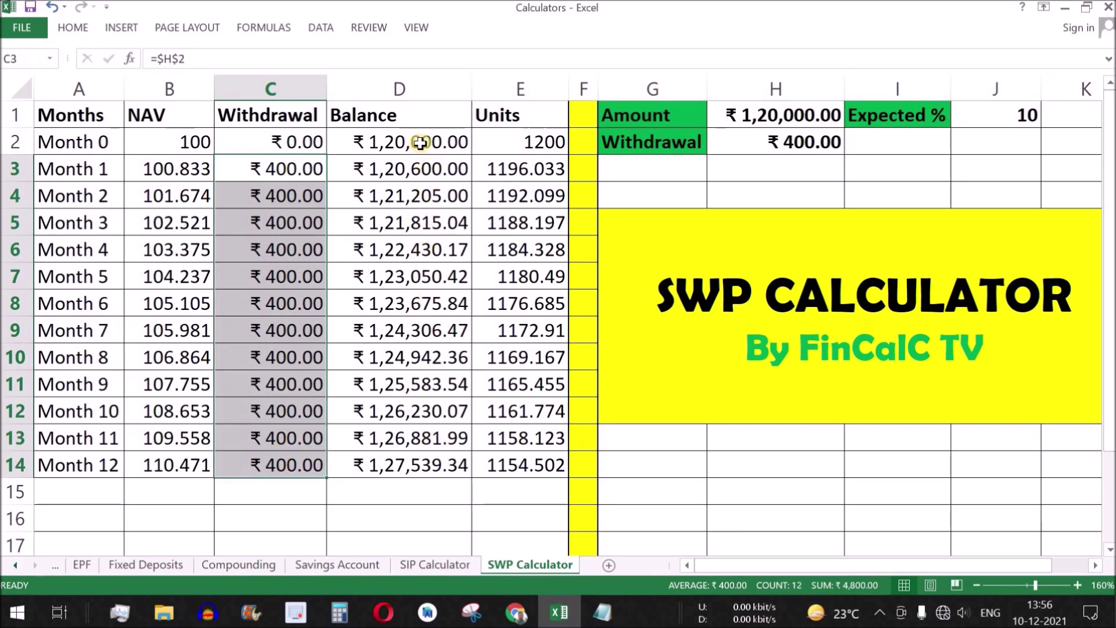
click(387, 135)
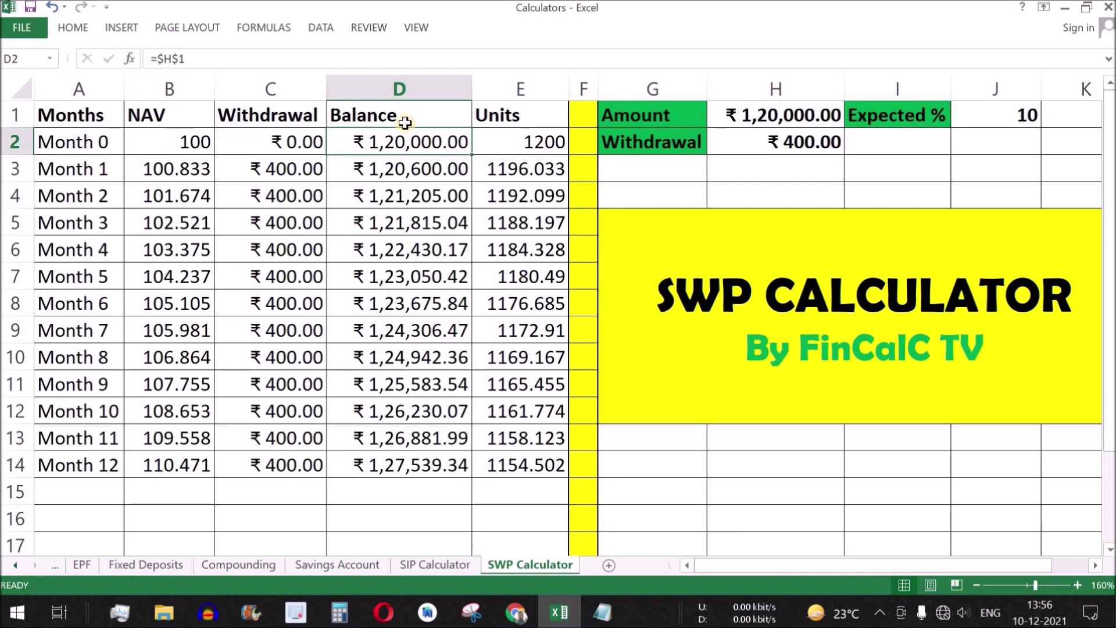
drag(411, 207, 418, 462)
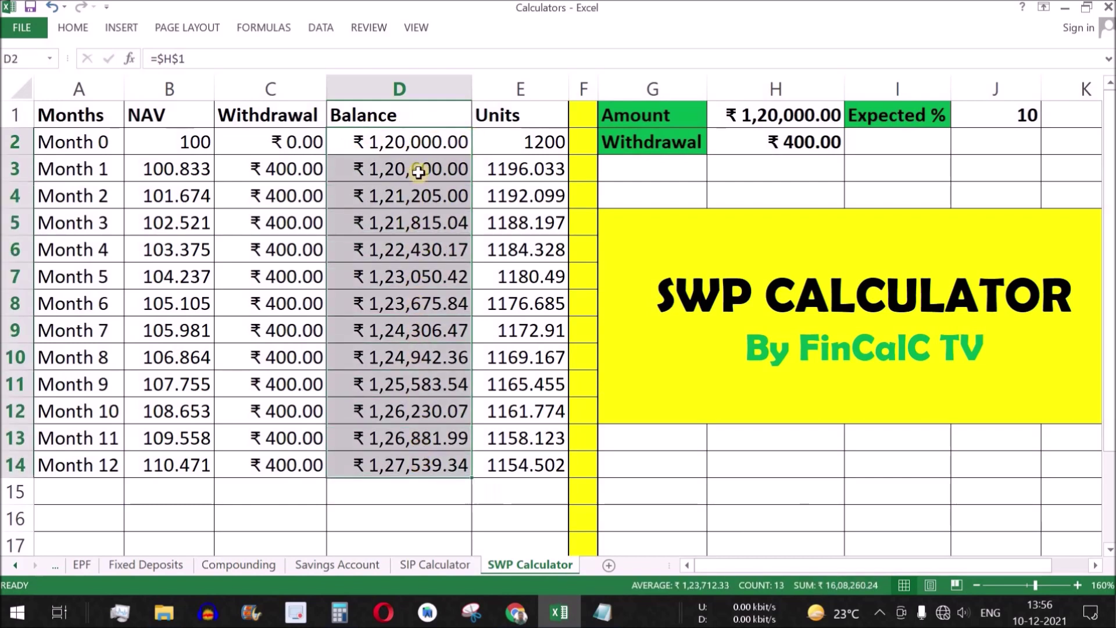
click(411, 467)
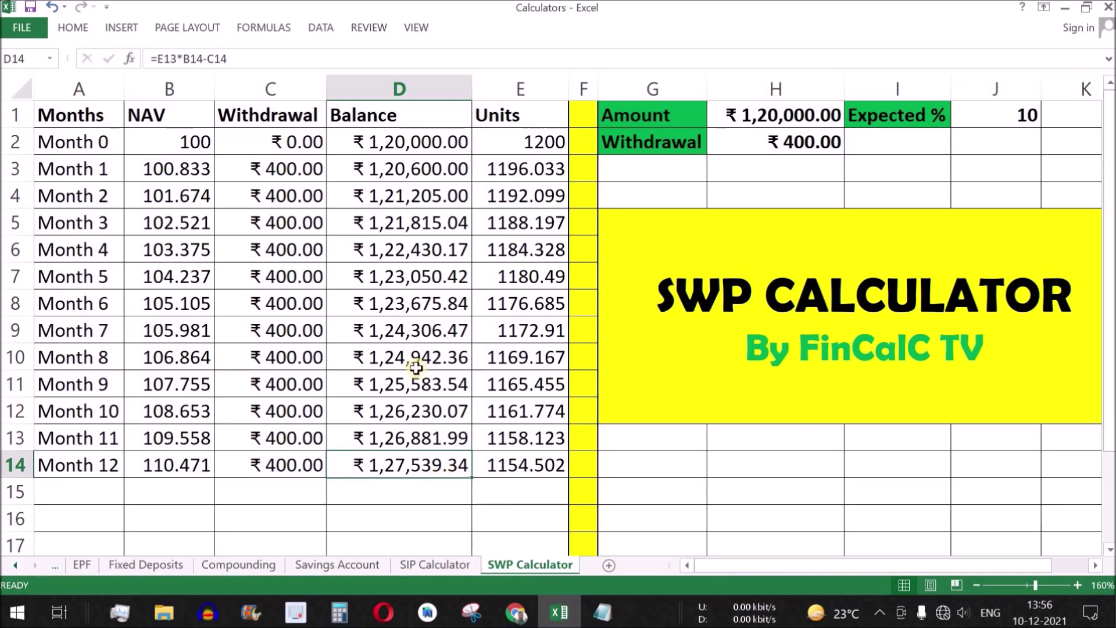
drag(432, 141, 437, 464)
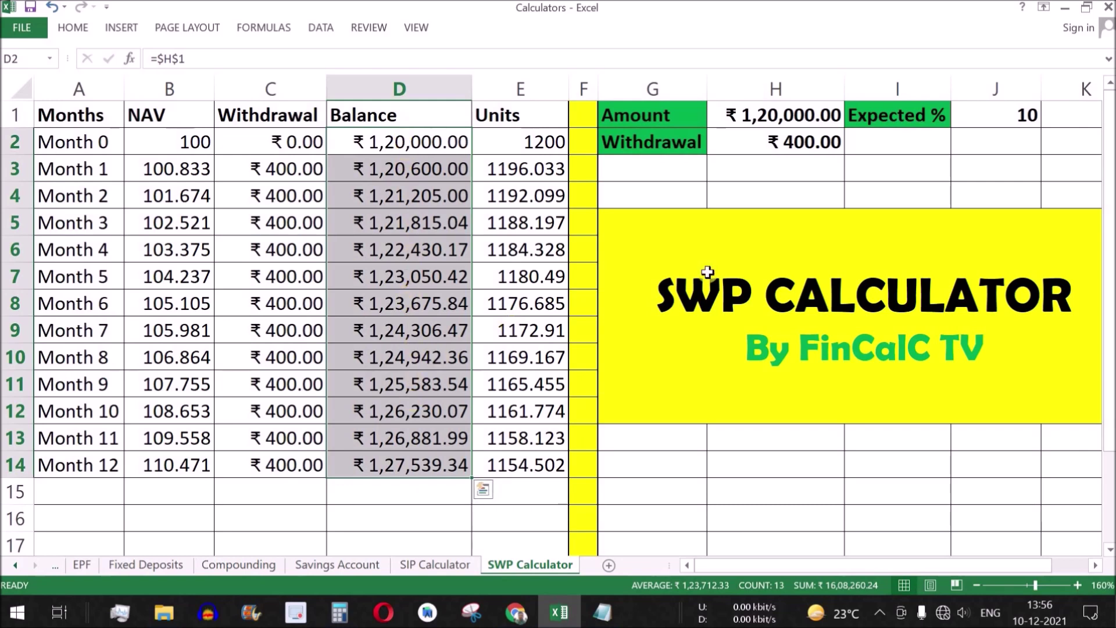
click(1020, 114)
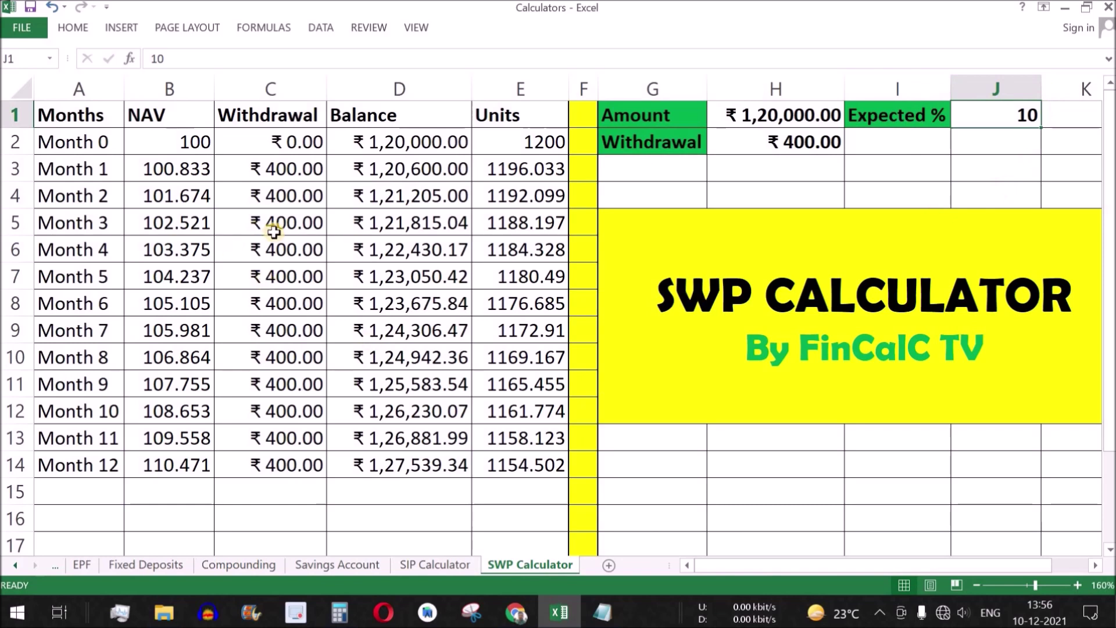
drag(281, 170, 283, 466)
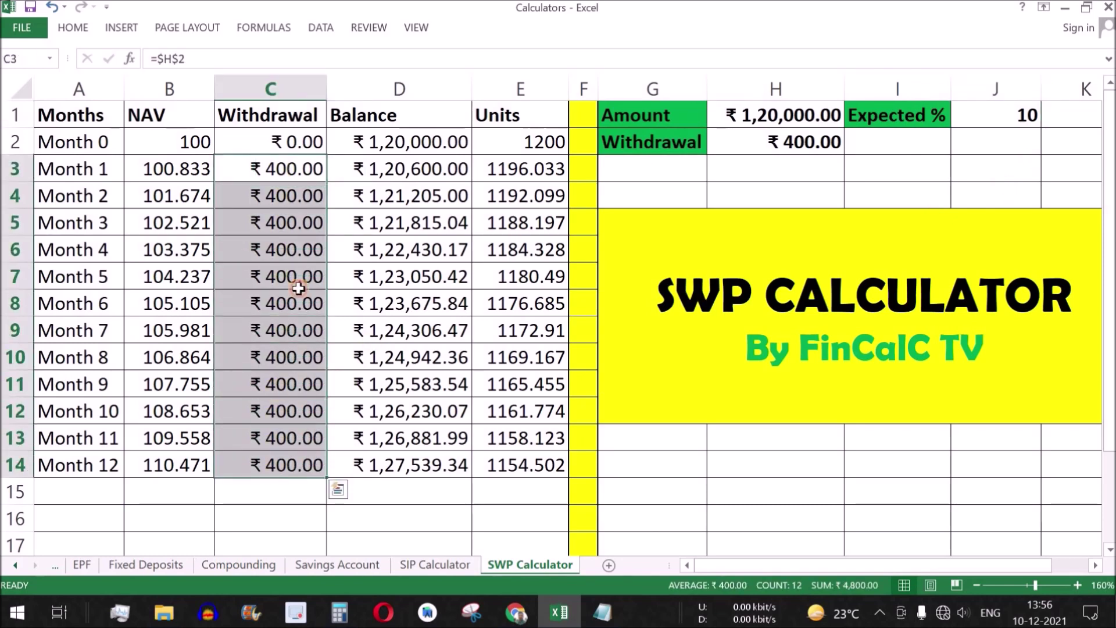
click(285, 169)
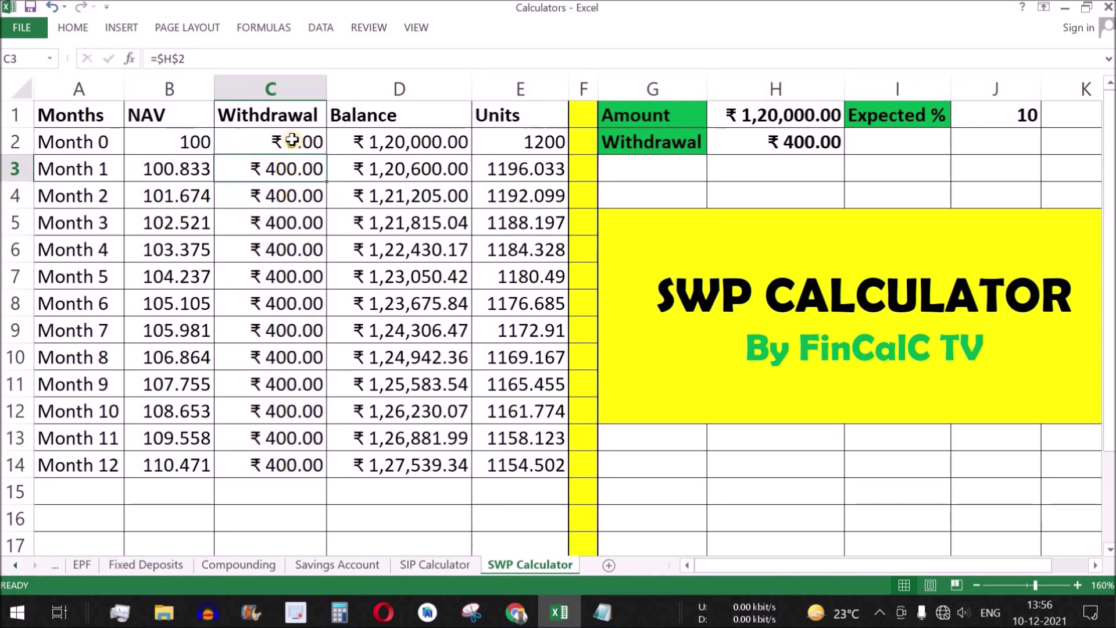
- Calculate the yearly total of a 10000 monthly withdrawal in the Calculator app as 10000 × 12
click(793, 142)
click(339, 612)
click(842, 440)
click(906, 474)
click(906, 474)
click(906, 475)
click(906, 475)
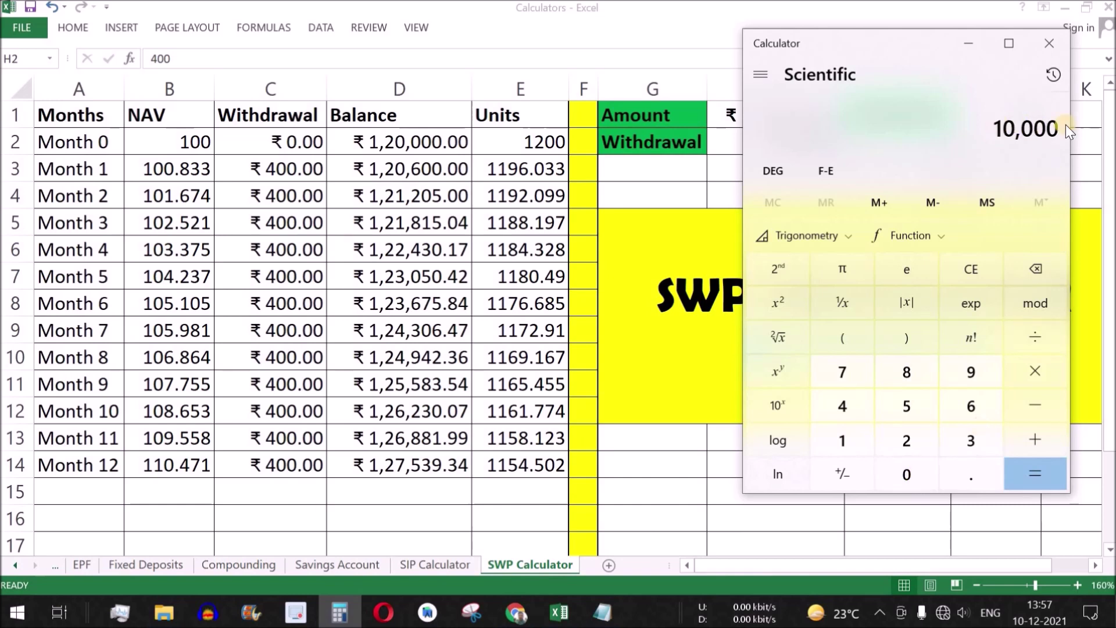
click(1036, 371)
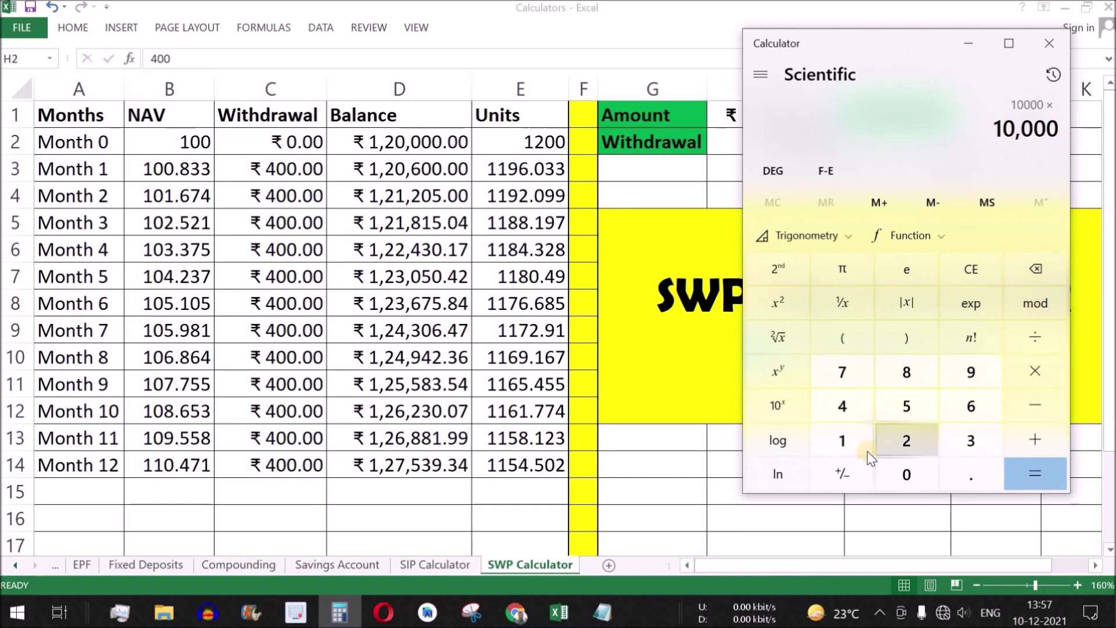
click(842, 440)
click(906, 440)
click(1052, 475)
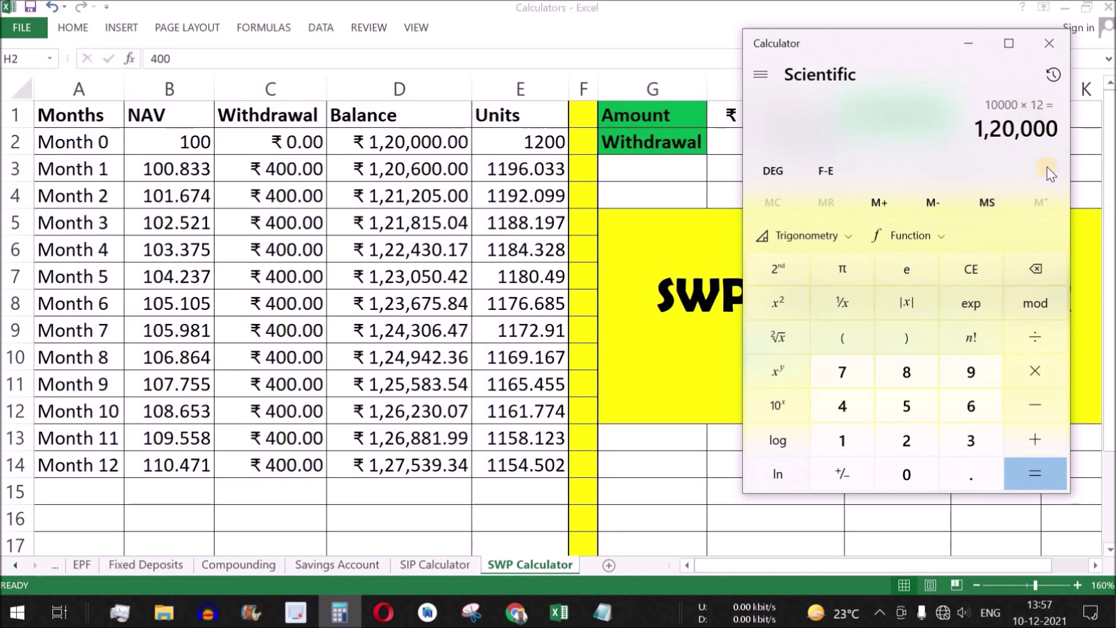
- Calculate the lumpsum investment needed under the 4% rule as the yearly withdrawal total × 100 ÷ 4
drag(913, 39, 785, 57)
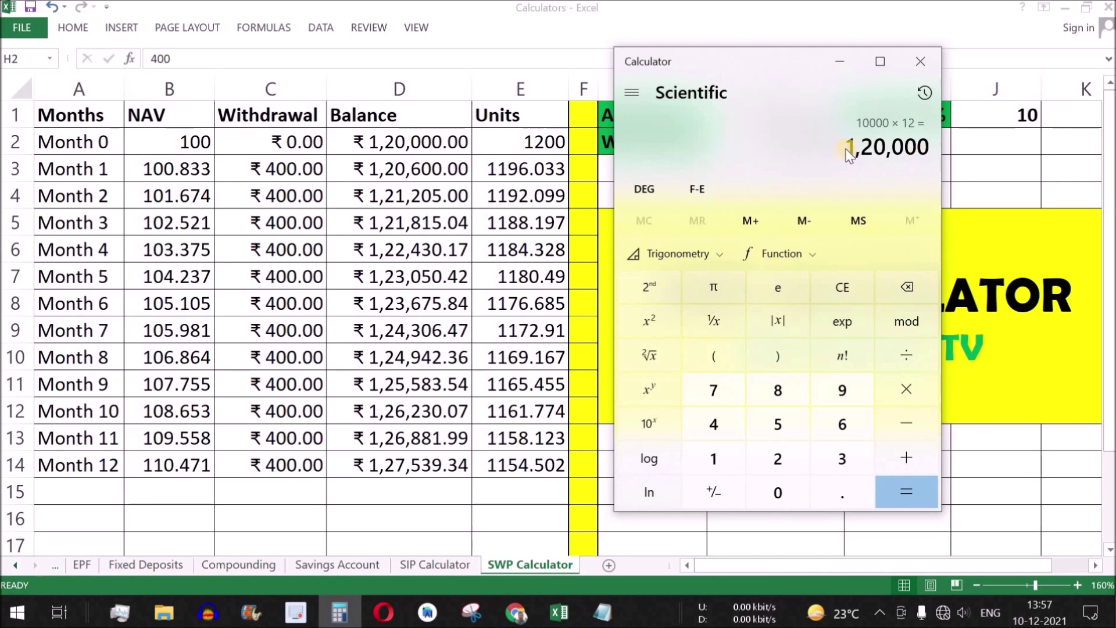
drag(782, 69, 474, 118)
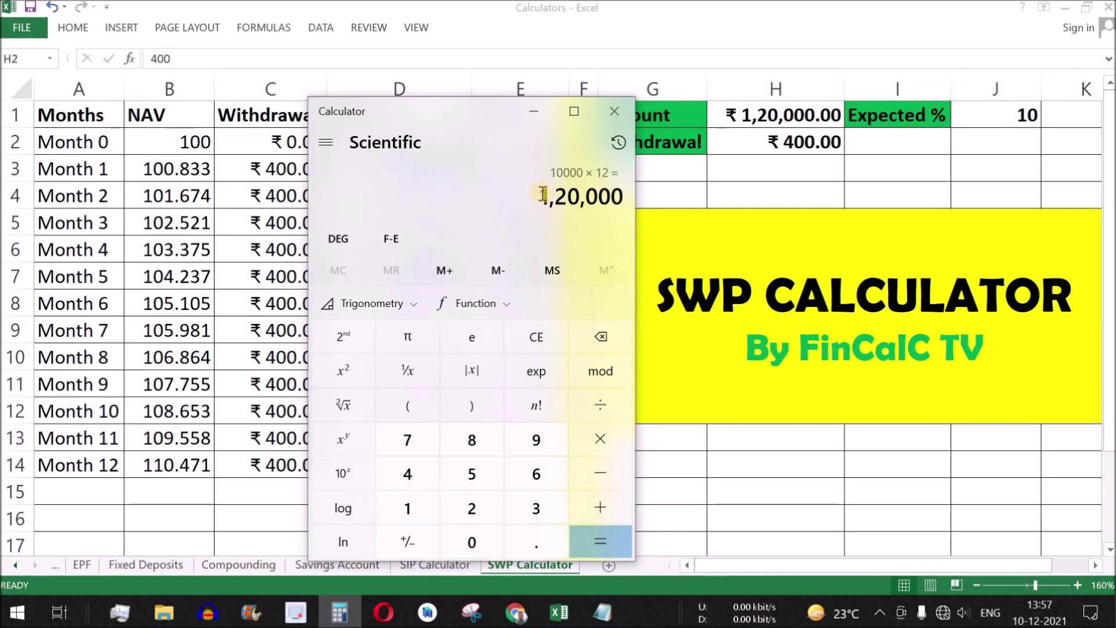
drag(542, 193, 608, 199)
click(600, 438)
click(441, 503)
click(474, 546)
click(476, 549)
click(605, 410)
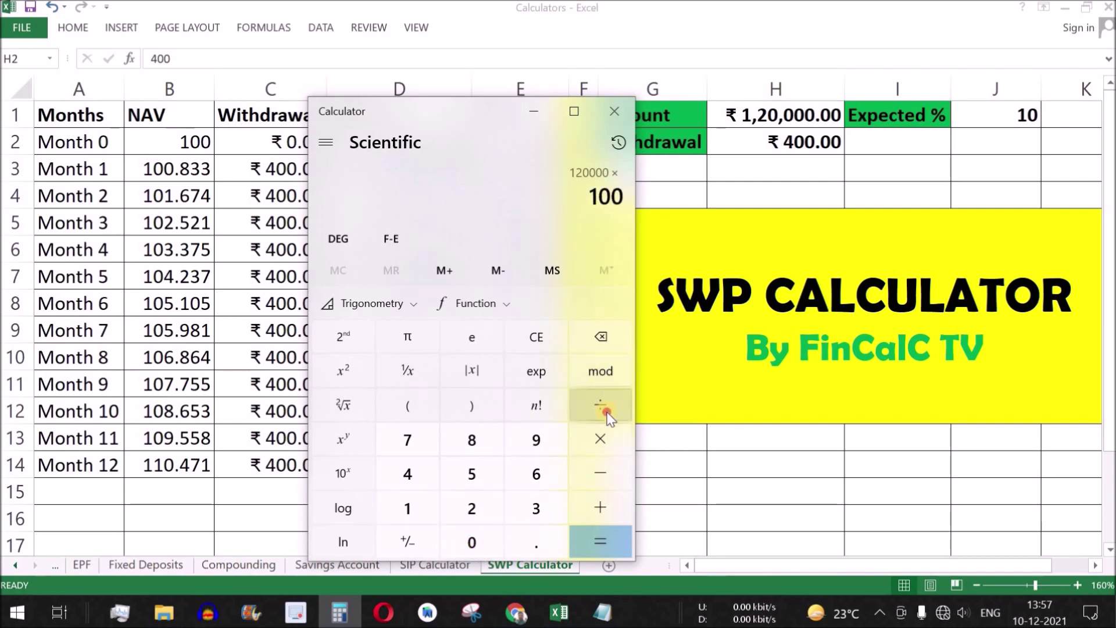
click(419, 471)
click(615, 538)
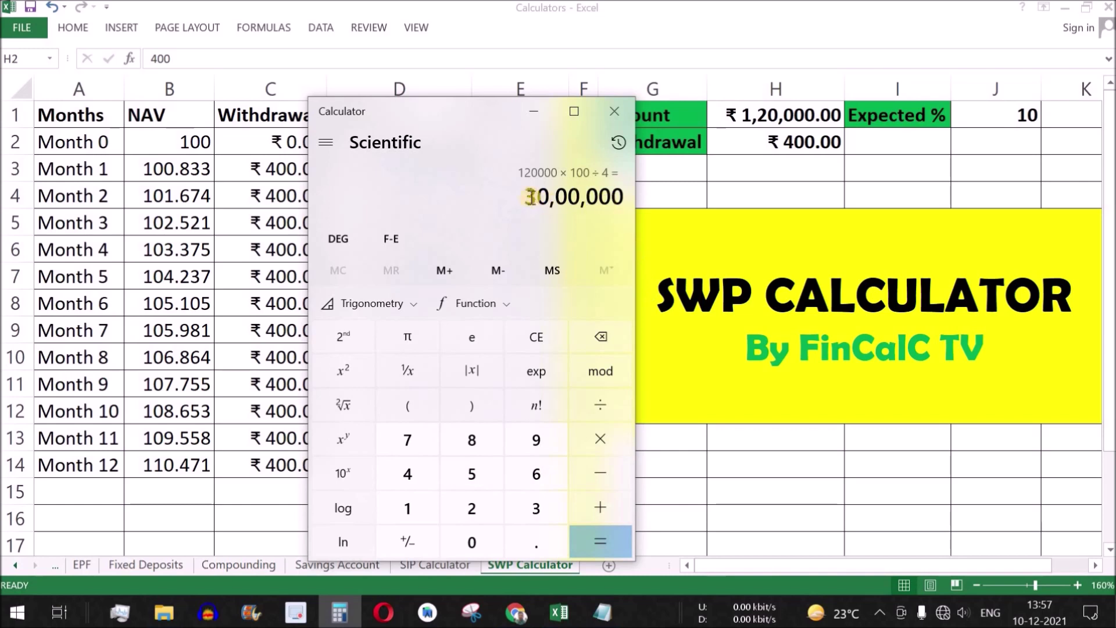
drag(559, 196, 622, 196)
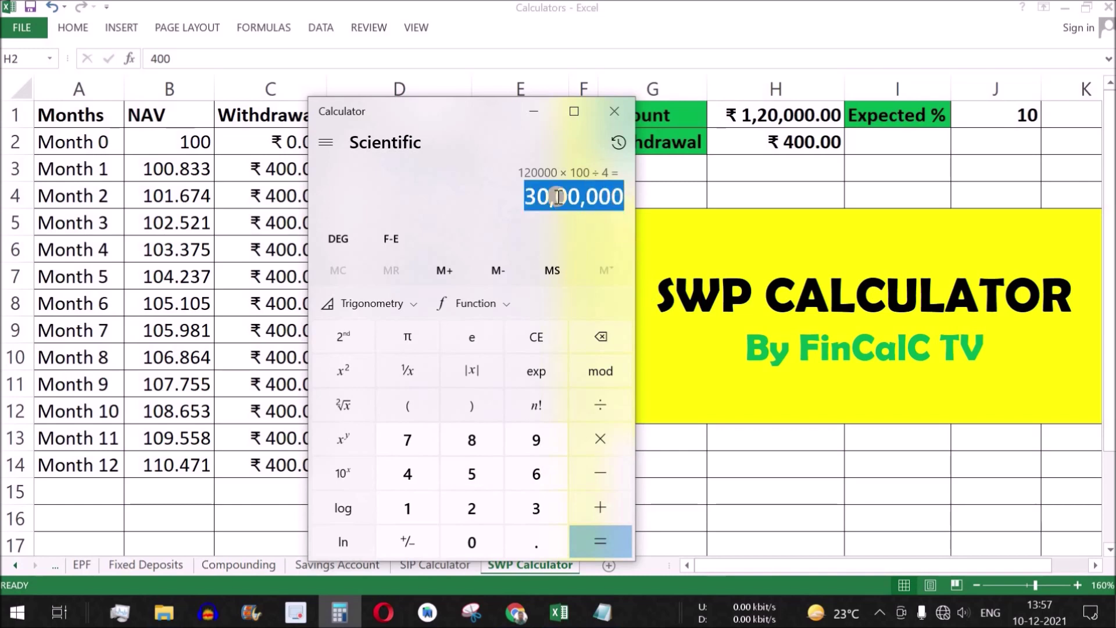
- Set the investment amount in H1 to 3000000 and the monthly withdrawal in H2 to 10000
drag(458, 114, 880, 166)
click(737, 132)
click(759, 120)
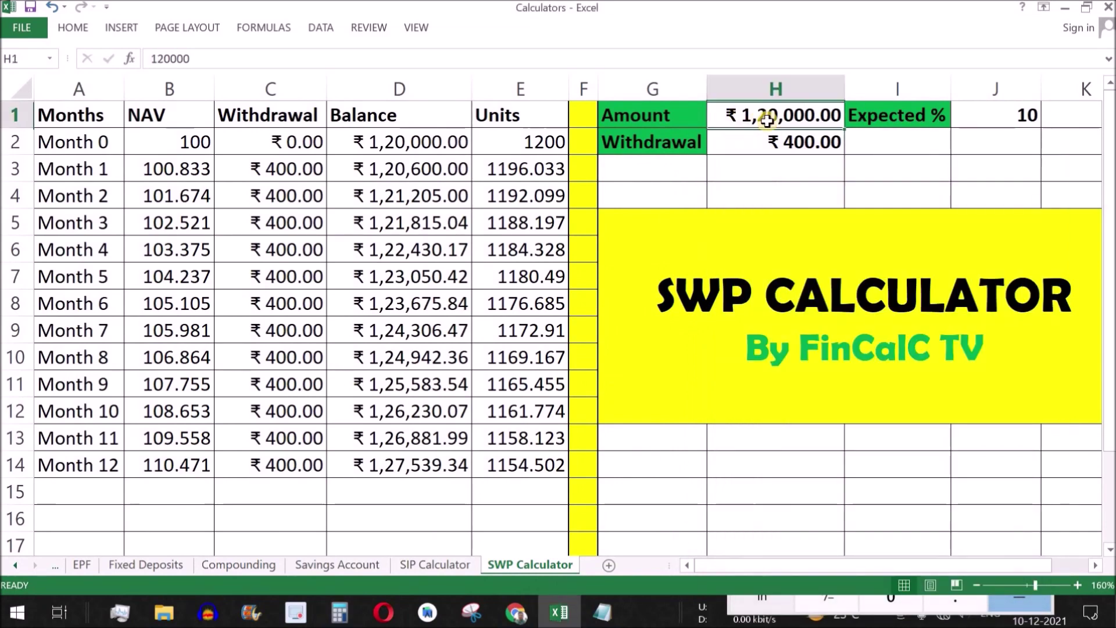
text(3000000)
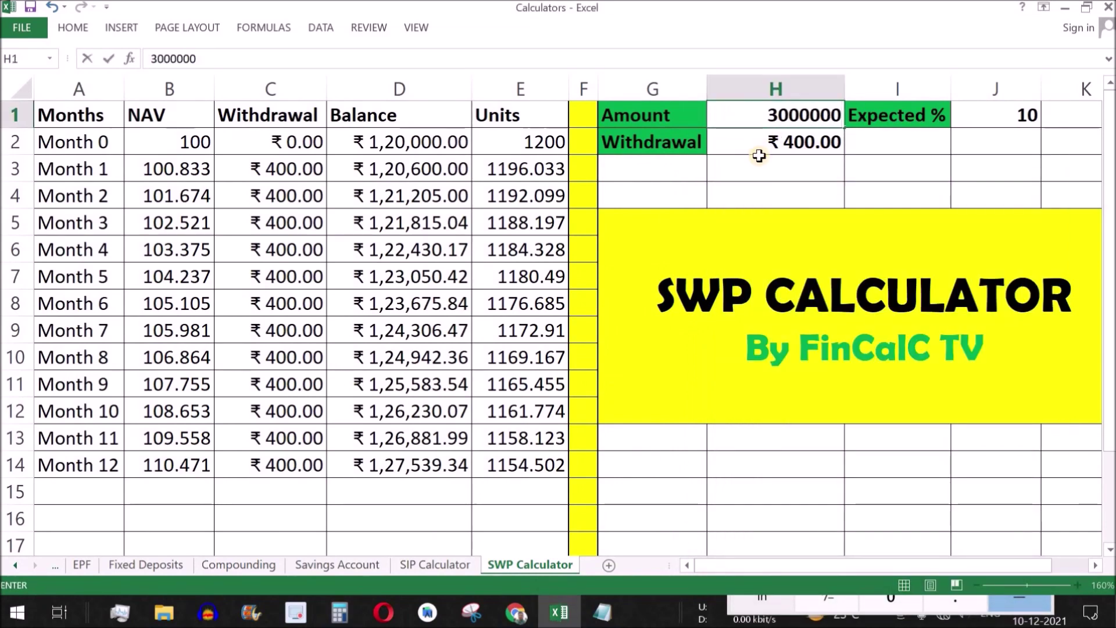
key(Return)
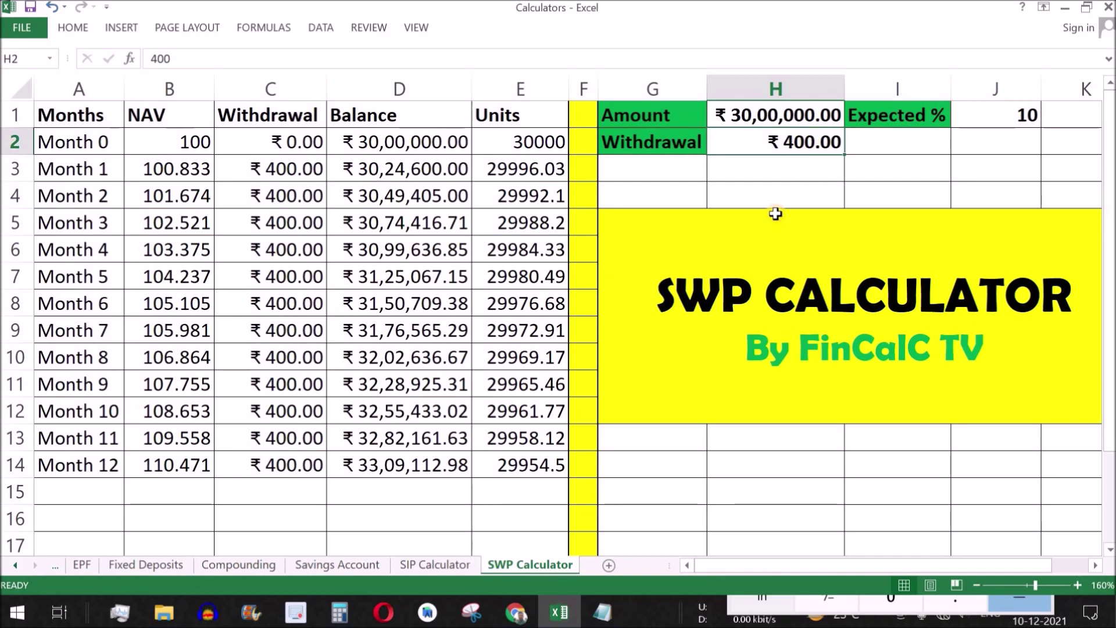
text(100)
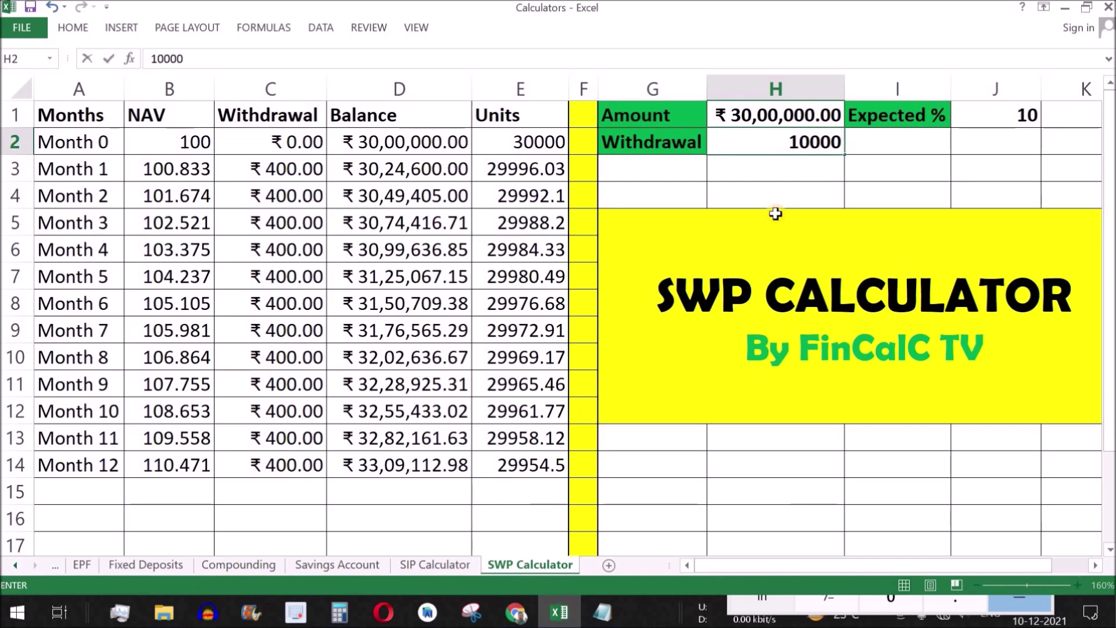
key(Return)
- Review the Withdrawal column for Months 1 to 12 and the Balance column of the recalculated table
drag(284, 178, 301, 463)
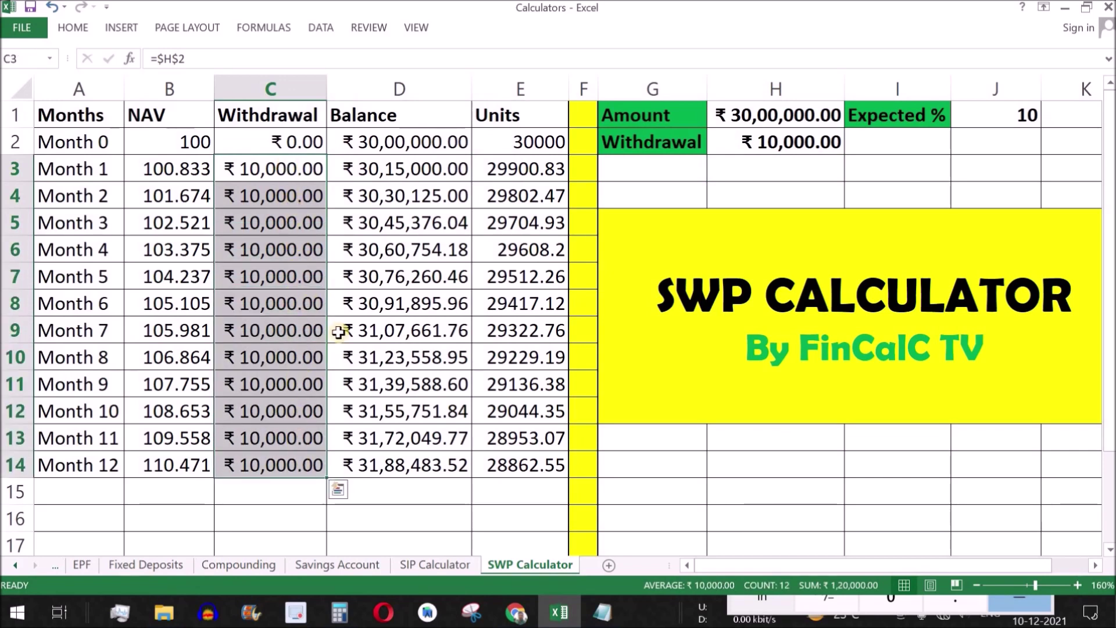
click(411, 84)
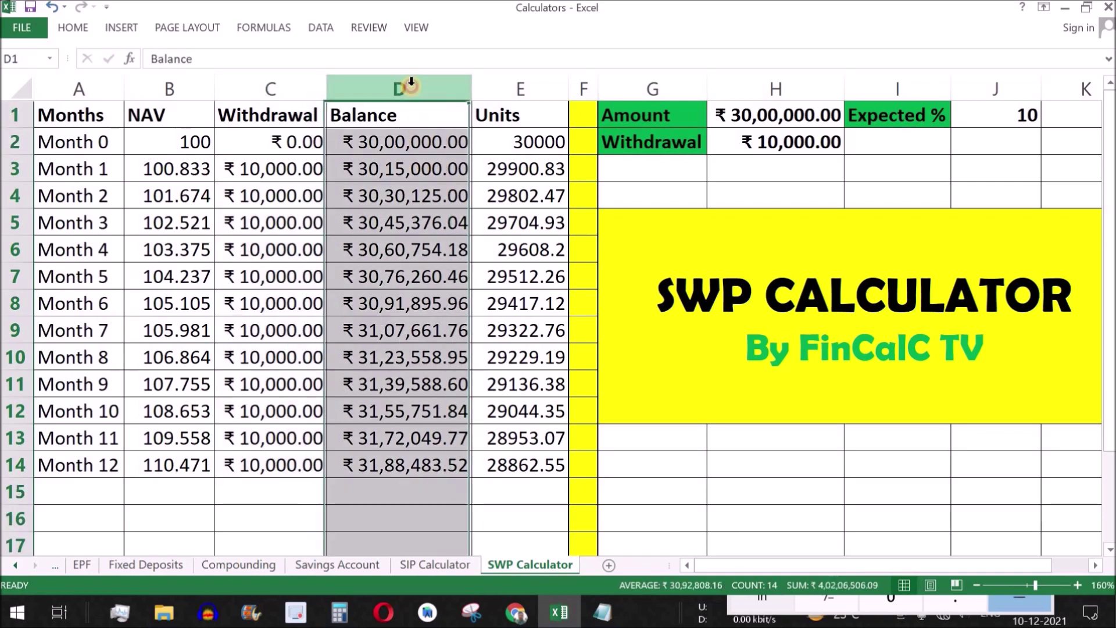
- Review the Balance, Units, NAV and Withdrawal columns of the SWP table from Month 0 to Month 12
drag(398, 142, 404, 465)
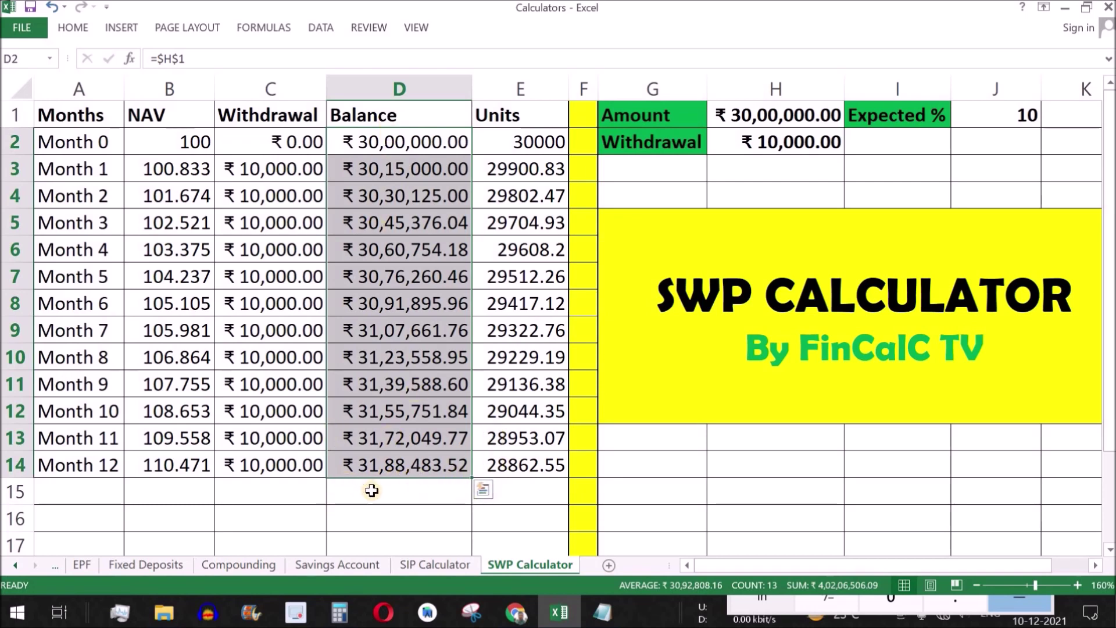
click(536, 142)
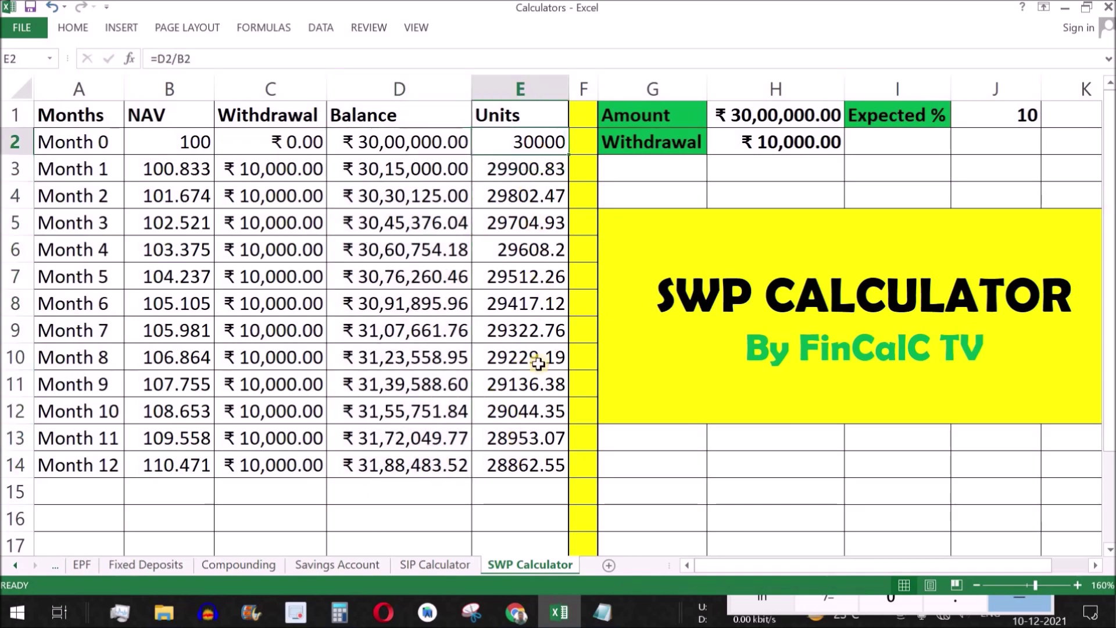
click(523, 469)
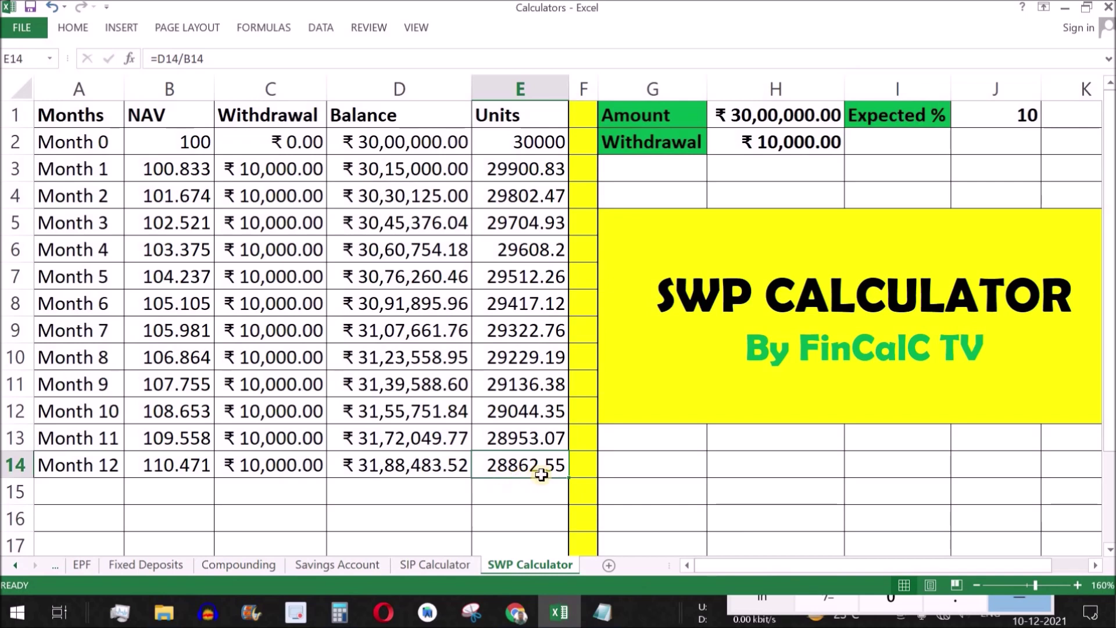
mouse_move(190, 471)
mouse_down()
mouse_move(179, 252)
mouse_move(199, 458)
mouse_up()
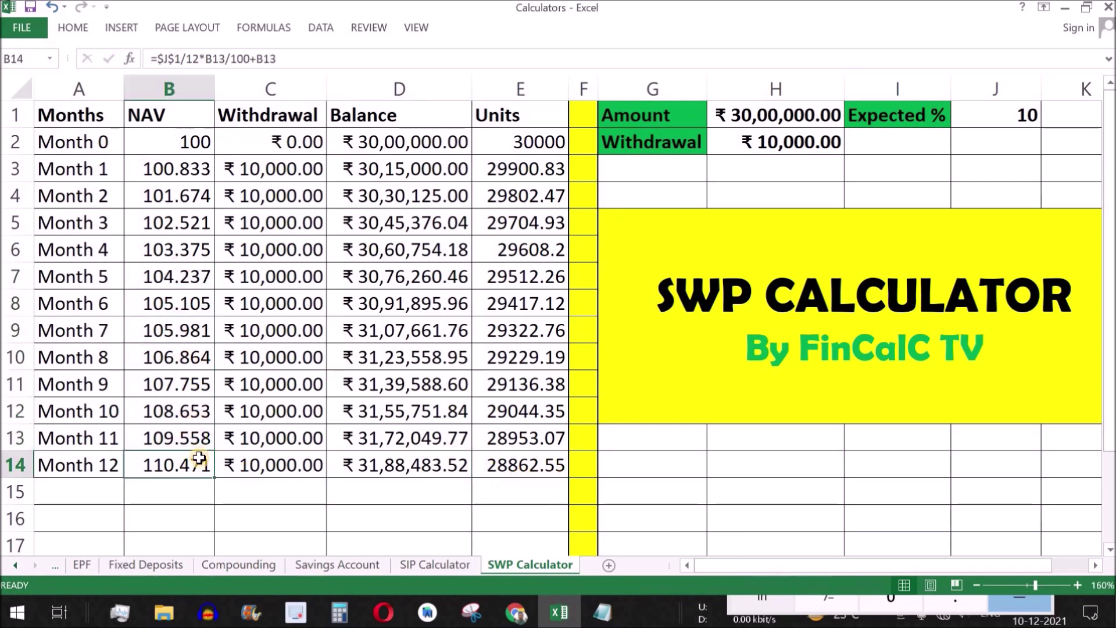
click(416, 89)
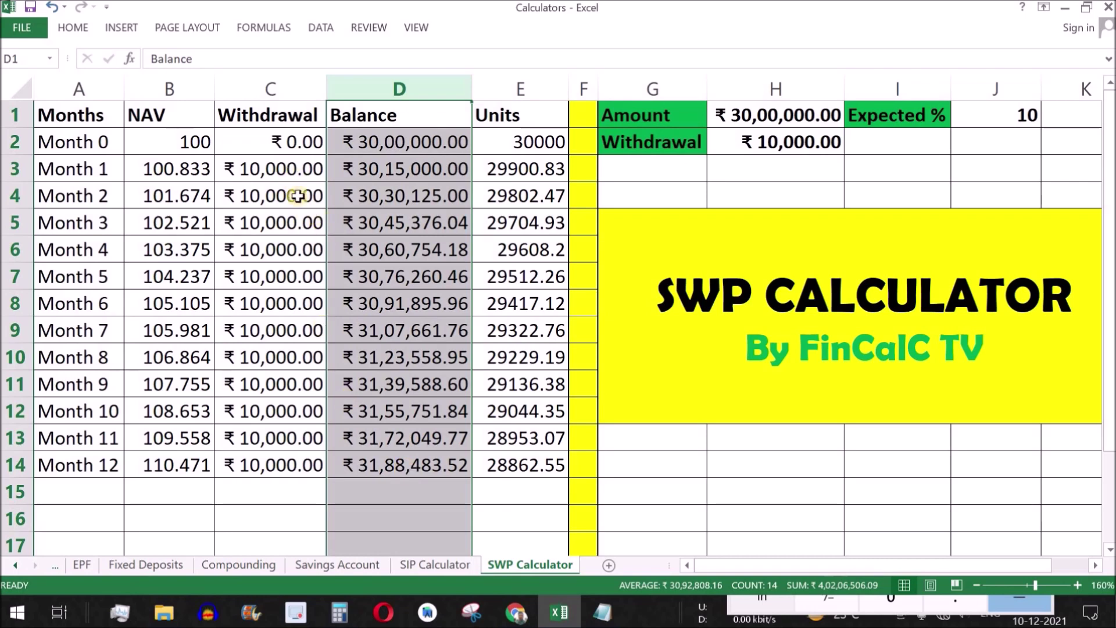
drag(288, 168, 289, 463)
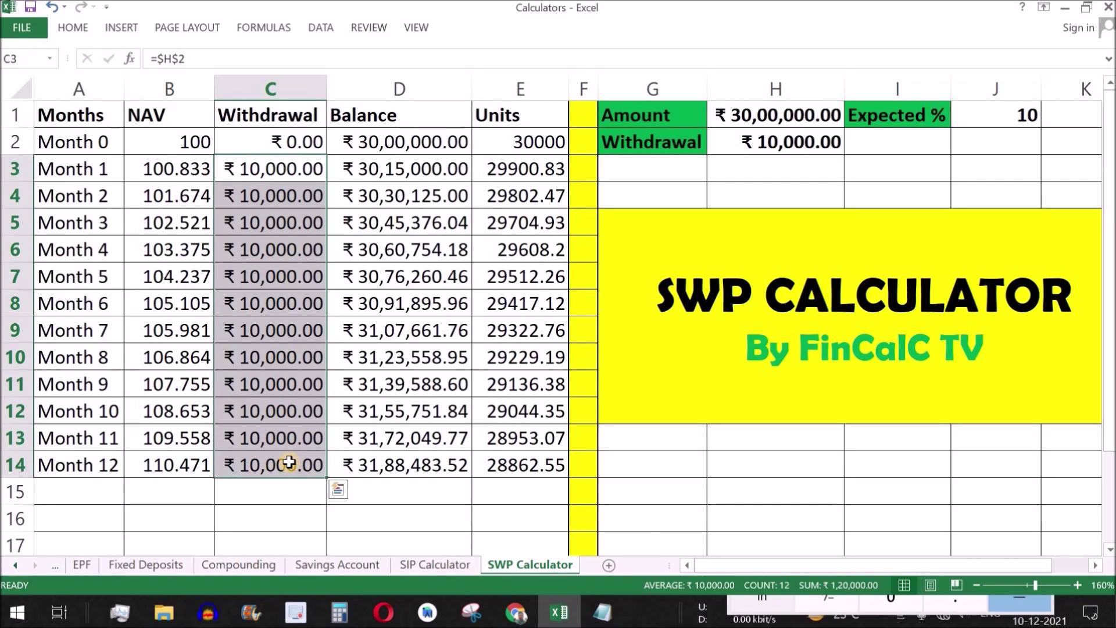
click(692, 387)
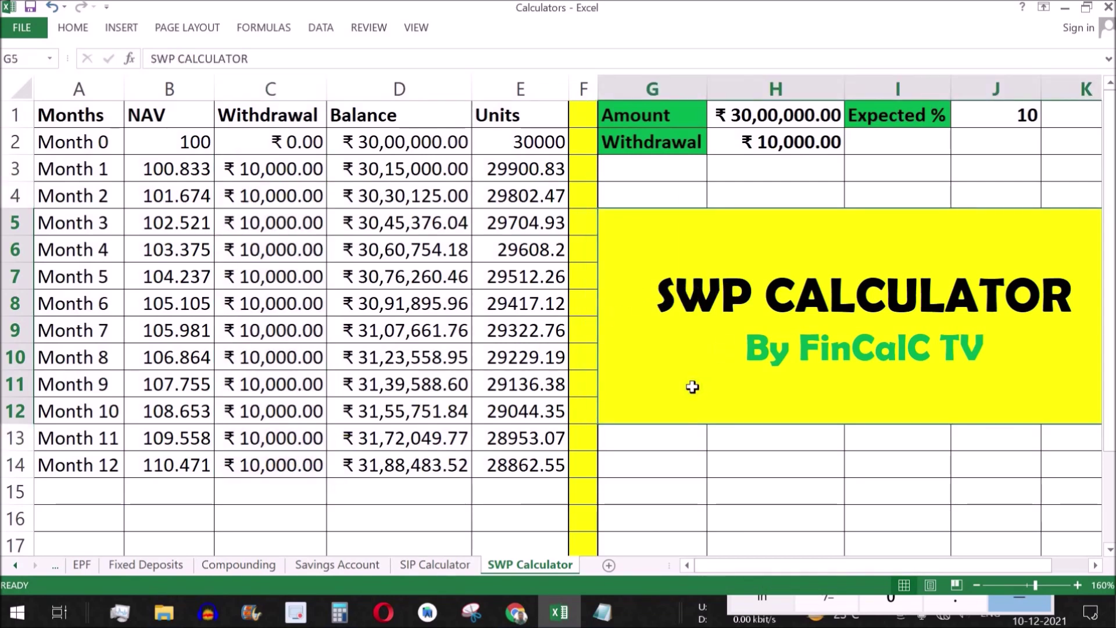
- Set the expected return percentage in J1 to 8 and review the recalculated Balance and Withdrawal columns
click(1006, 114)
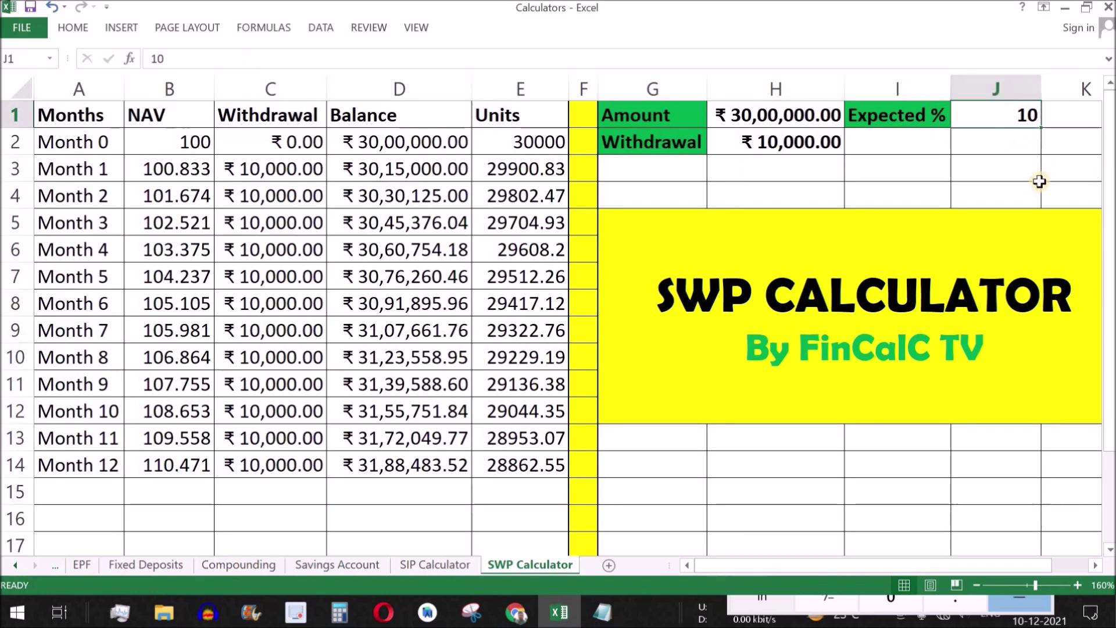
text(8)
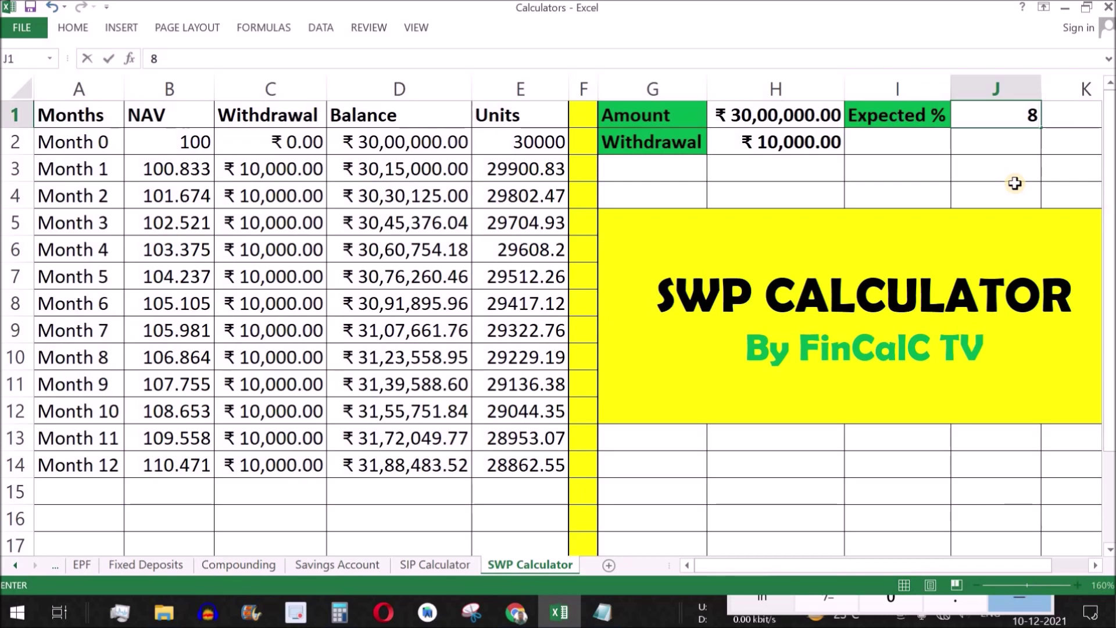
key(Return)
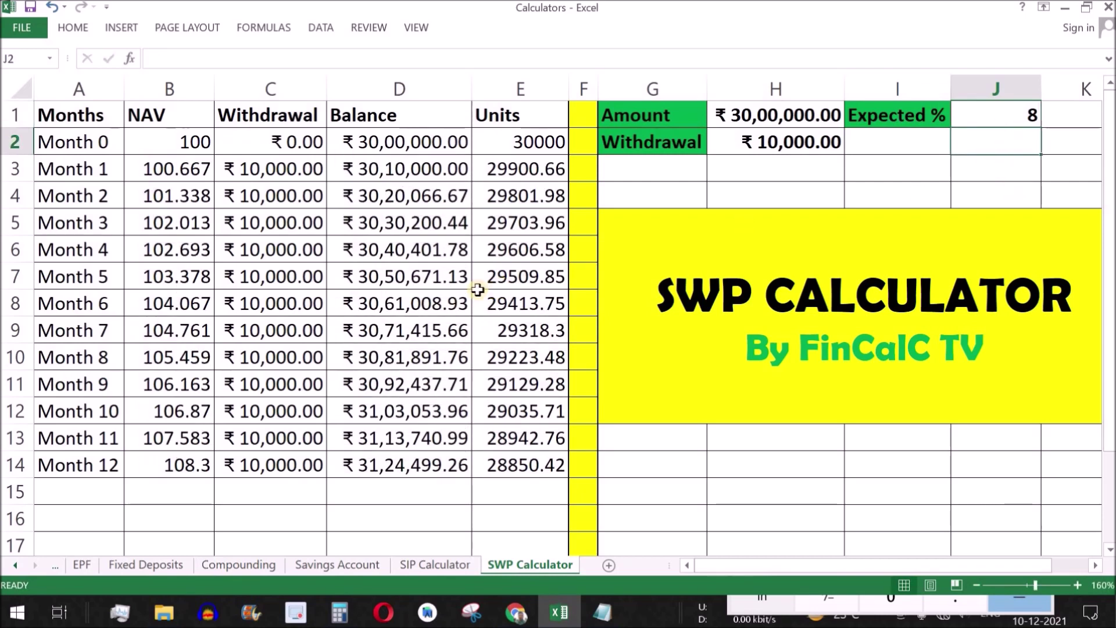
drag(395, 142, 404, 465)
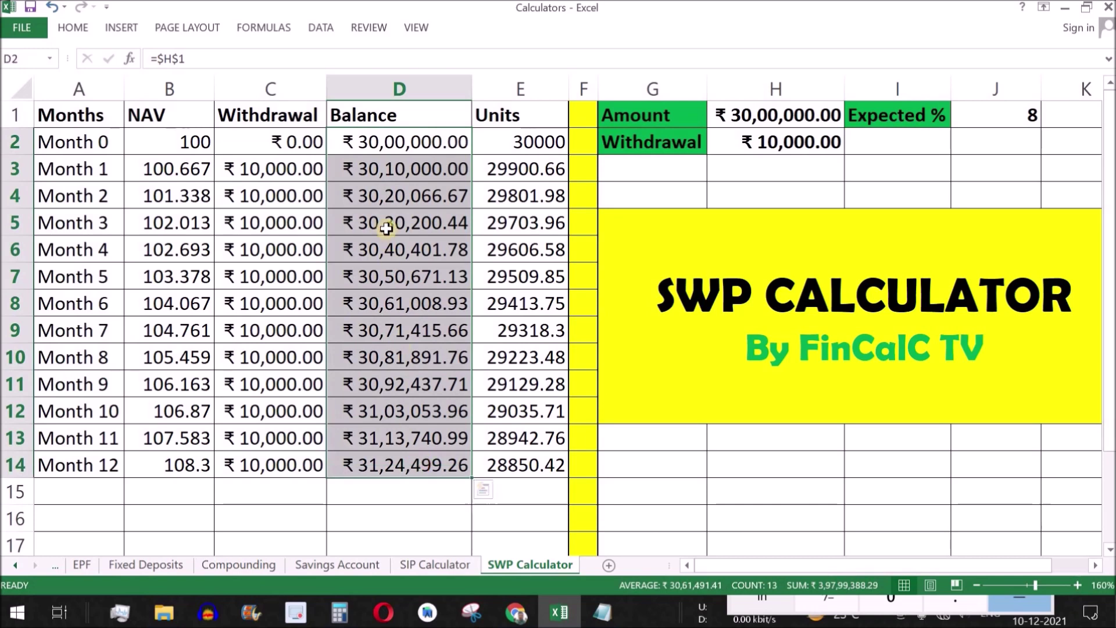
drag(275, 175, 294, 465)
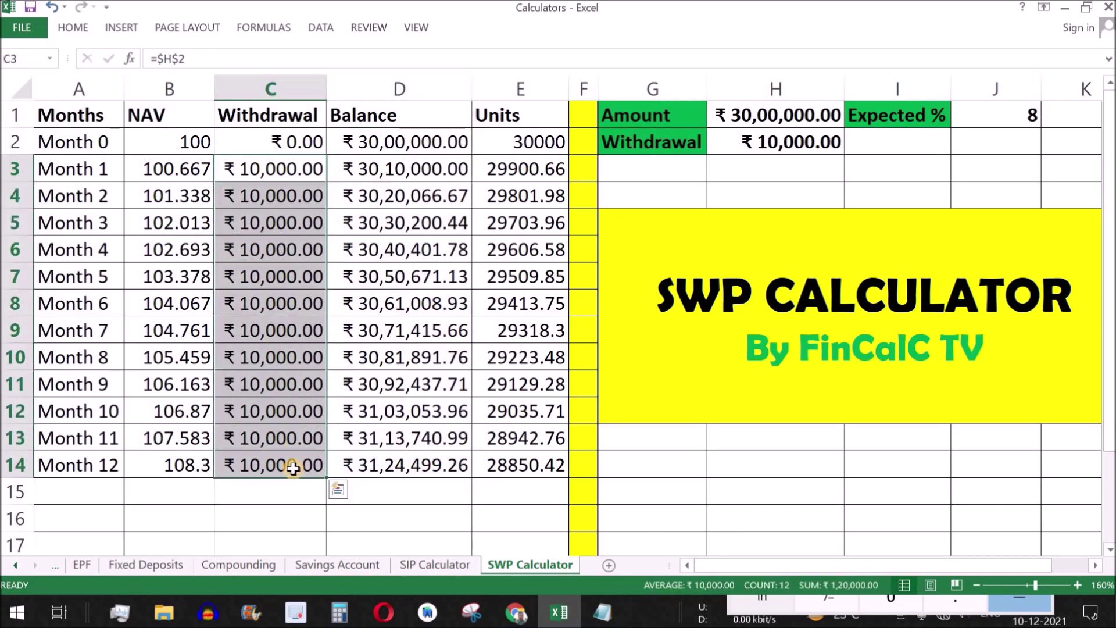
drag(401, 146, 413, 469)
- Set the expected return percentage in J1 to 6 and review the Balance column for Months 0 to 12
click(992, 116)
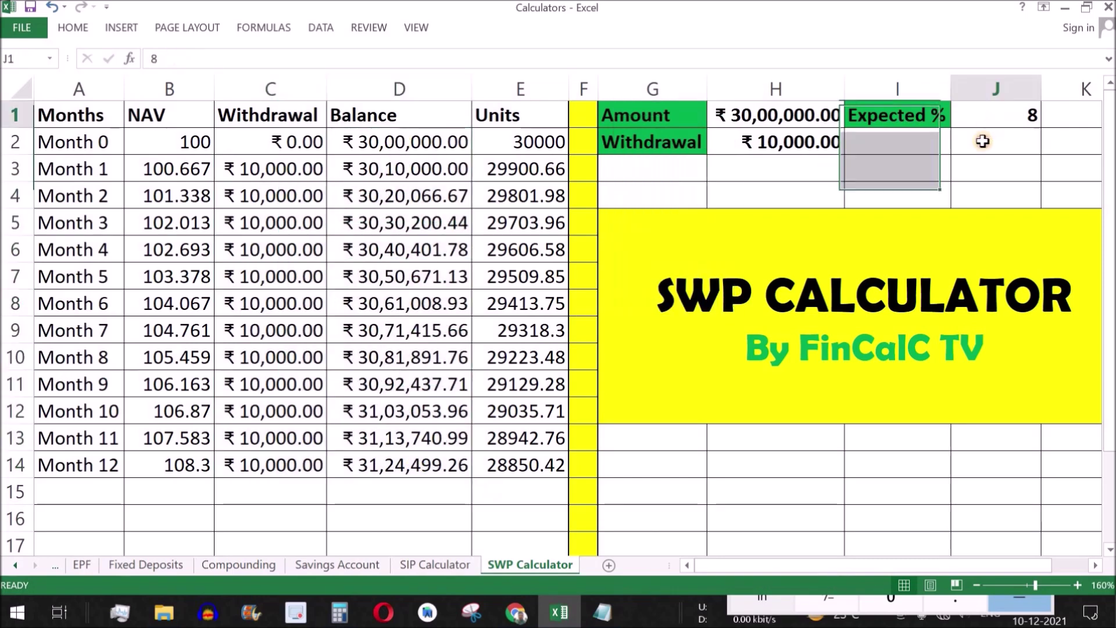
text(6)
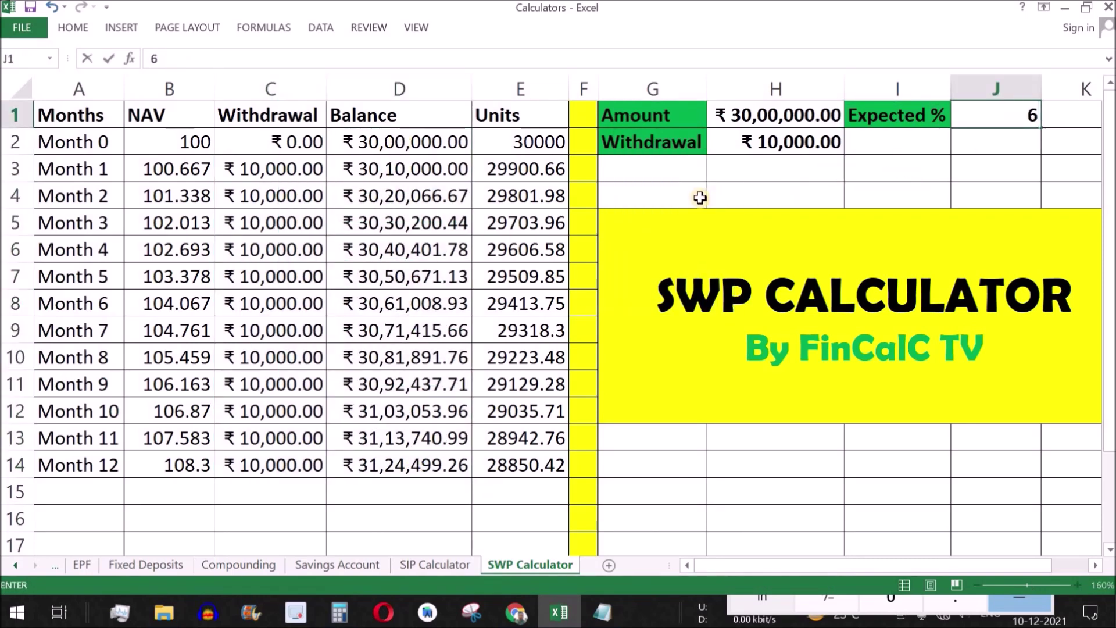
key(Return)
drag(414, 142, 427, 465)
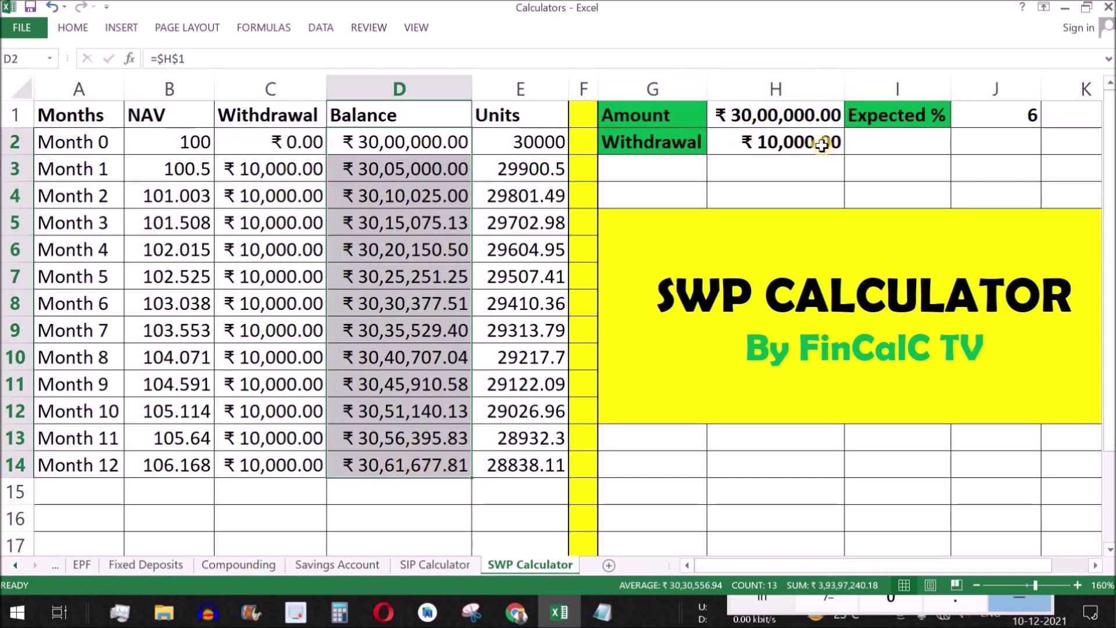
- Switch to Notepad to review the 4% rule for retirement and inflation heading, and return to the Excel workbook
key(alt+Tab)
drag(5, 319, 308, 307)
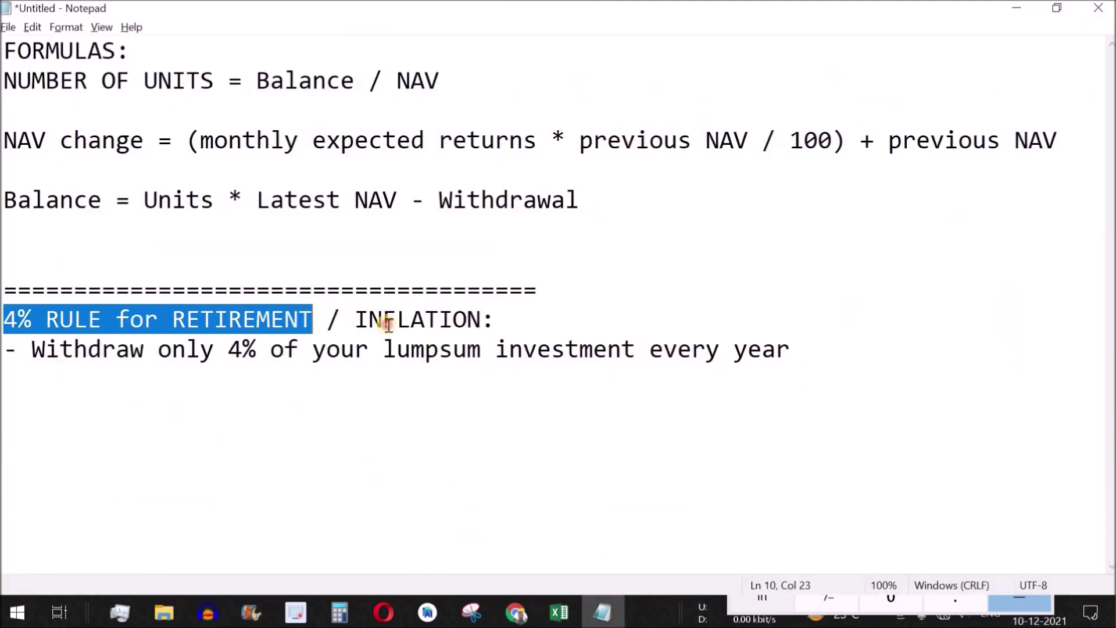
drag(482, 317, 355, 319)
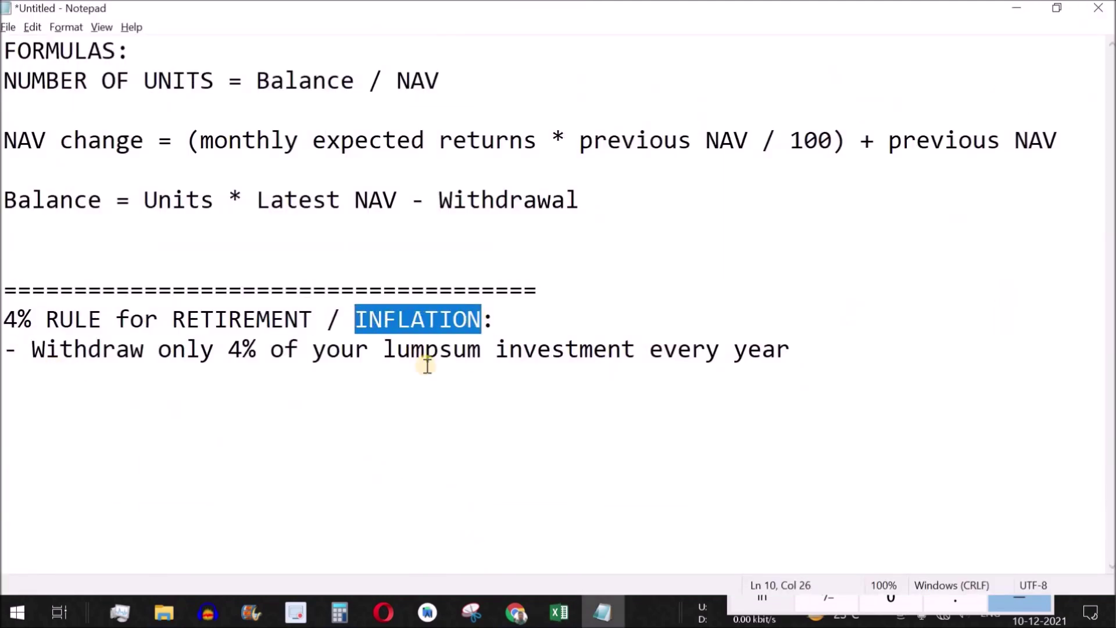
key(alt+Tab)
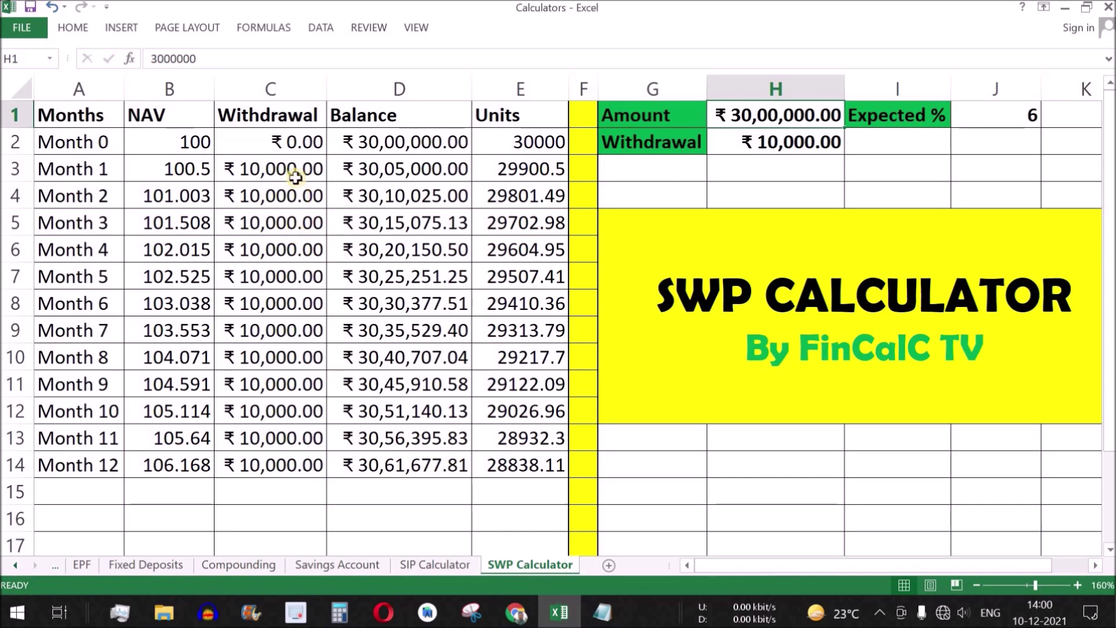
- Examine the Month 1 to 12 withdrawals together with the monthly withdrawal in H2 and the expected return in J1
drag(294, 168, 289, 195)
drag(286, 251, 288, 462)
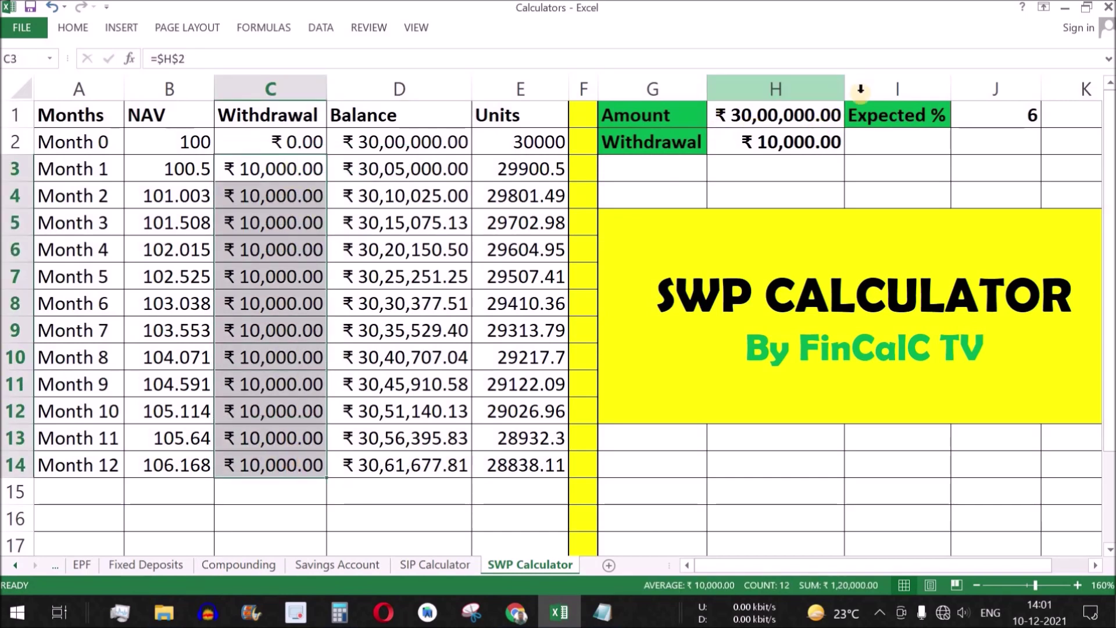
click(760, 145)
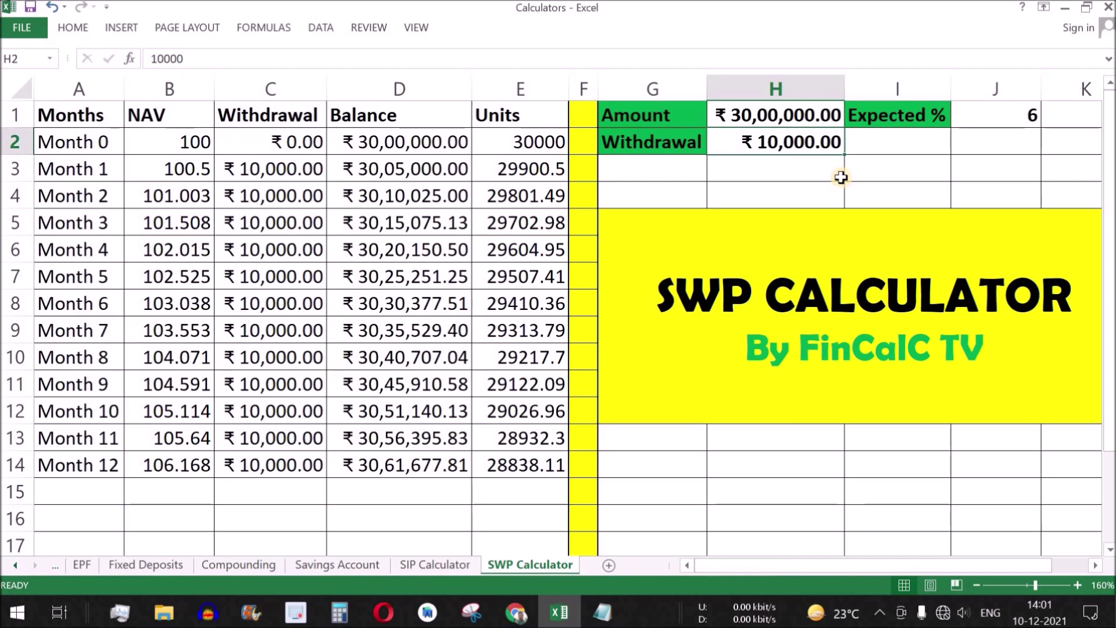
click(1032, 117)
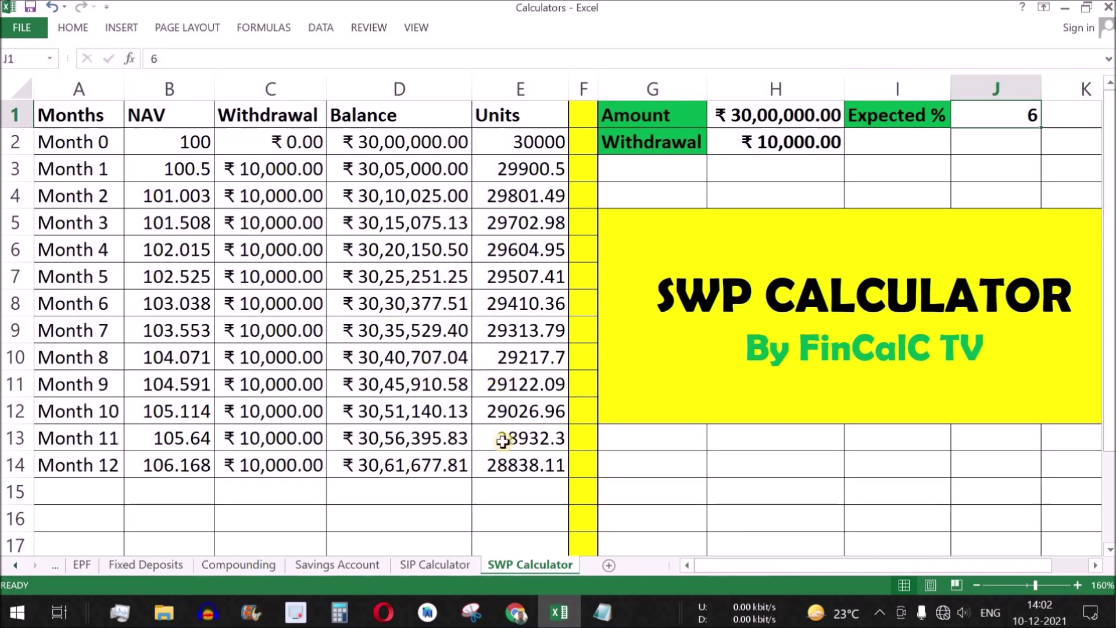
- Review the SIP Calculator sheet and the SIP and lumpsum tables on the Mutual Funds Returns sheet
click(434, 565)
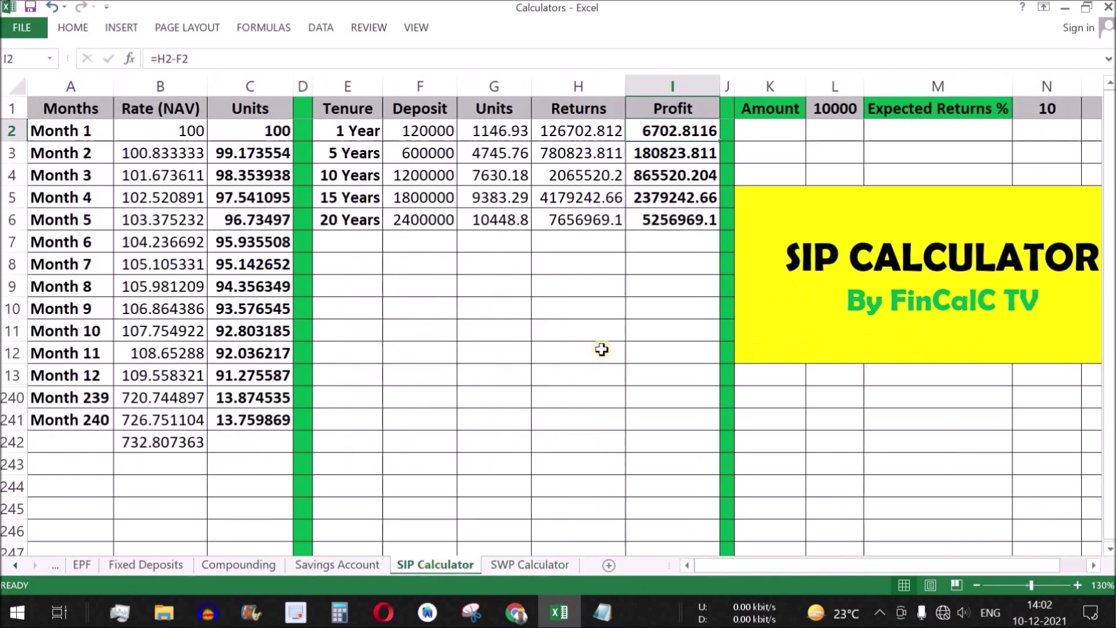
drag(61, 108, 1017, 443)
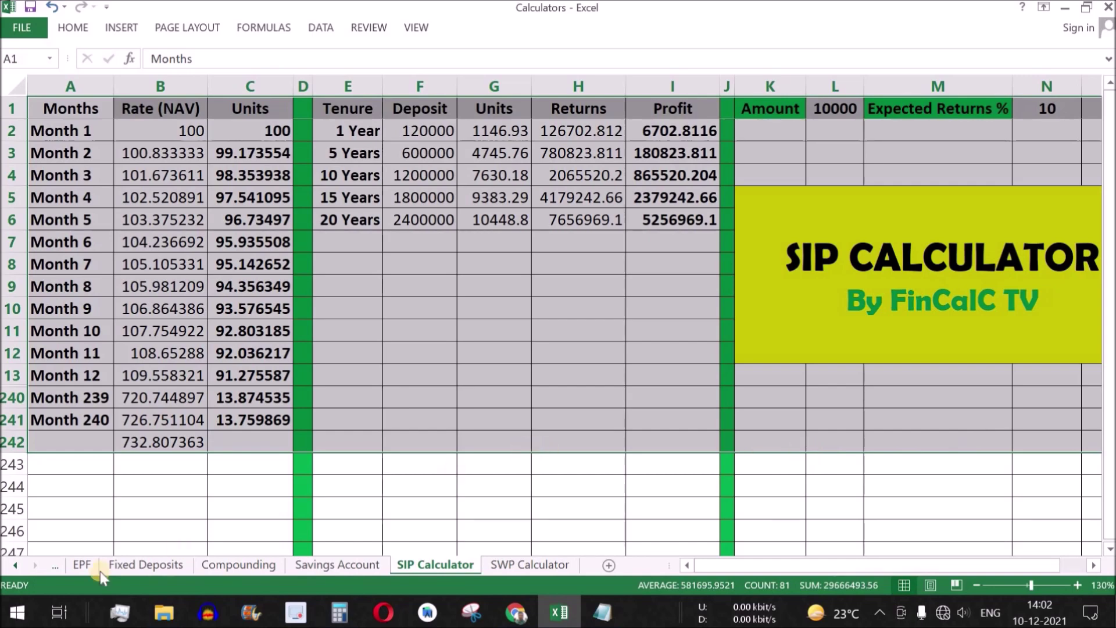
click(15, 565)
click(15, 565)
click(133, 564)
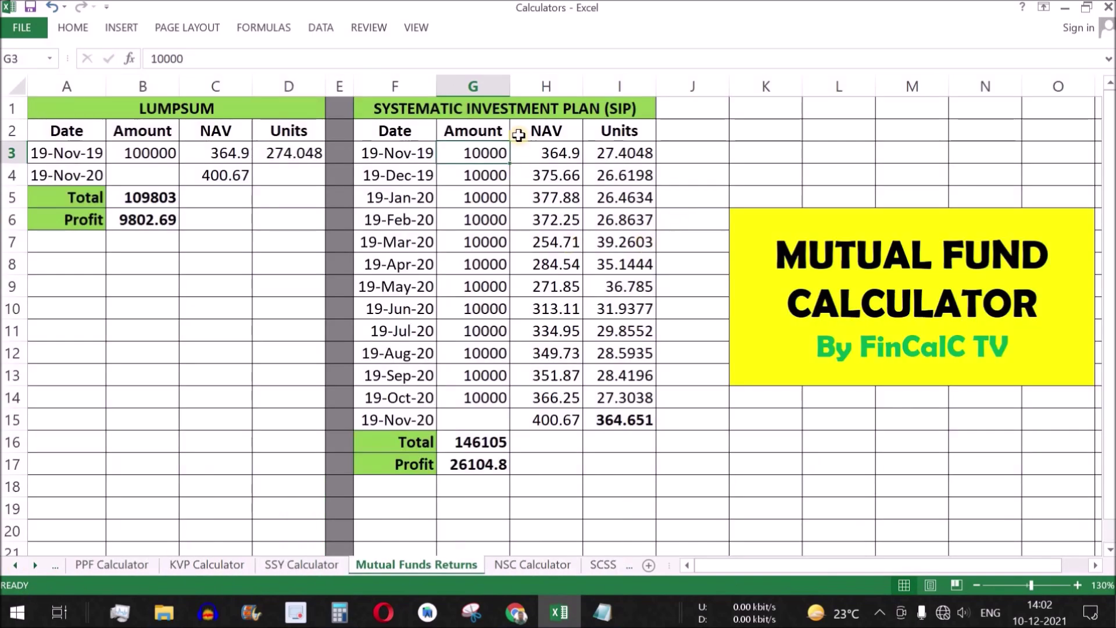
drag(521, 107, 552, 420)
drag(214, 110, 226, 226)
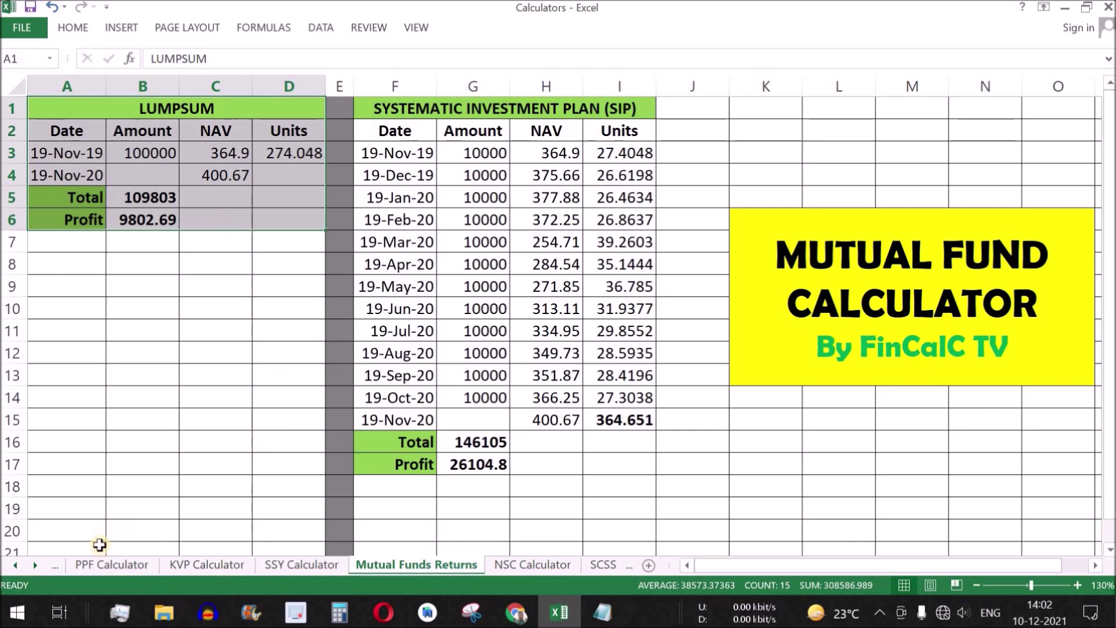
- Review the monthly Interest and Balance columns on the PPF Calculator sheet
click(111, 563)
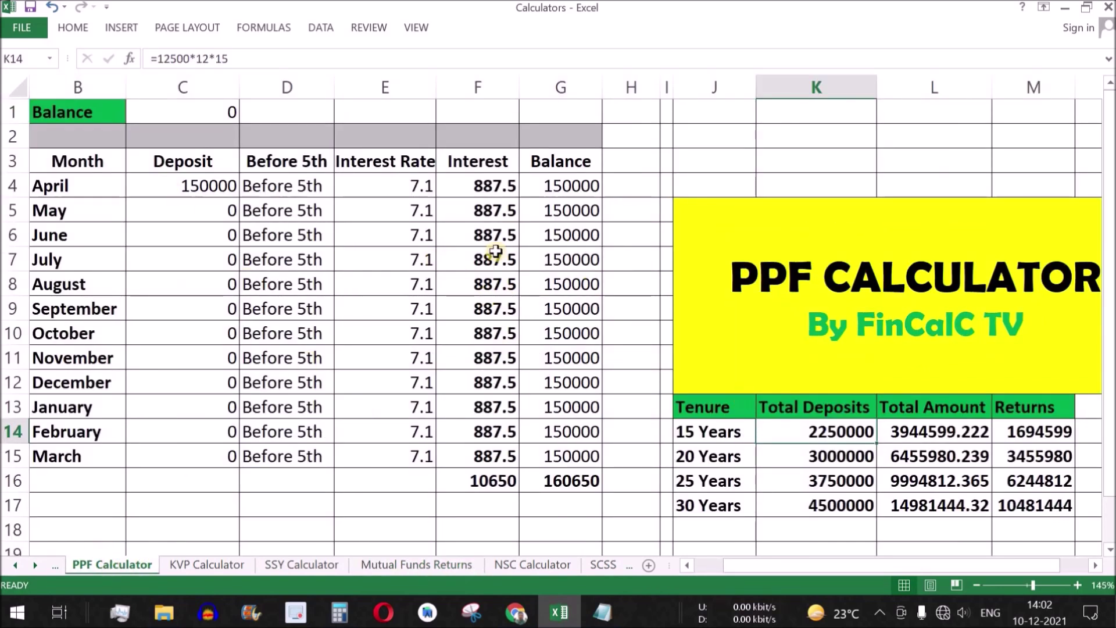
drag(491, 186, 500, 483)
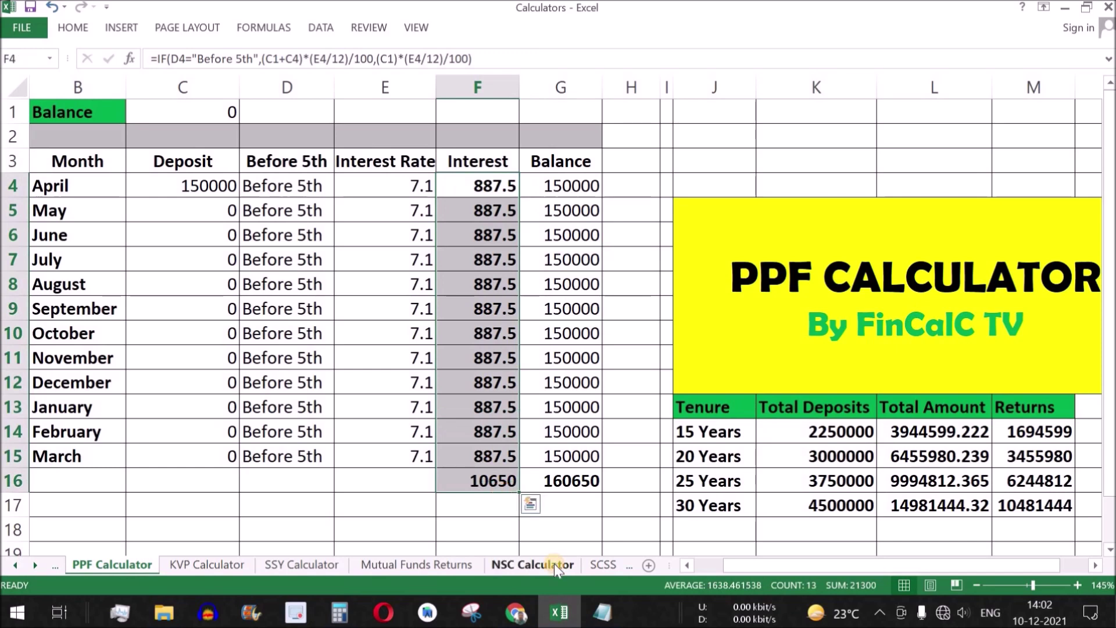
drag(558, 186, 624, 482)
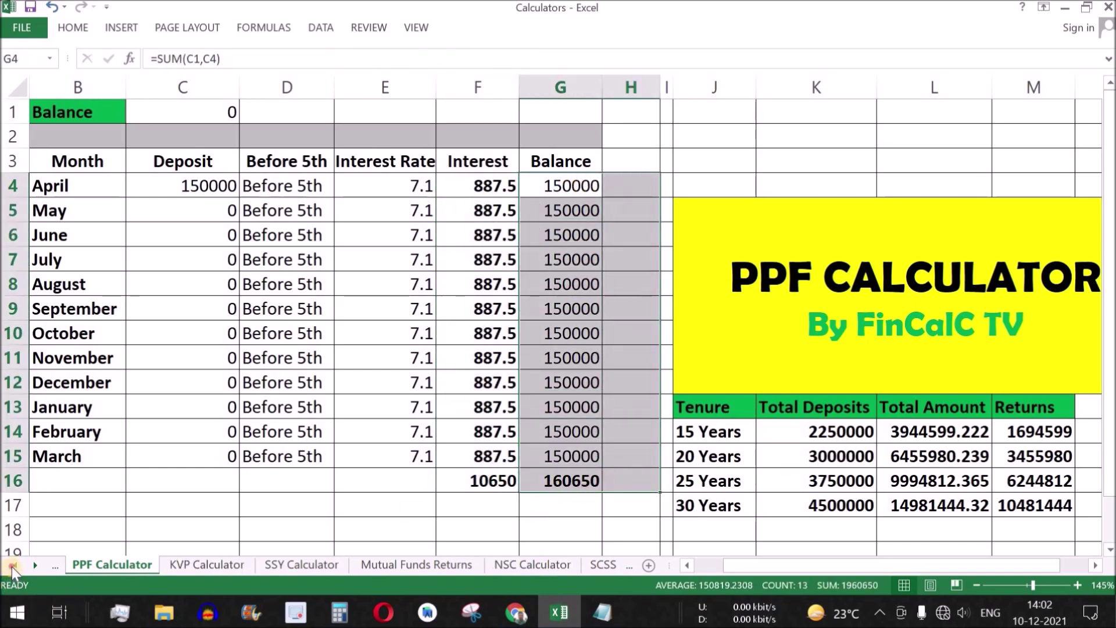
- Review the old and new slab tax calculation table on the Income Tax age 0-60 Yrs sheet
click(15, 565)
click(235, 564)
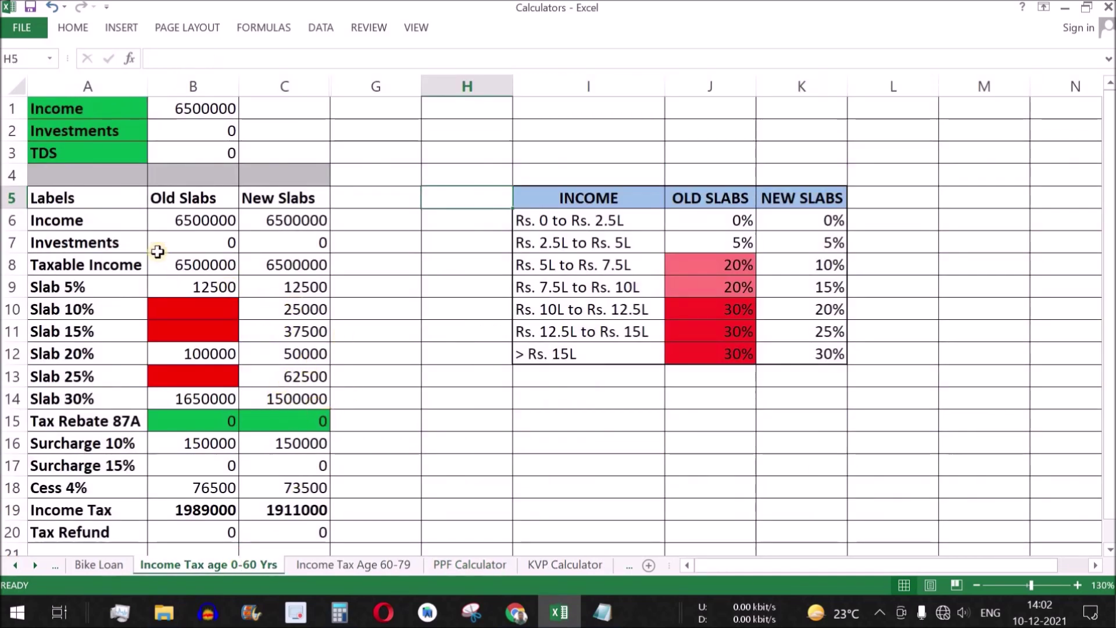
drag(123, 197, 306, 532)
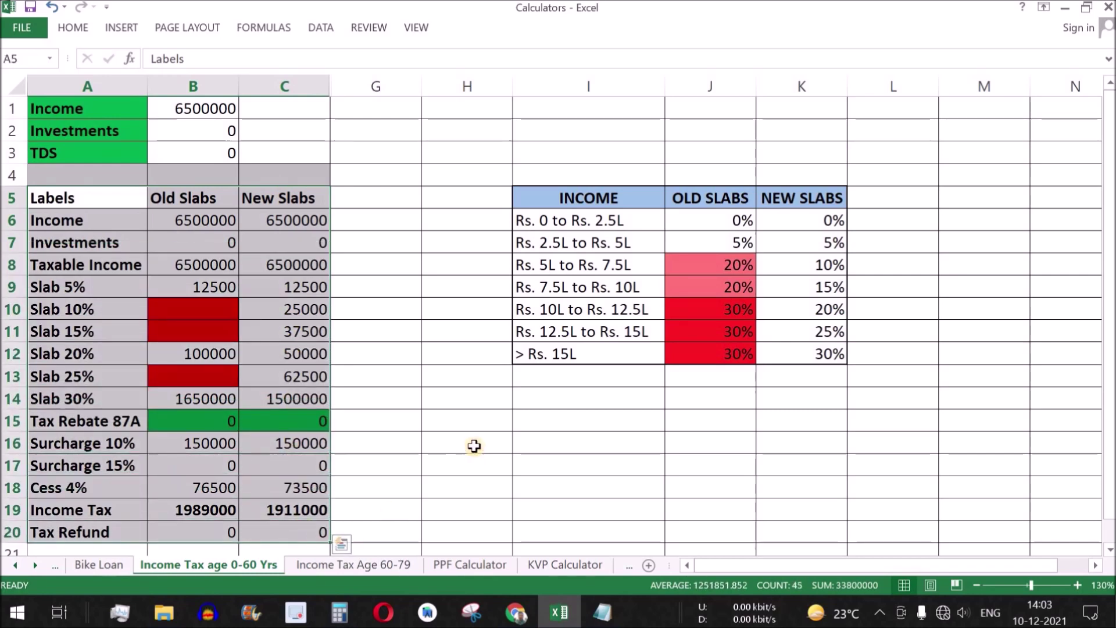